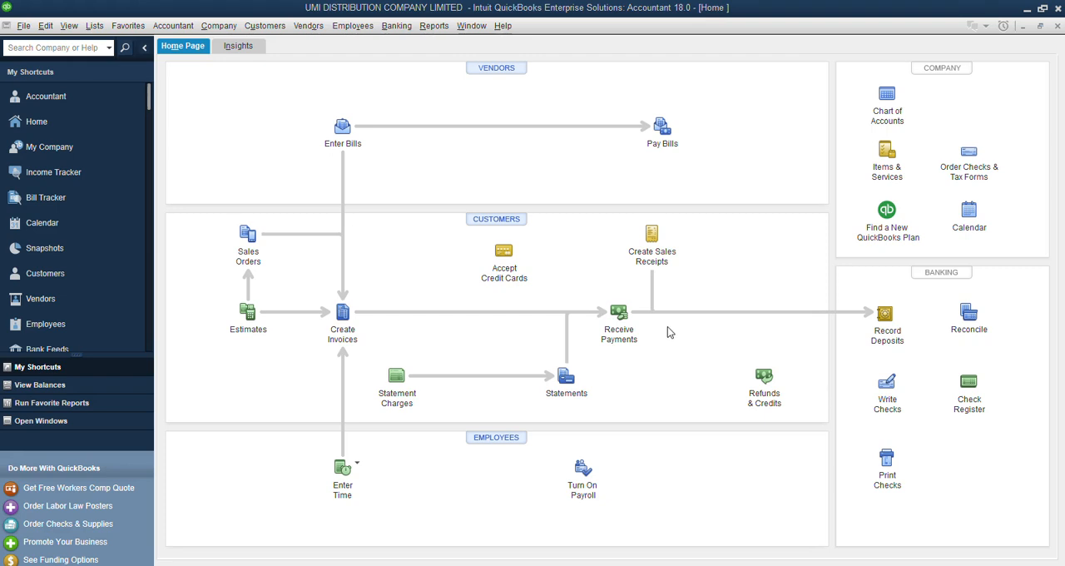
Open the chart of accounts and look over the full list, from the bank accounts down to the admin expenses.
left_click(893, 96)
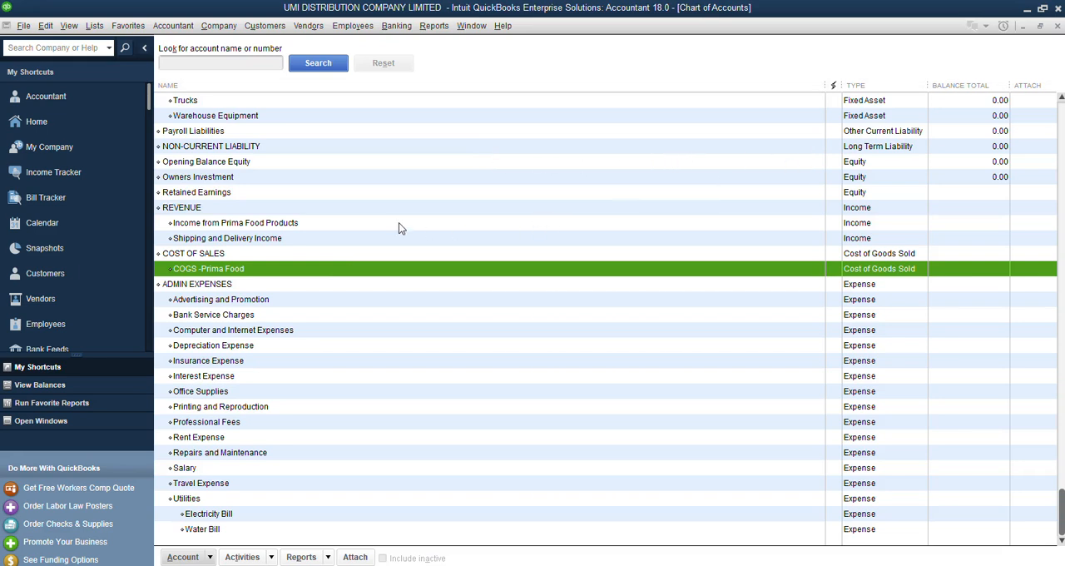
scroll(275, 196, "up", 4)
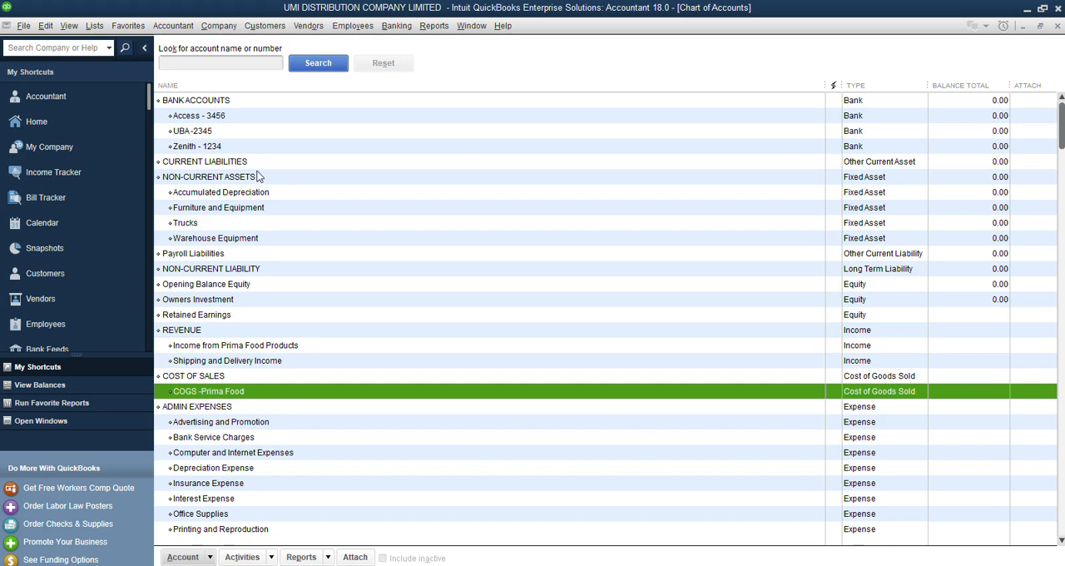
scroll(260, 172, "down", 3)
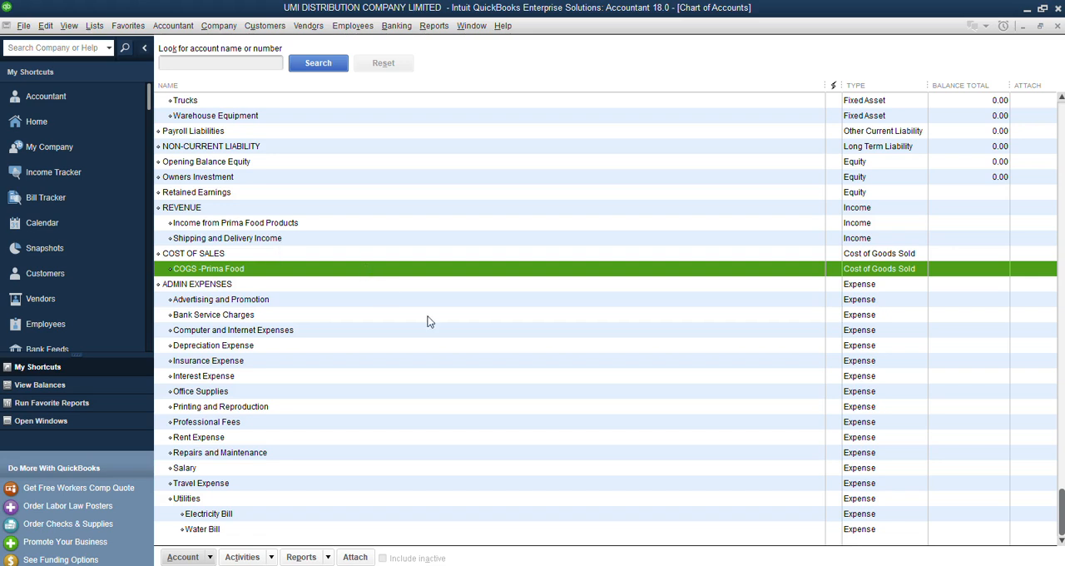
scroll(477, 287, "up", 3)
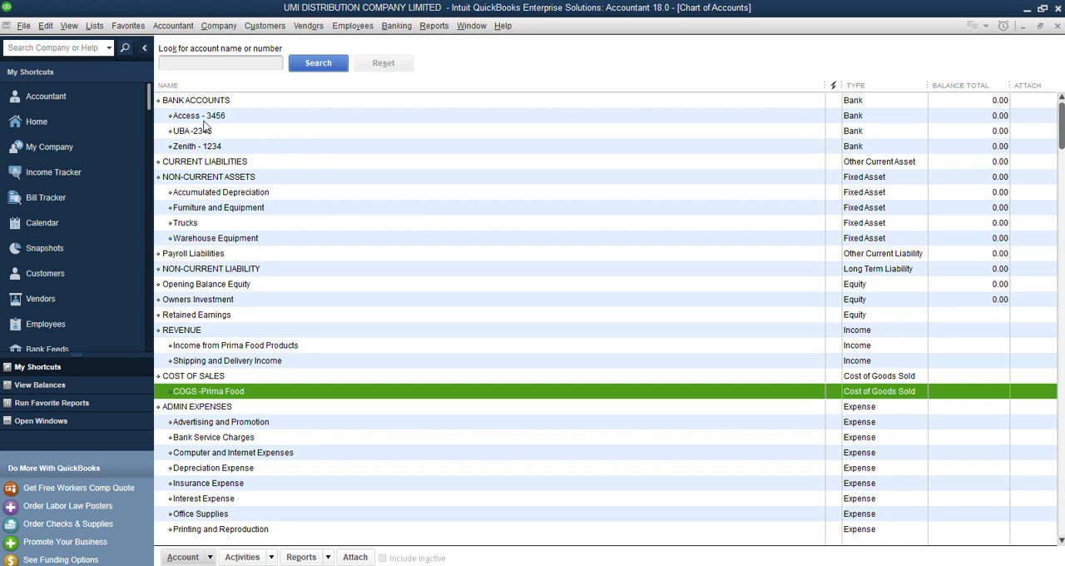
left_click(234, 120)
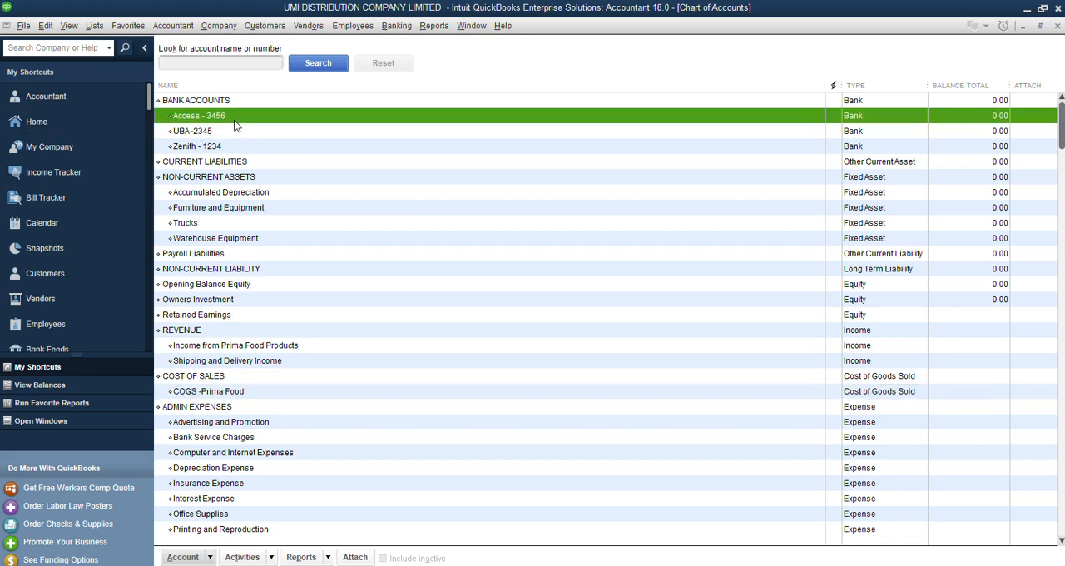
left_click(211, 133)
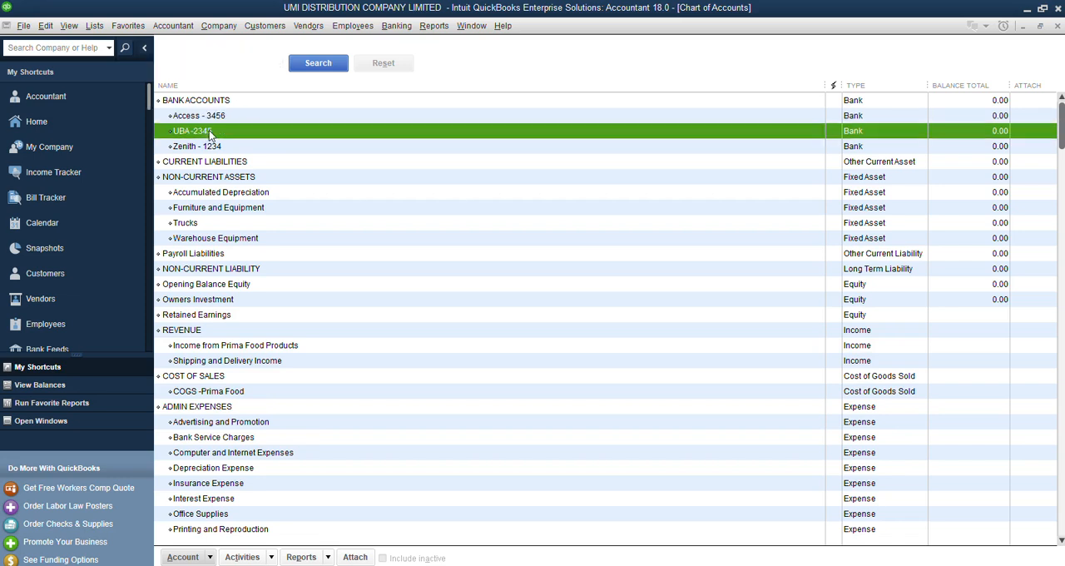
left_click(212, 121)
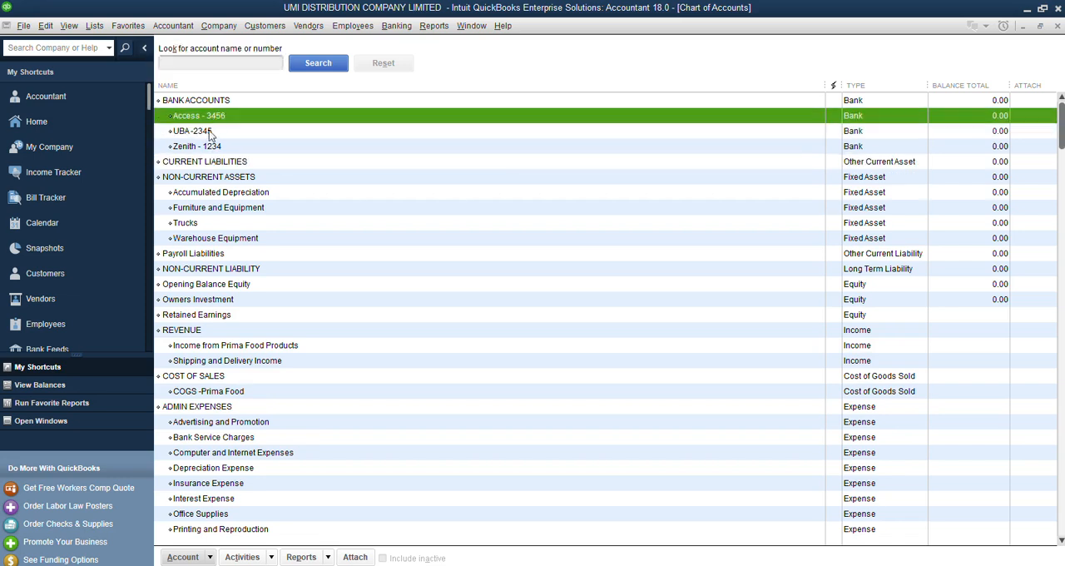
left_click(213, 135)
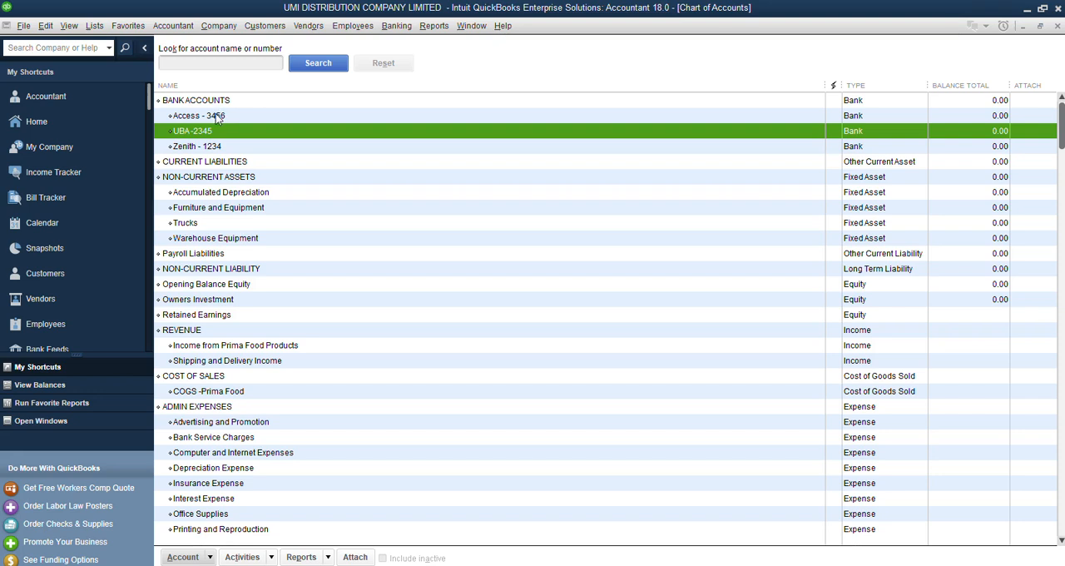
left_click(218, 119)
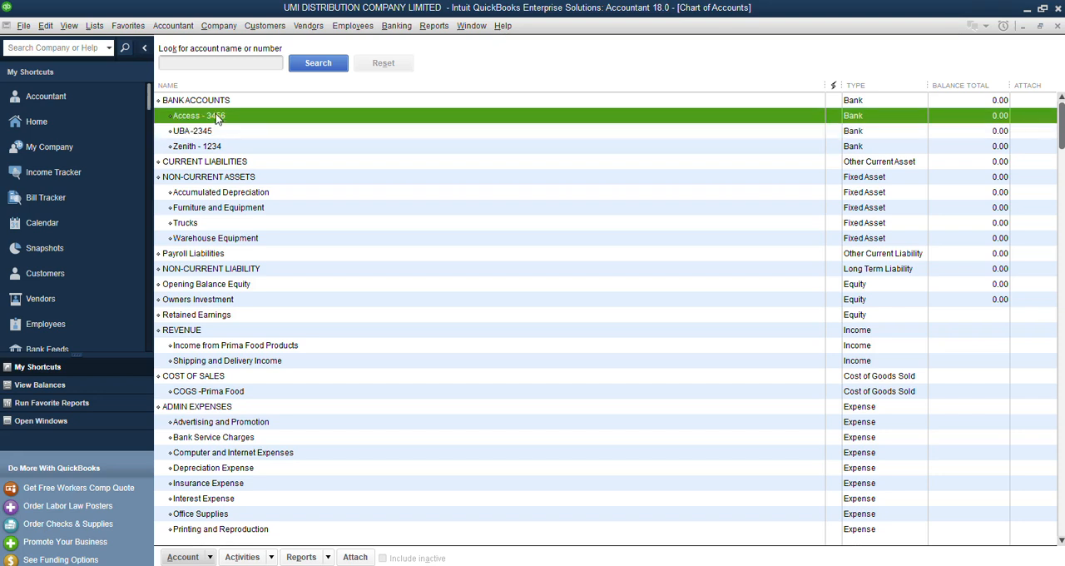
double_click(279, 119)
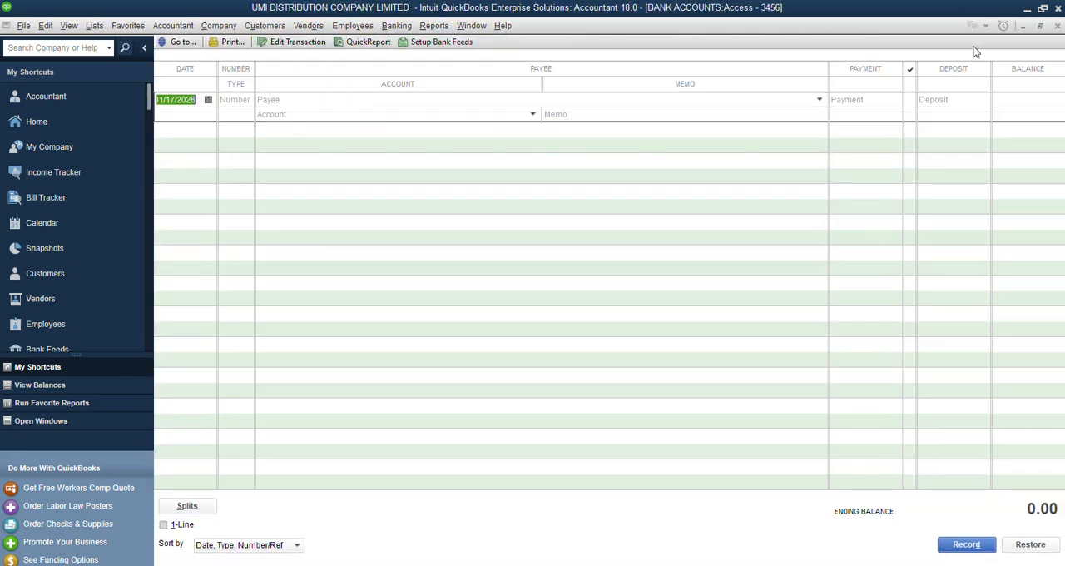
left_click(1058, 26)
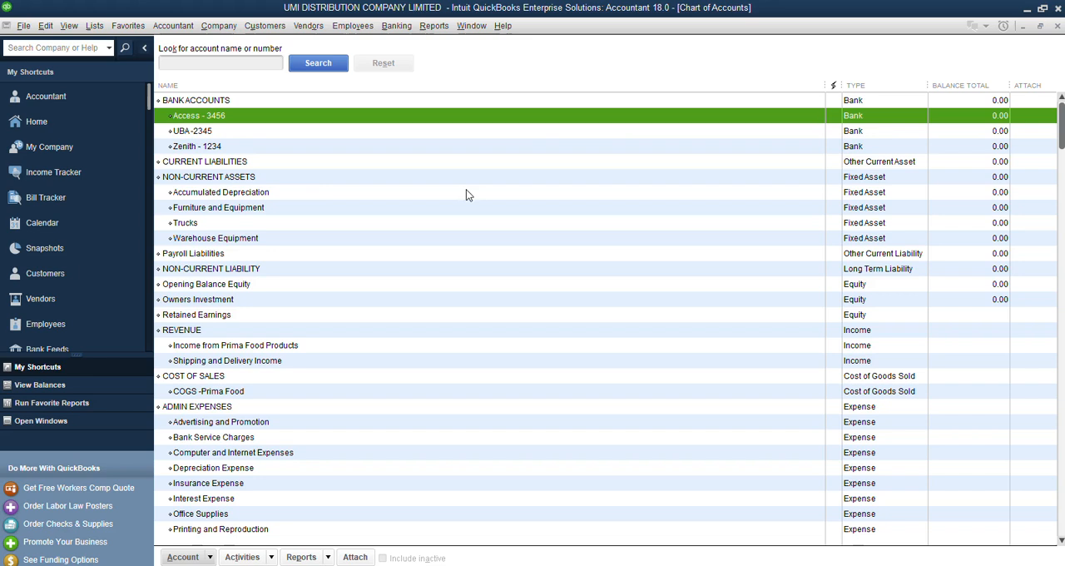
Edit the Access bank account and enter an opening statement ending balance of 2,000,000.00.
right_click(206, 117)
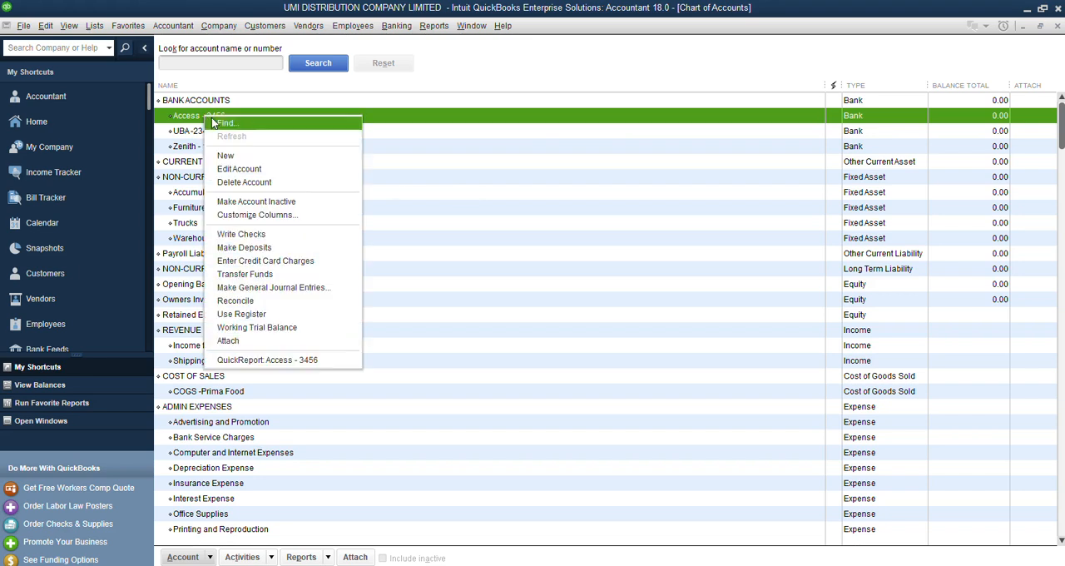
left_click(246, 170)
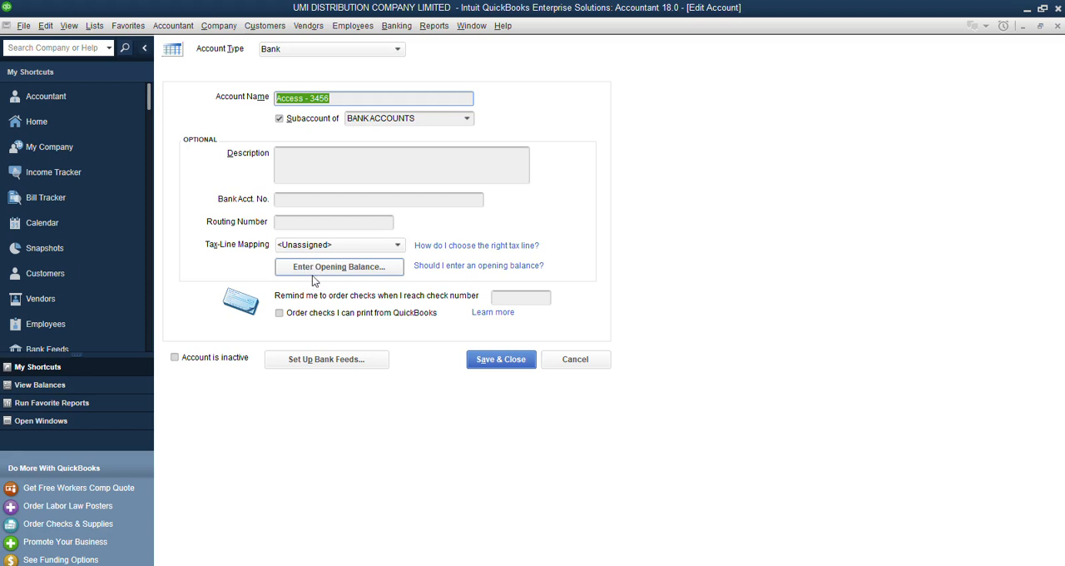
left_click(312, 269)
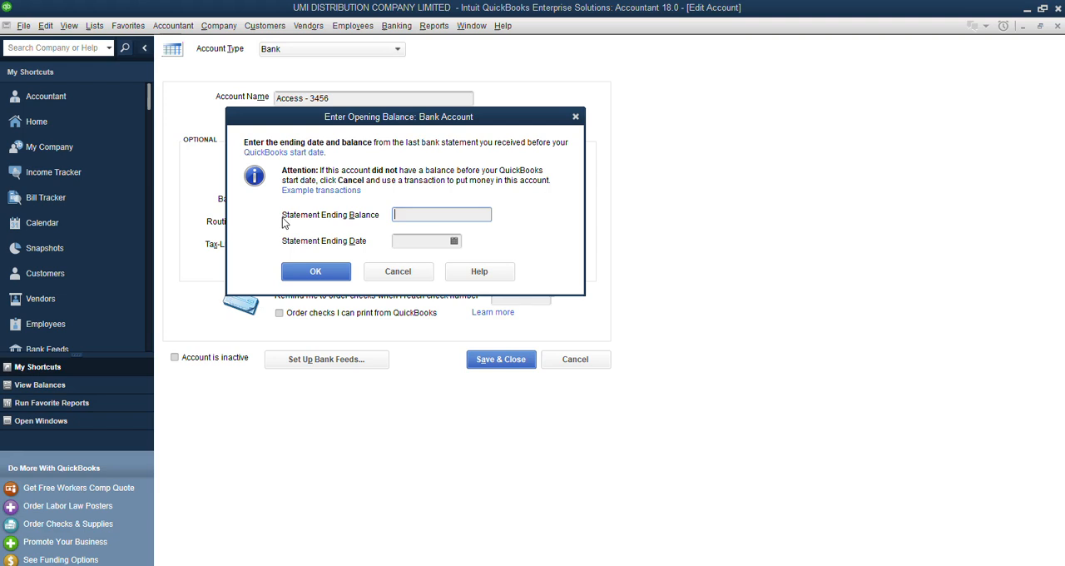
type("2,000,0")
type("00")
key("Tab")
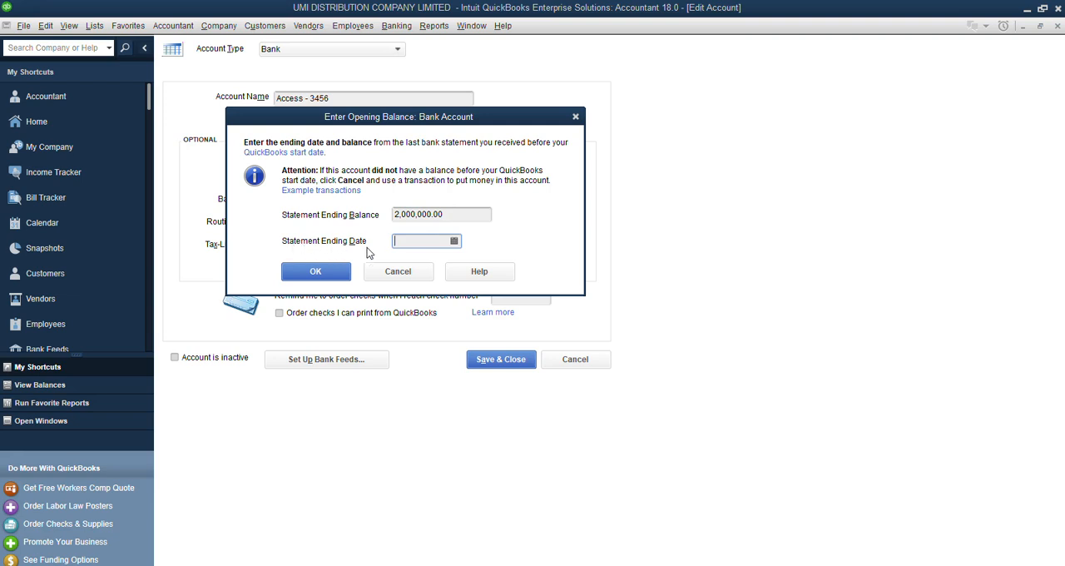
Set the Access opening balance's statement ending date to 12/31/2025 and save the account.
left_click(453, 242)
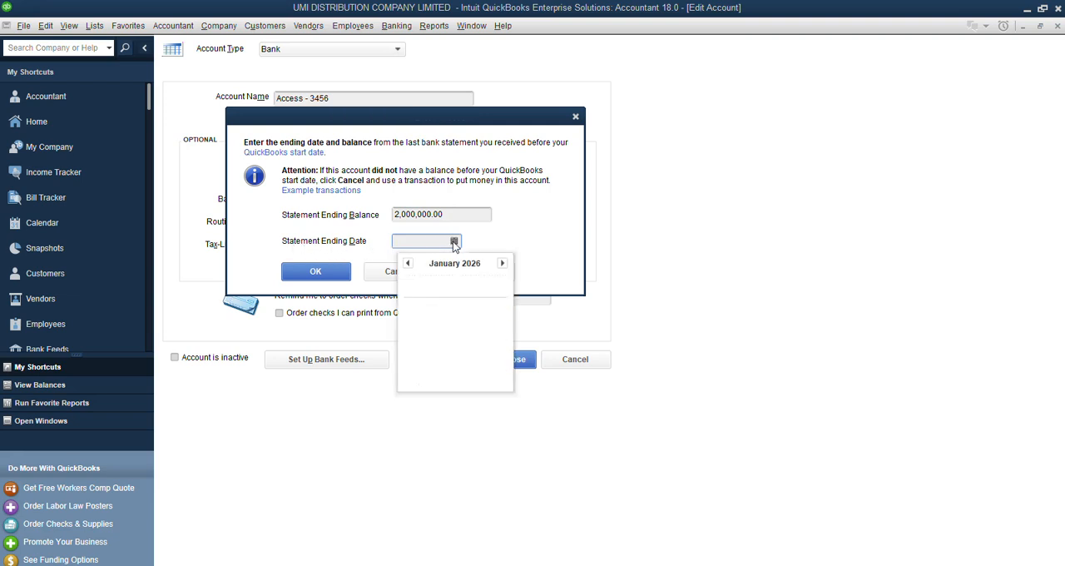
left_click(408, 263)
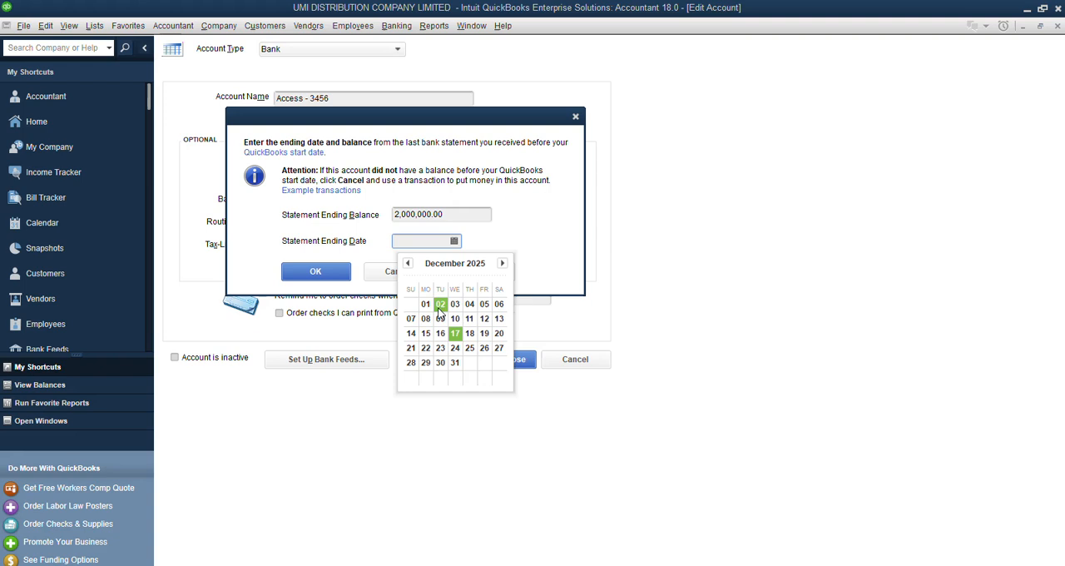
left_click(454, 363)
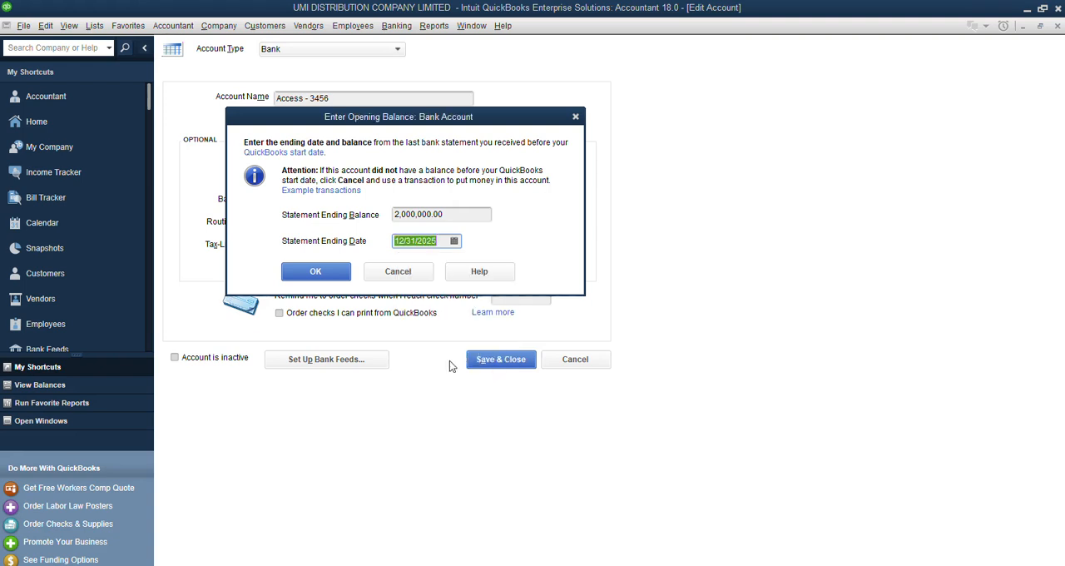
left_click(316, 274)
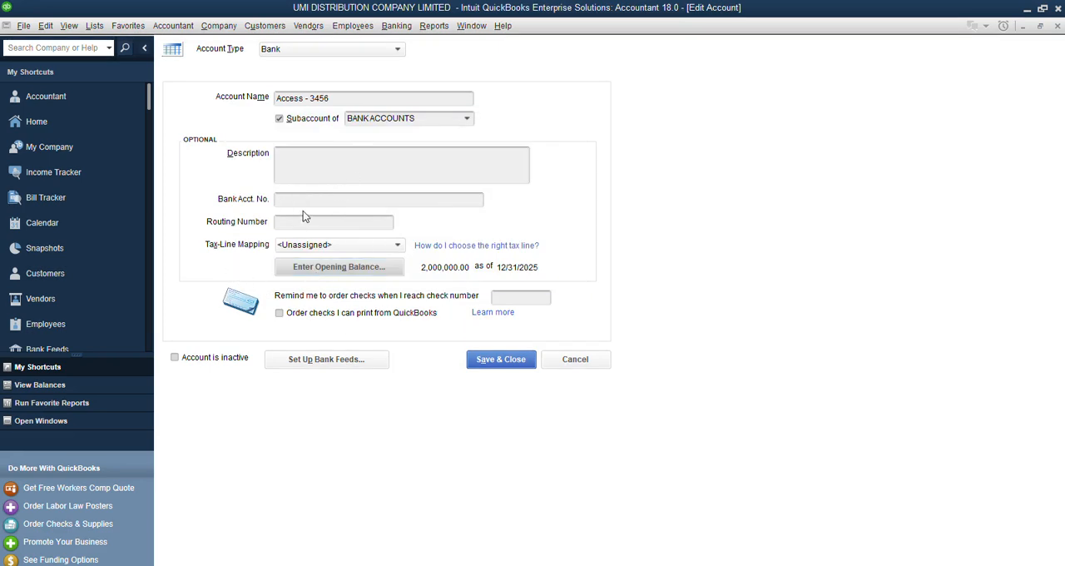
left_click(304, 203)
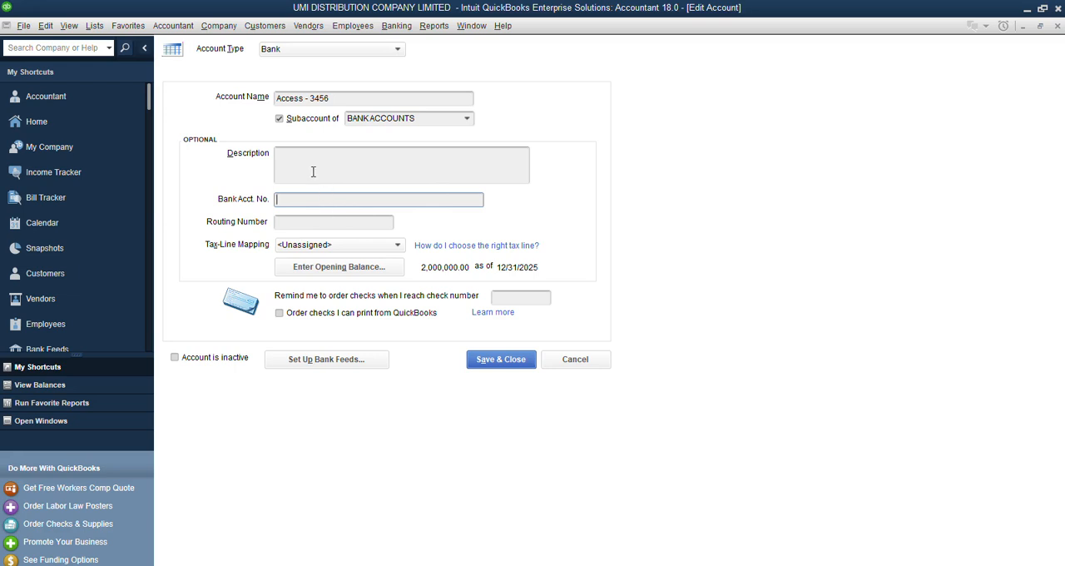
left_click(510, 364)
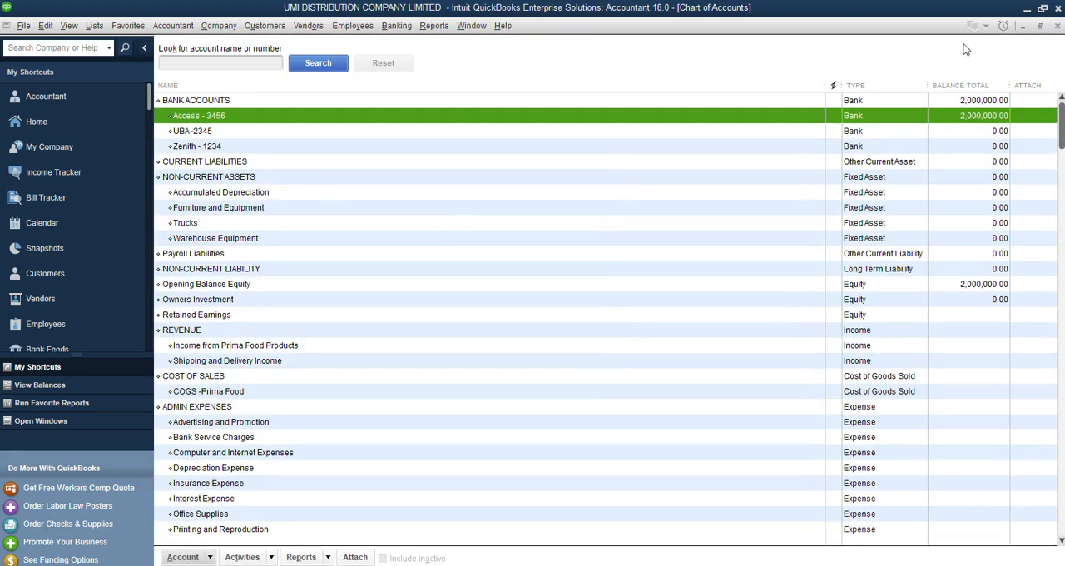
Edit the UBA bank account and enter an opening statement ending balance of 5,000,000.00.
left_click(198, 135)
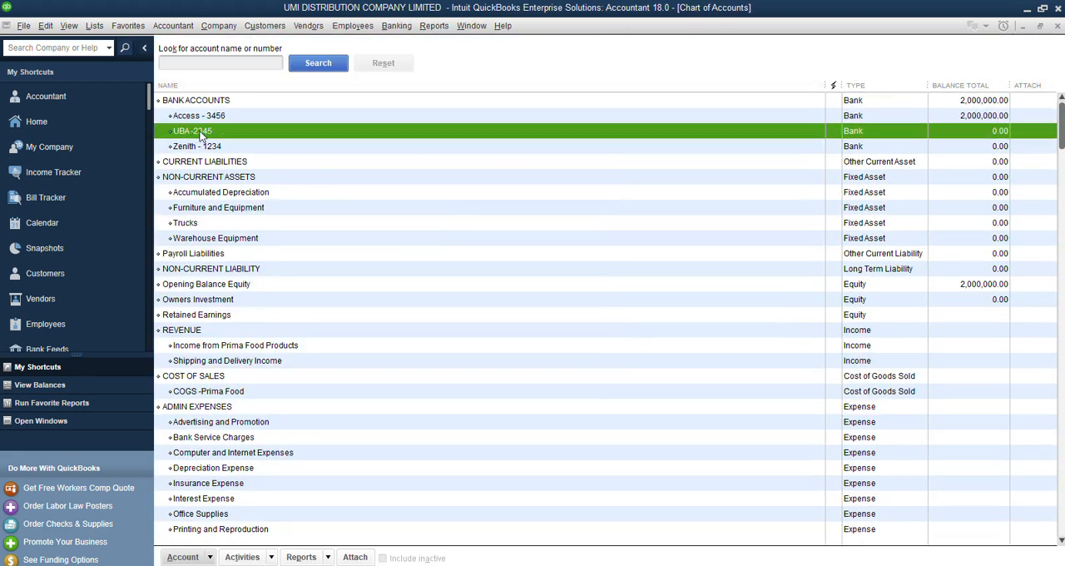
right_click(202, 136)
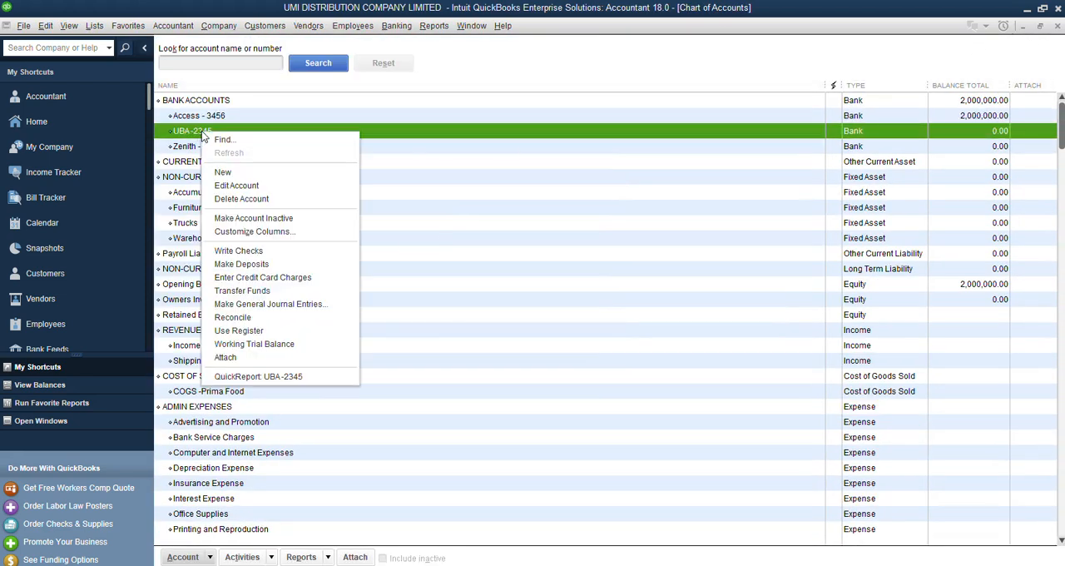
left_click(236, 185)
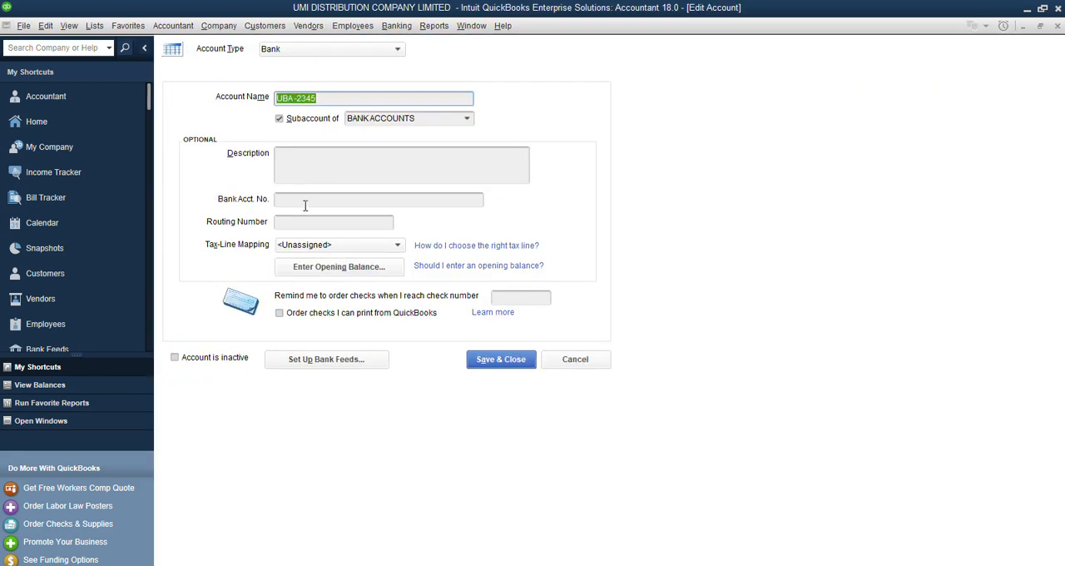
left_click(322, 270)
type("5")
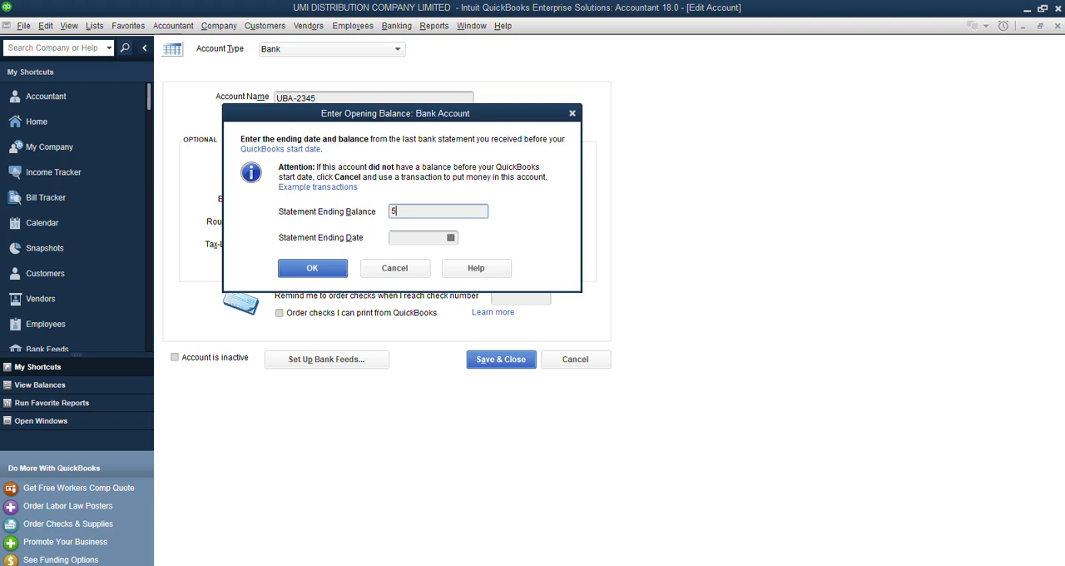
type(",000,")
type("000000")
key("Tab")
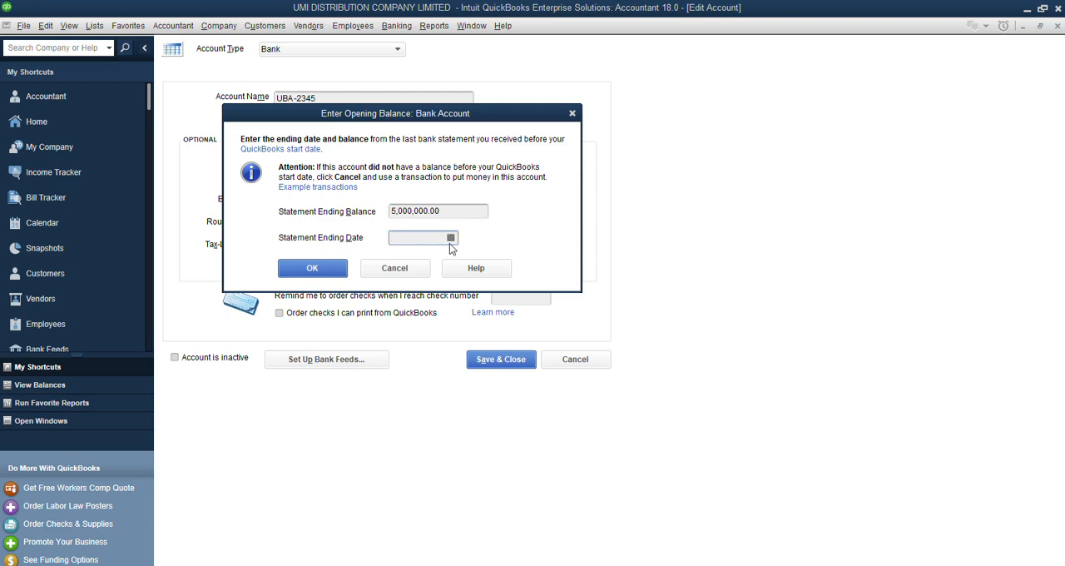
Set the UBA opening balance's statement ending date to 12/31/2025.
left_click(451, 239)
left_click(405, 260)
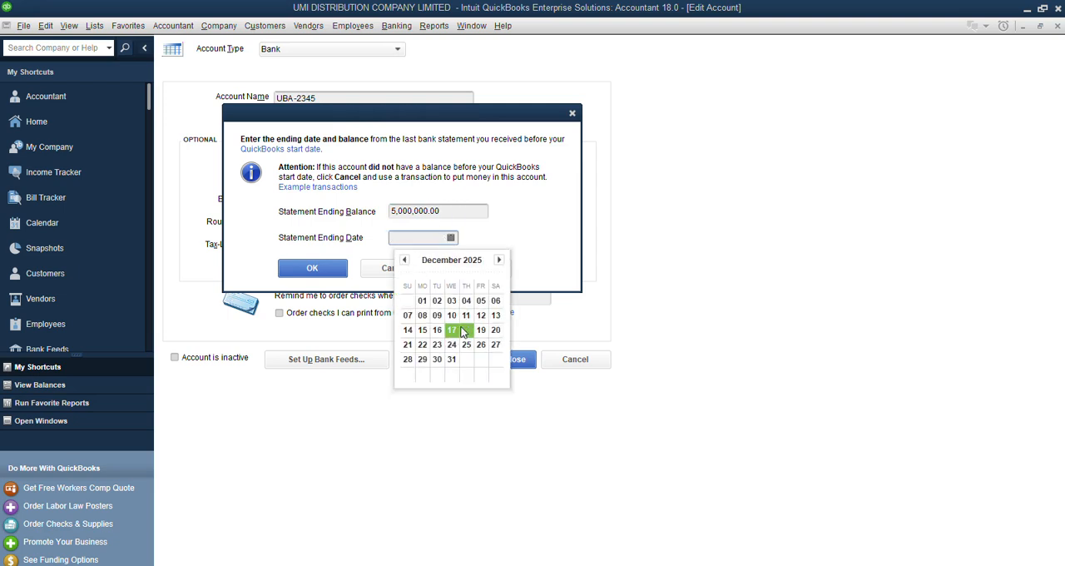
left_click(452, 359)
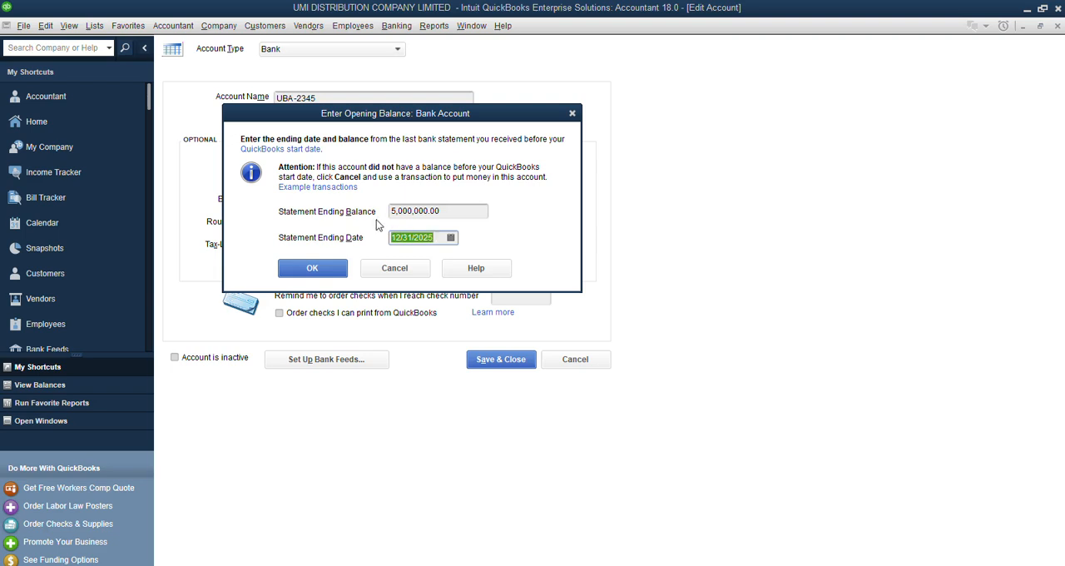
Change the UBA opening balance's statement ending date to 01/01/2026 and save the account.
left_click(450, 238)
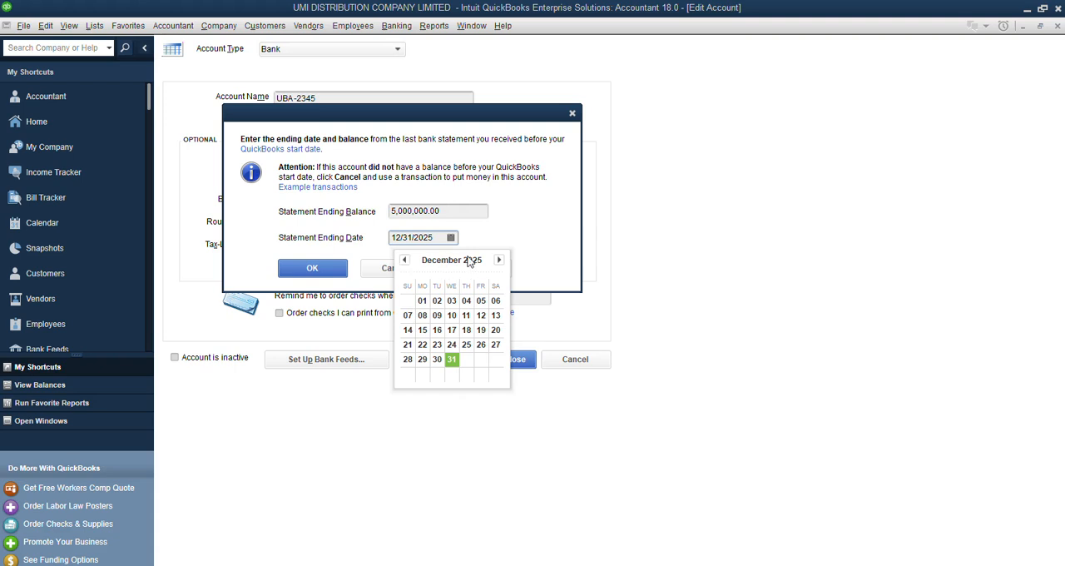
left_click(499, 260)
left_click(467, 301)
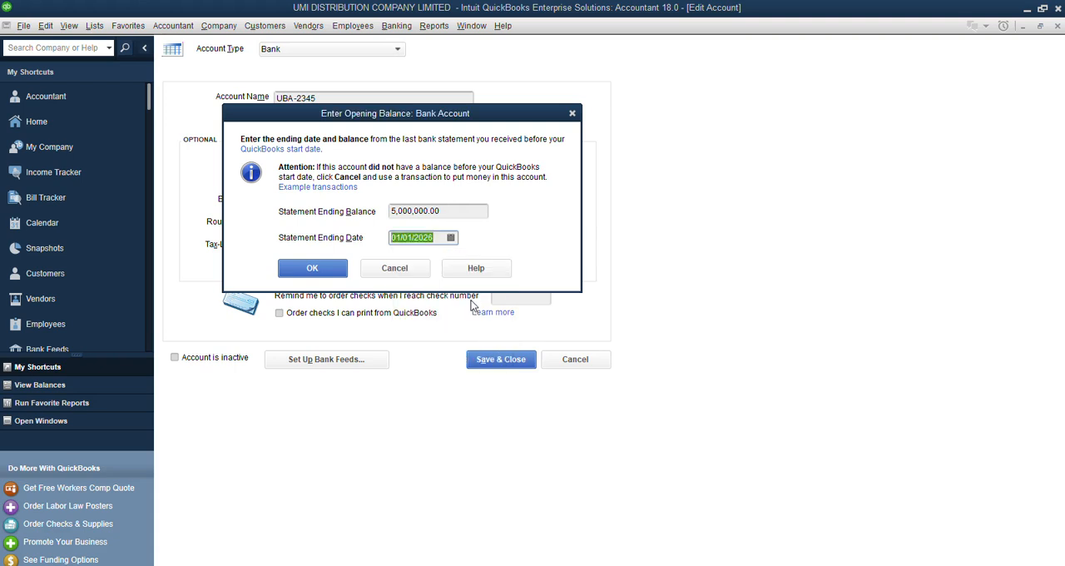
left_click(312, 267)
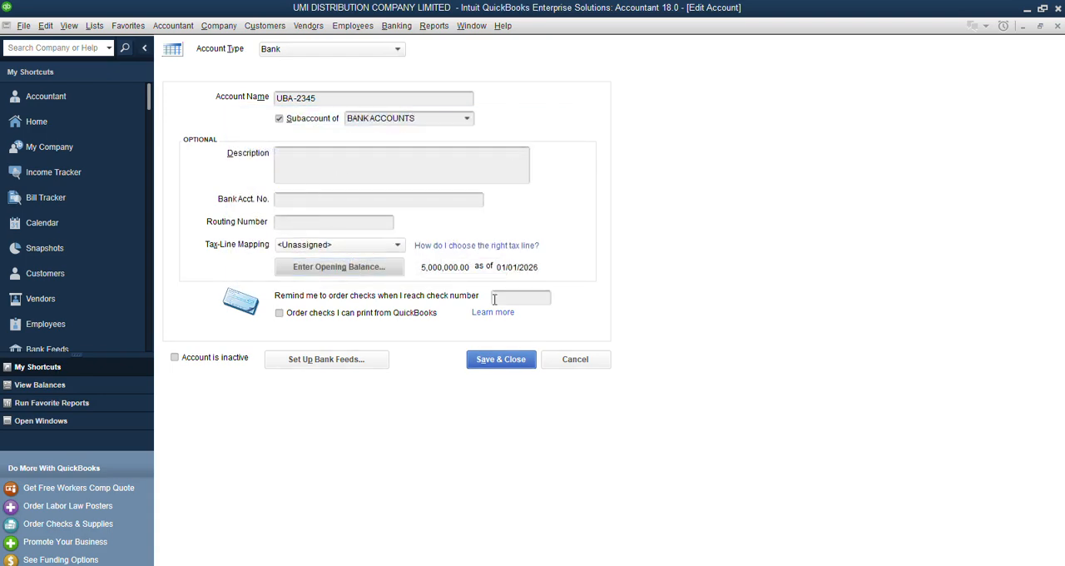
left_click(501, 360)
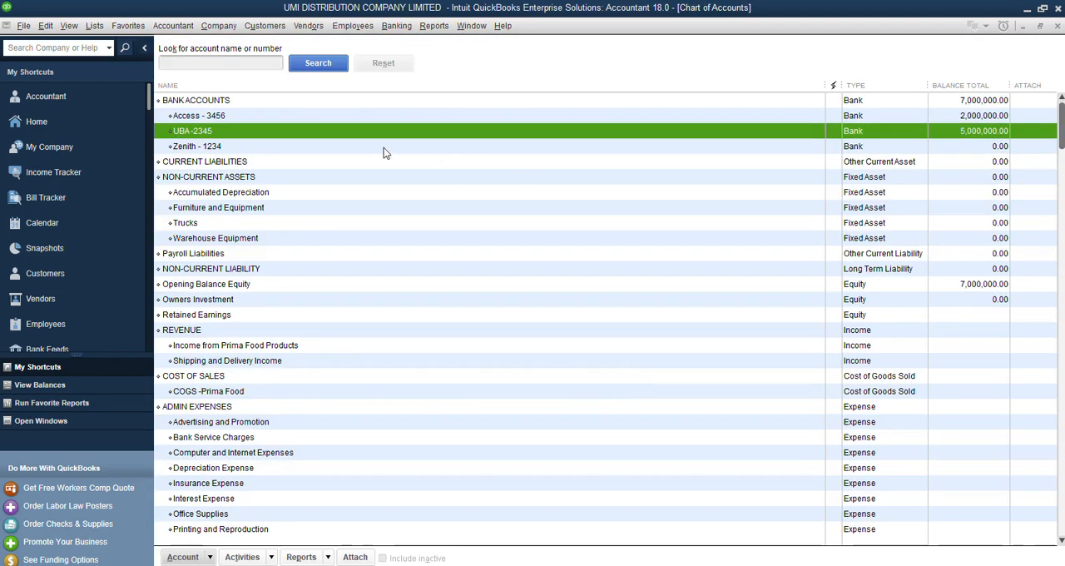
Edit the Zenith bank account and enter an opening statement ending balance of 3,000,000.00.
left_click(221, 146)
right_click(220, 146)
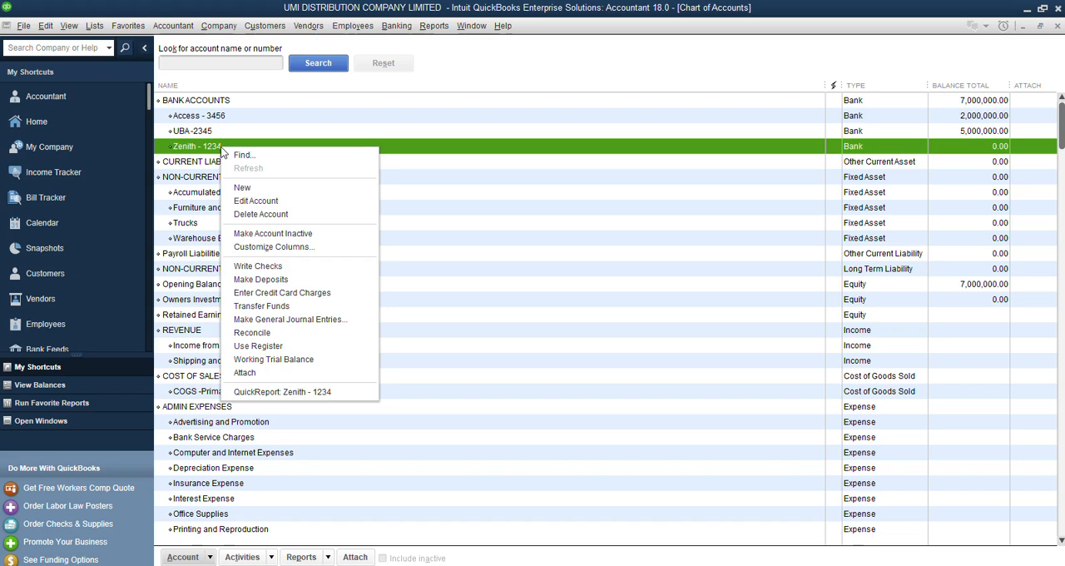
left_click(247, 206)
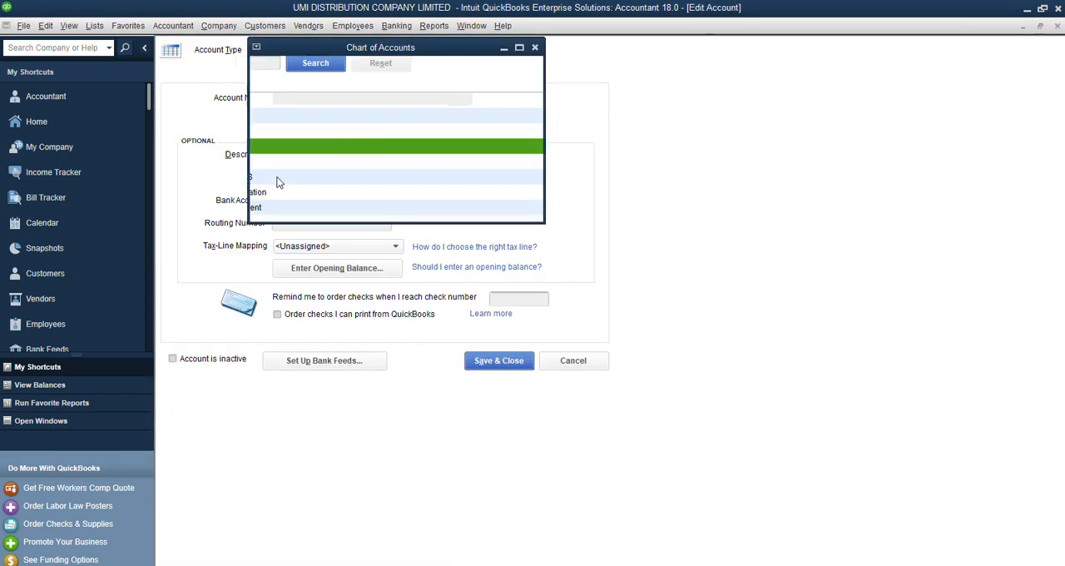
left_click(336, 272)
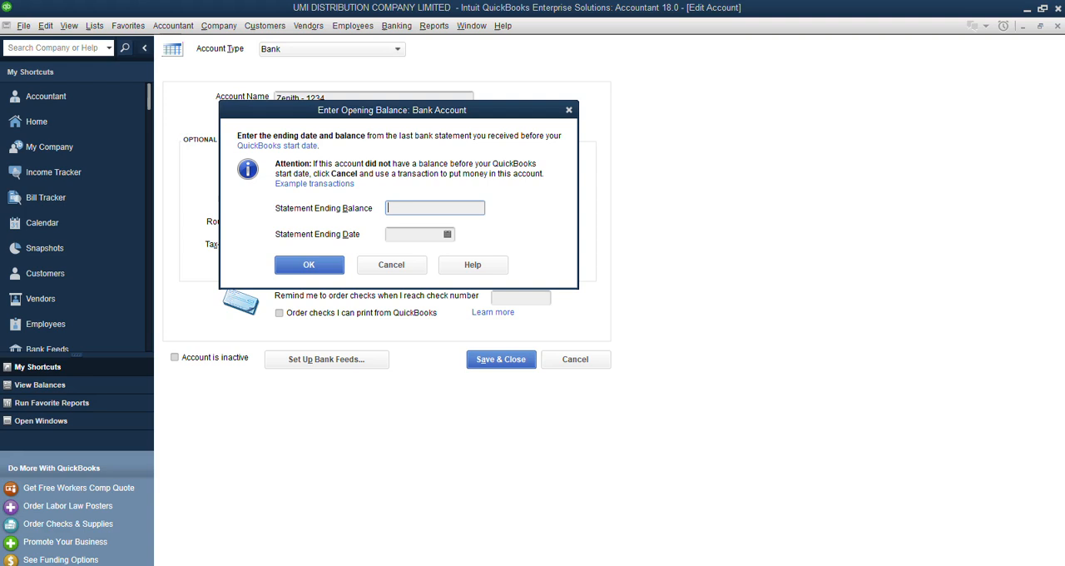
type("300000")
key("Tab")
left_click(445, 207)
key("BackSpace")
key("BackSpace")
key("BackSpace")
type("0")
key("Tab")
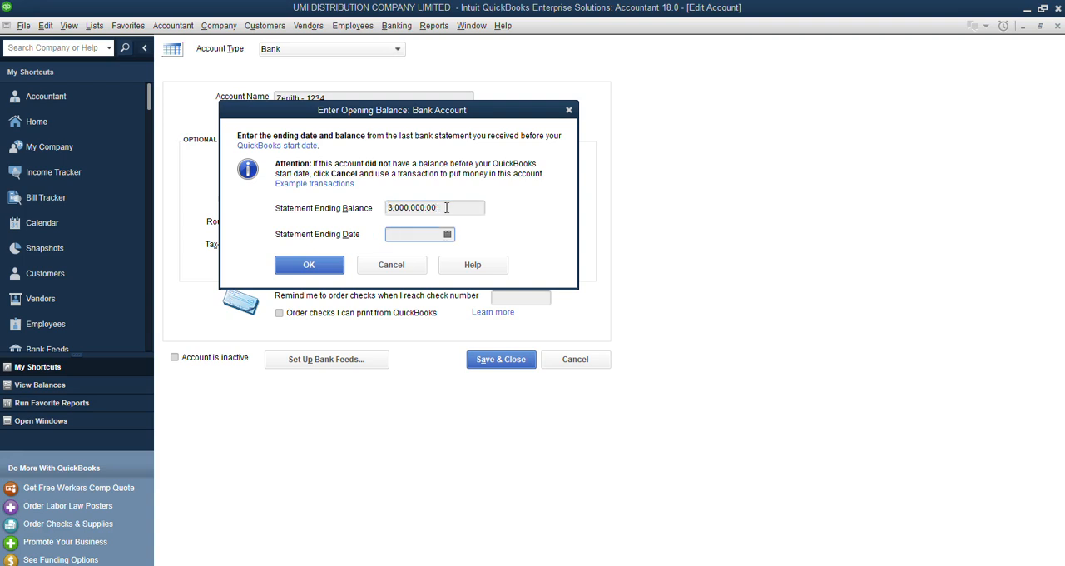
Set the Zenith opening balance's statement ending date to 01/01/2026 and save the account.
left_click(449, 235)
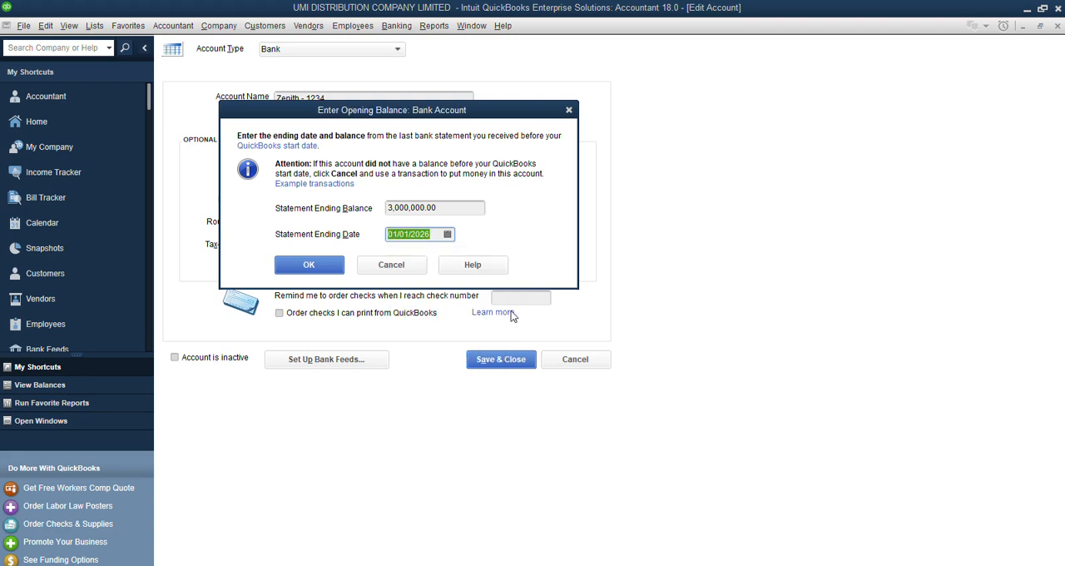
left_click(313, 263)
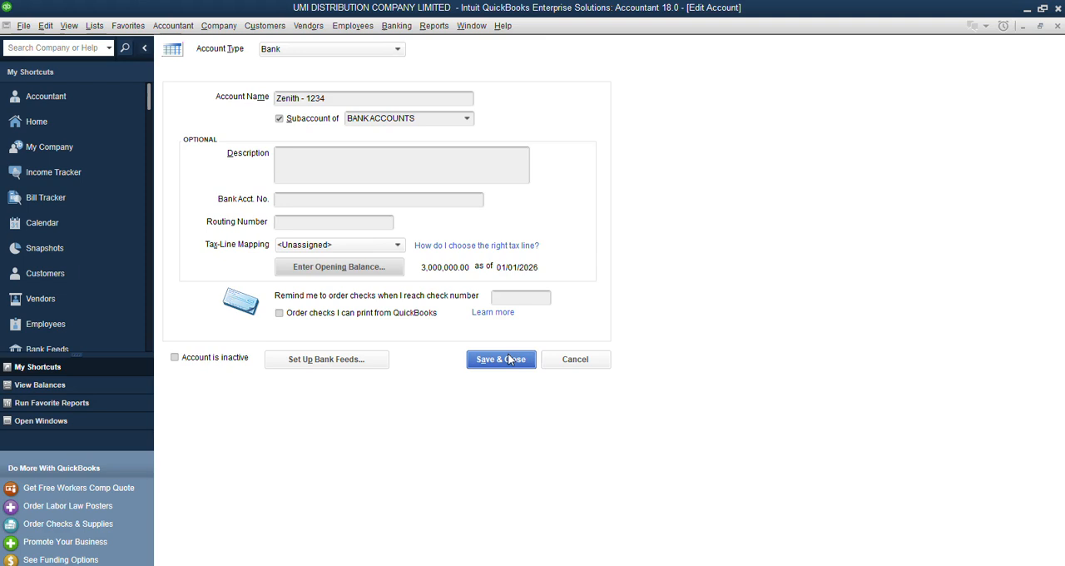
left_click(510, 360)
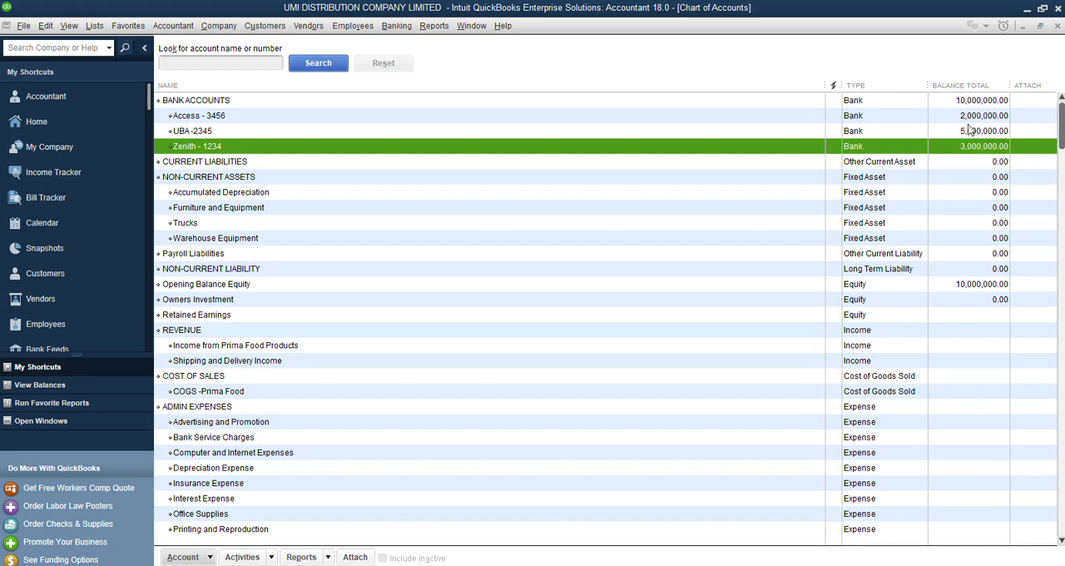
Examine the bank opening balance deposits in the Opening Balance Equity register, then return to the chart of accounts.
left_click(206, 286)
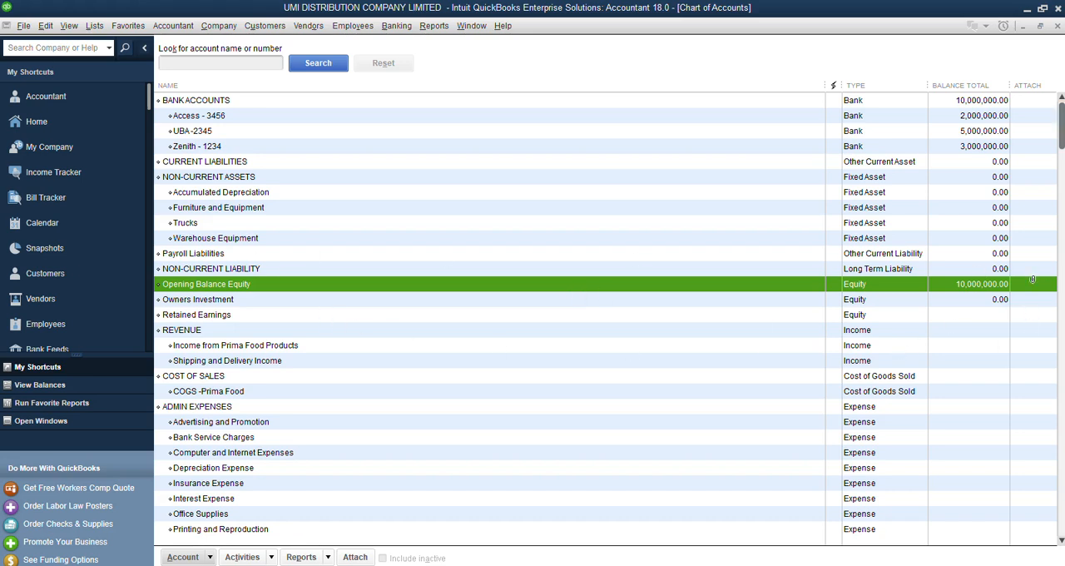
double_click(230, 286)
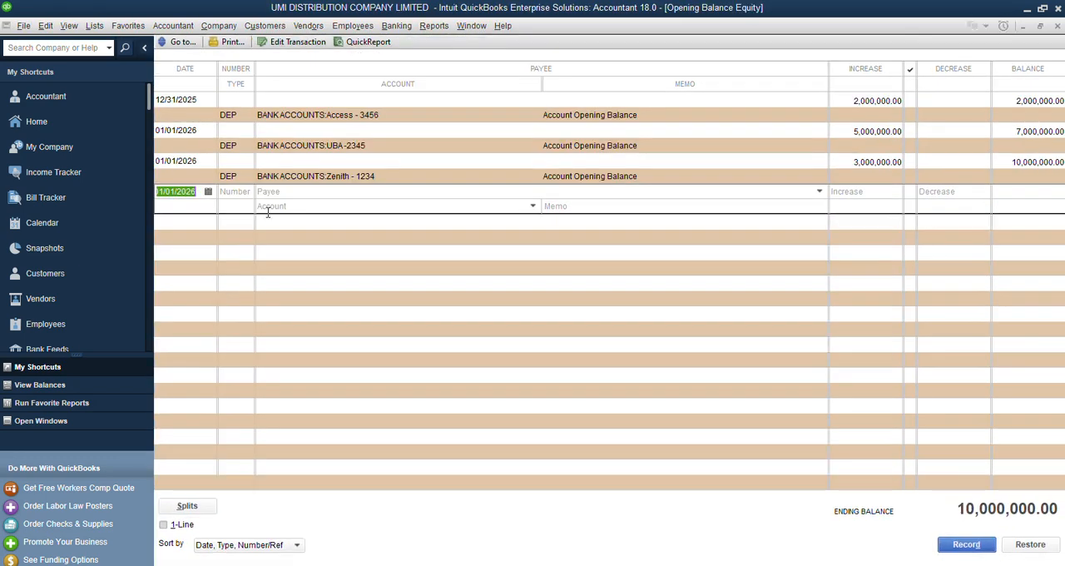
left_click(363, 115)
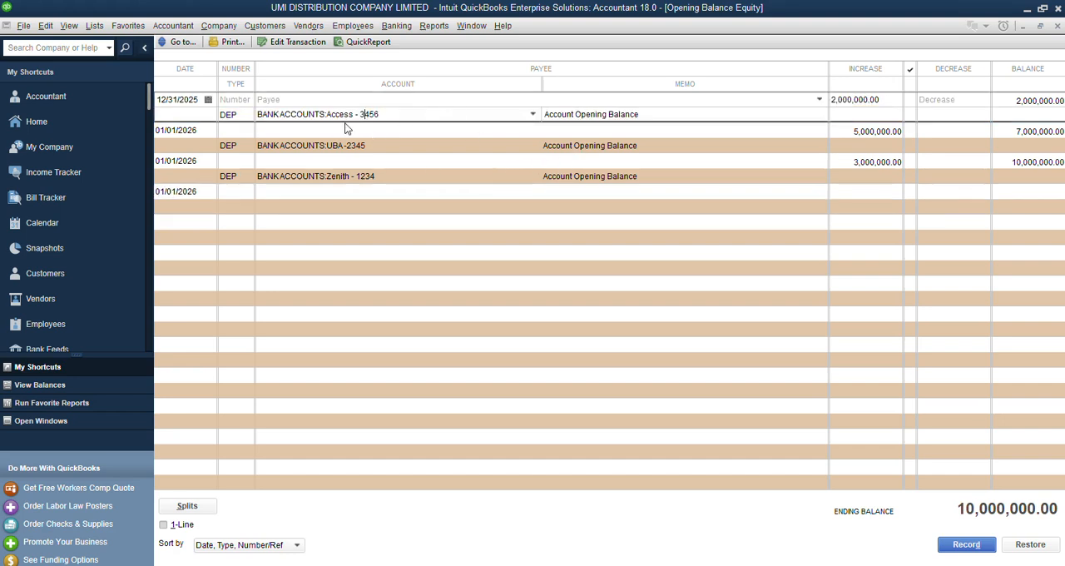
left_click(309, 169)
left_click(293, 116)
right_click(340, 112)
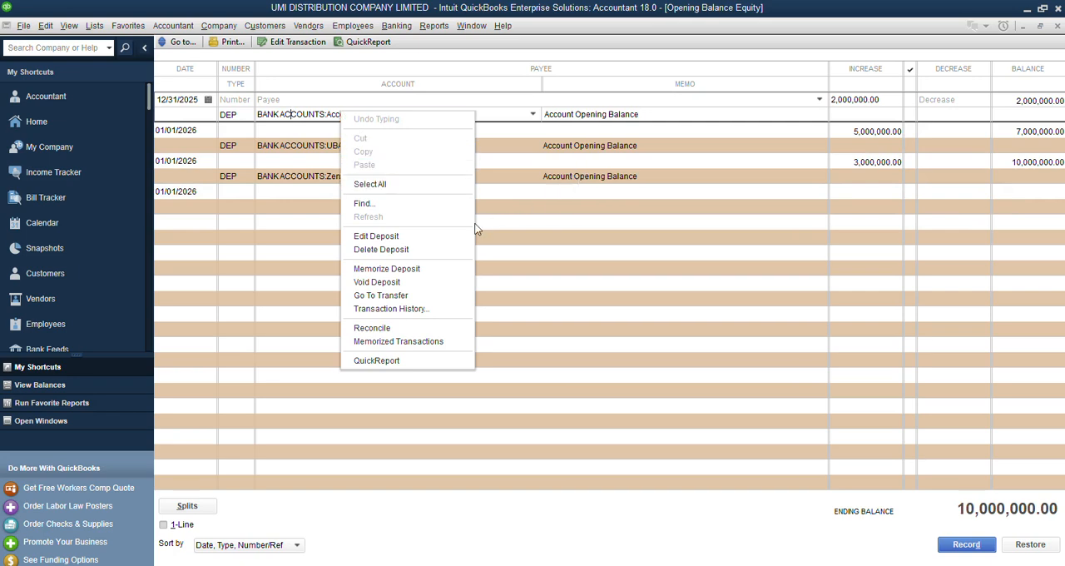
left_click(599, 267)
left_click(1058, 25)
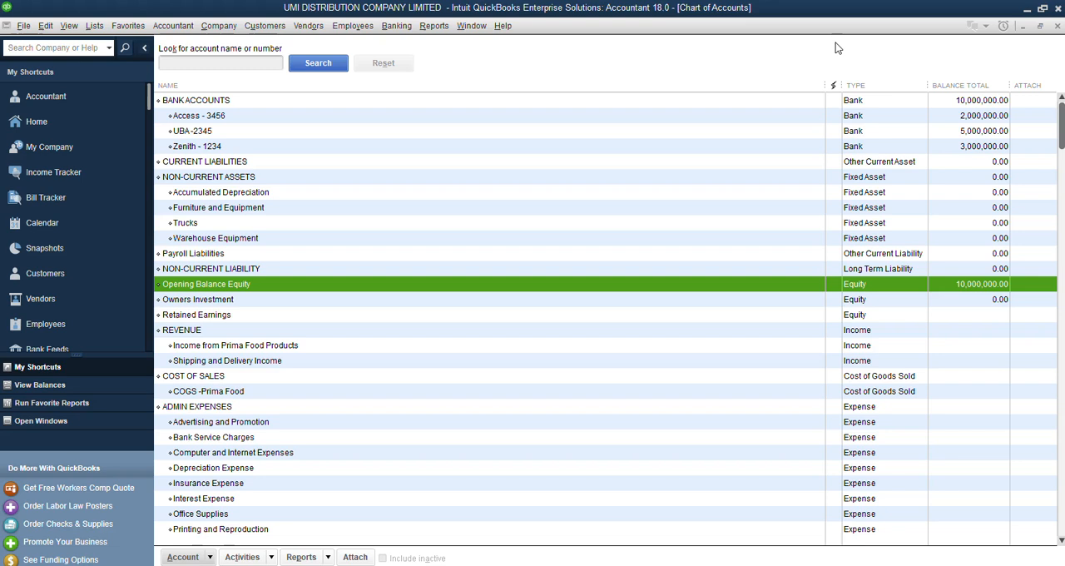
Open a new general journal entry, dismiss the numbering notice and keep the entry date at 01/01/2026.
left_click(176, 26)
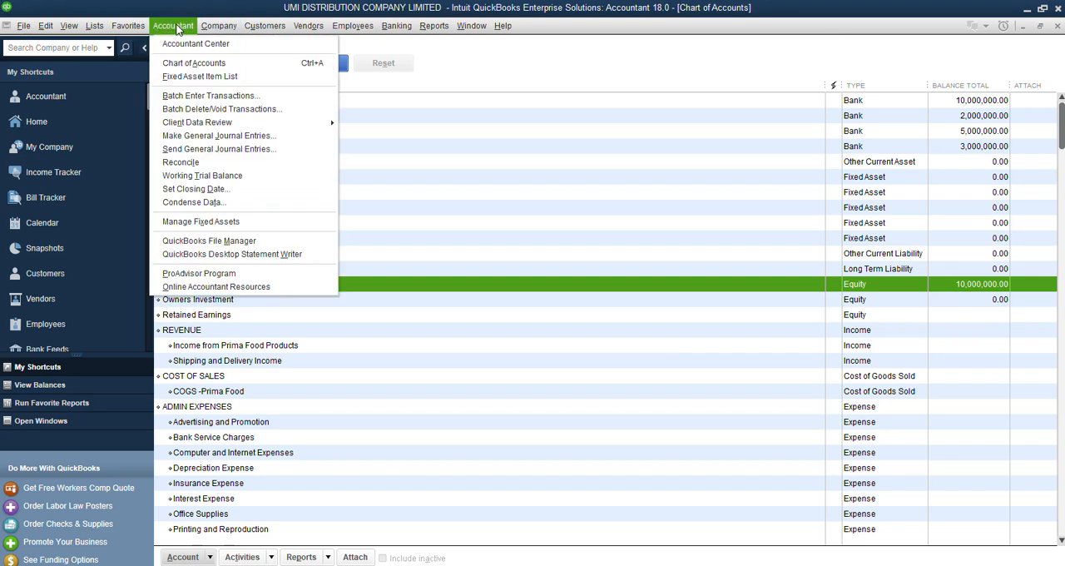
left_click(231, 139)
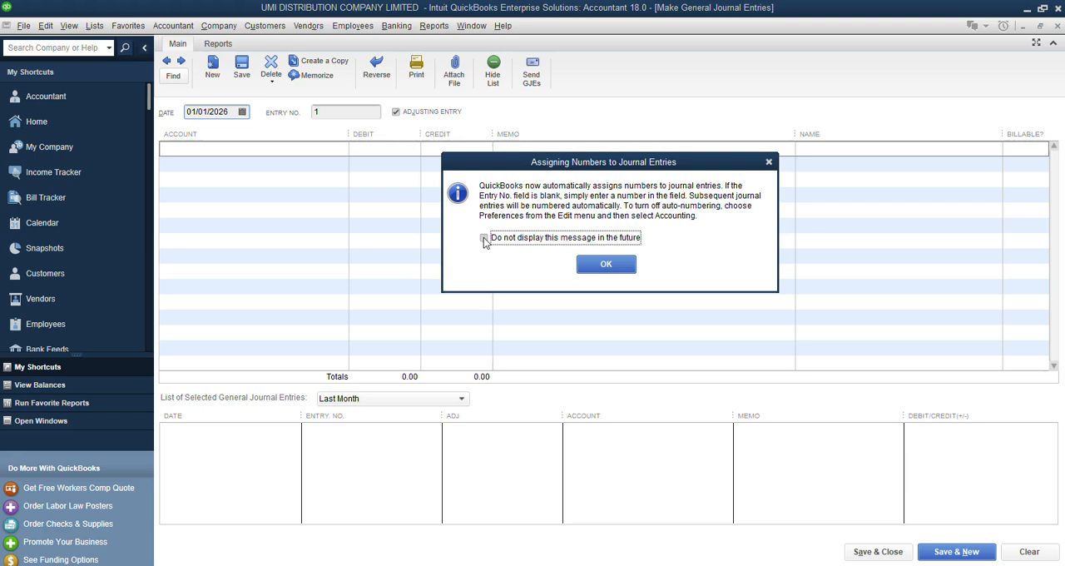
left_click(769, 162)
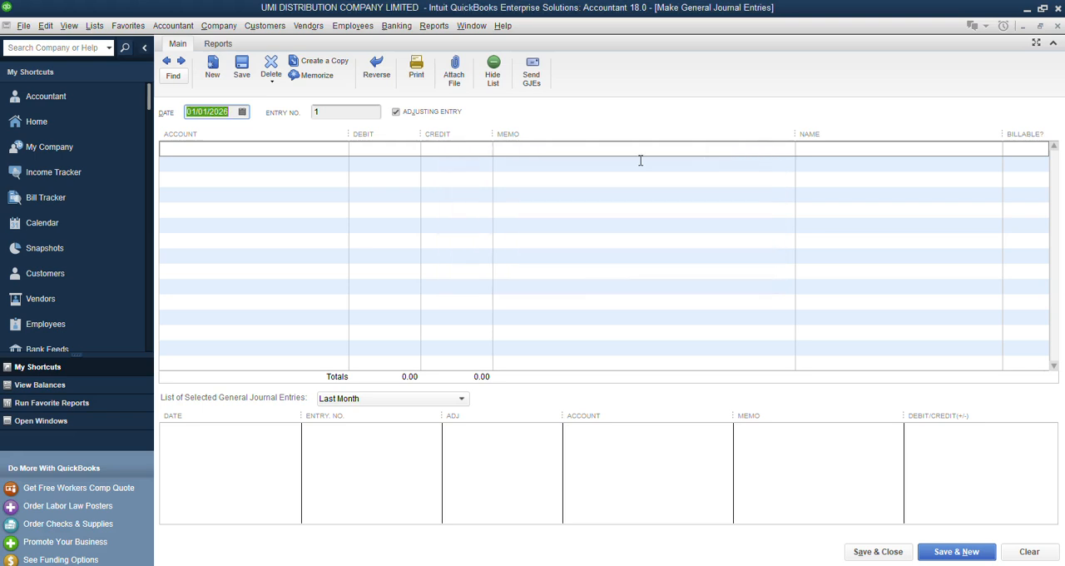
left_click(242, 112)
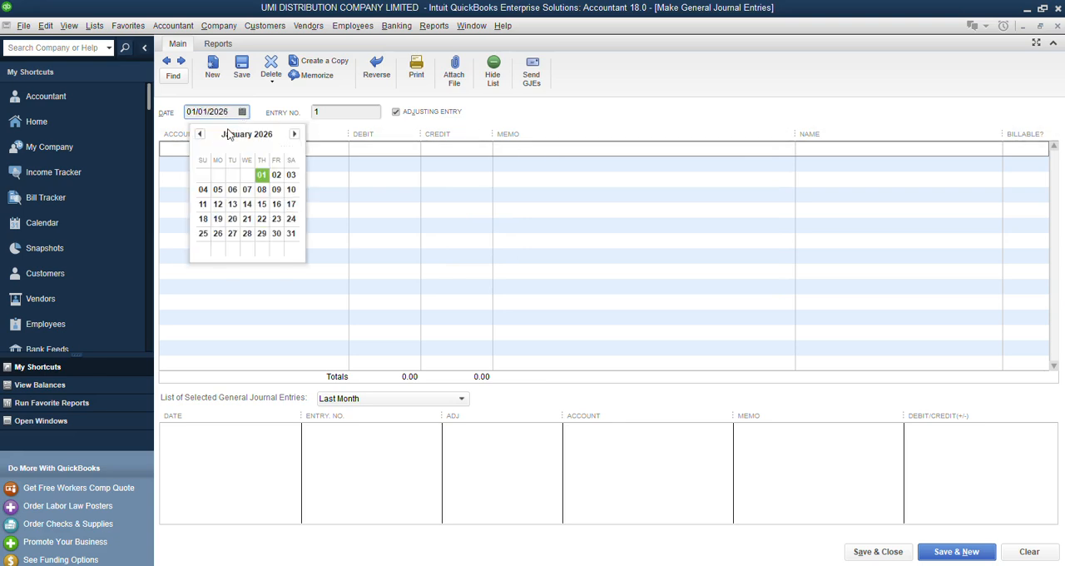
left_click(275, 119)
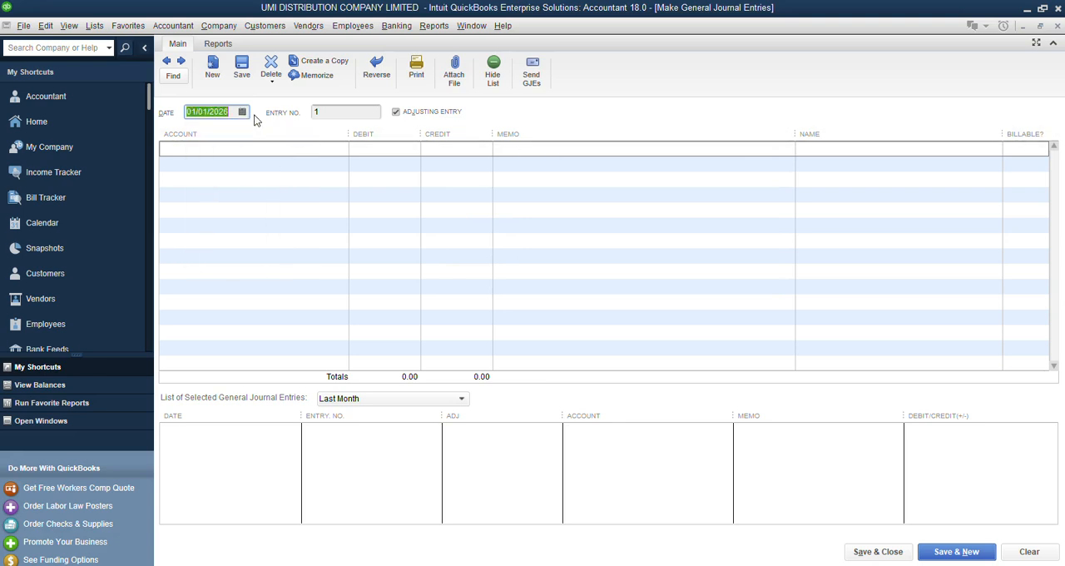
Enter Opening Balance Equity on the journal entry's first line with a debit of 10,000,000.00.
left_click(230, 149)
left_click(340, 150)
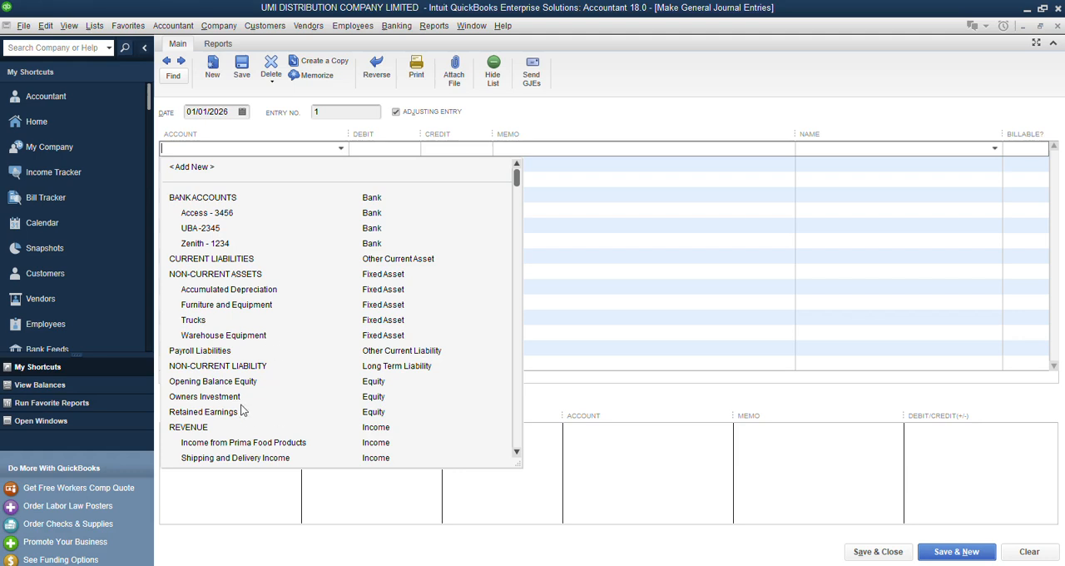
left_click(223, 381)
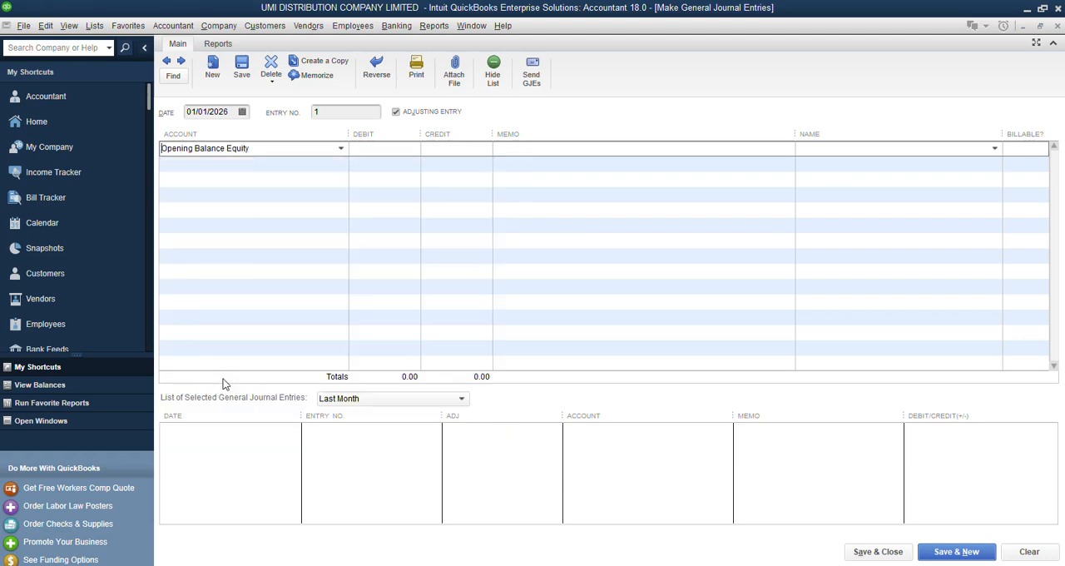
left_click(385, 148)
type("1000000")
key("Tab")
left_click(400, 147)
type("00.00")
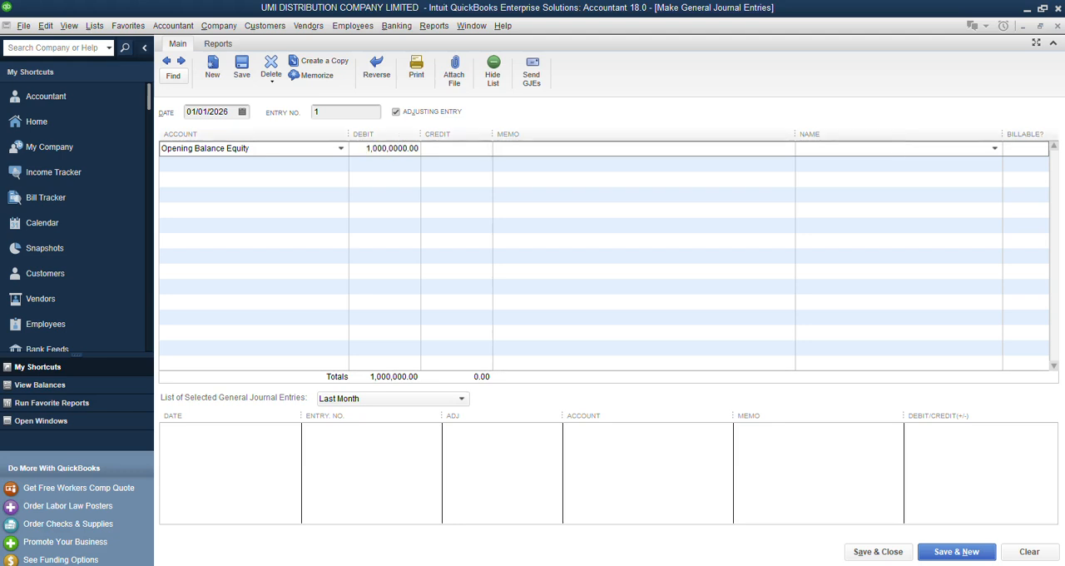
key("Tab")
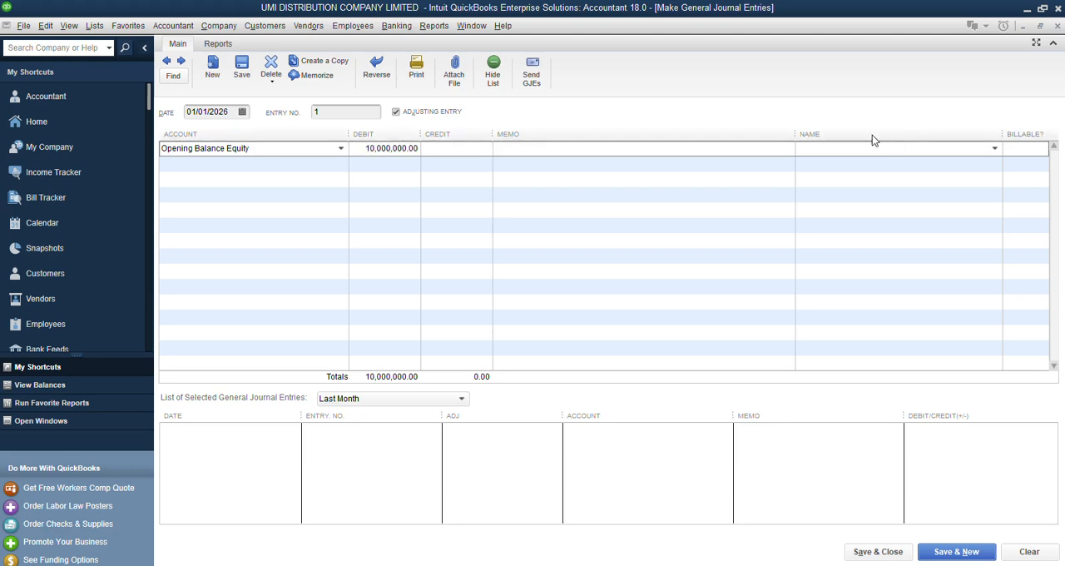
Credit 10,000,000.00 to Owners Investment on the second journal line, and save and close the entry.
left_click(301, 164)
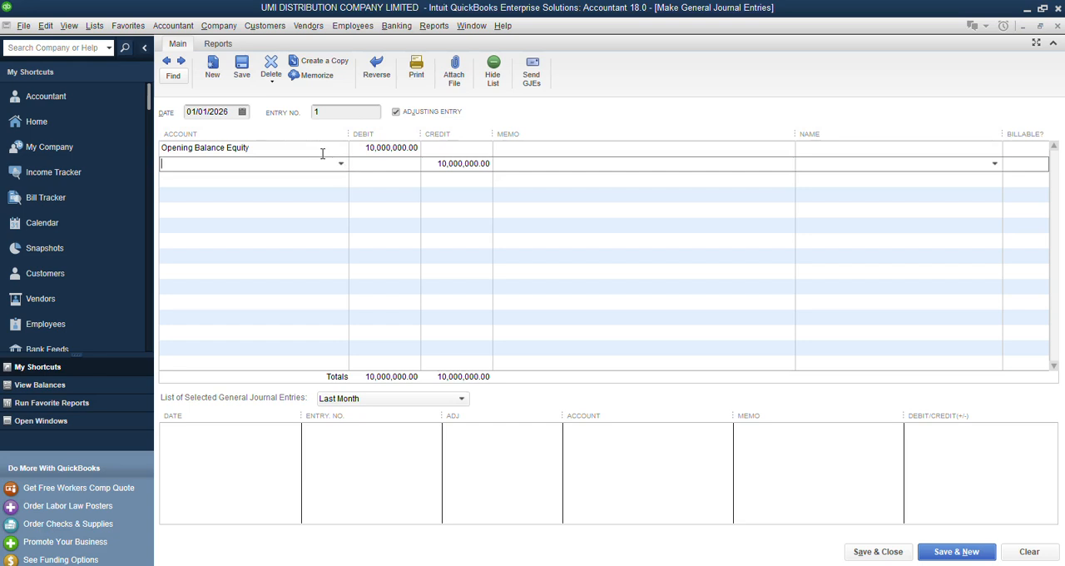
type("Opening Balance Equity")
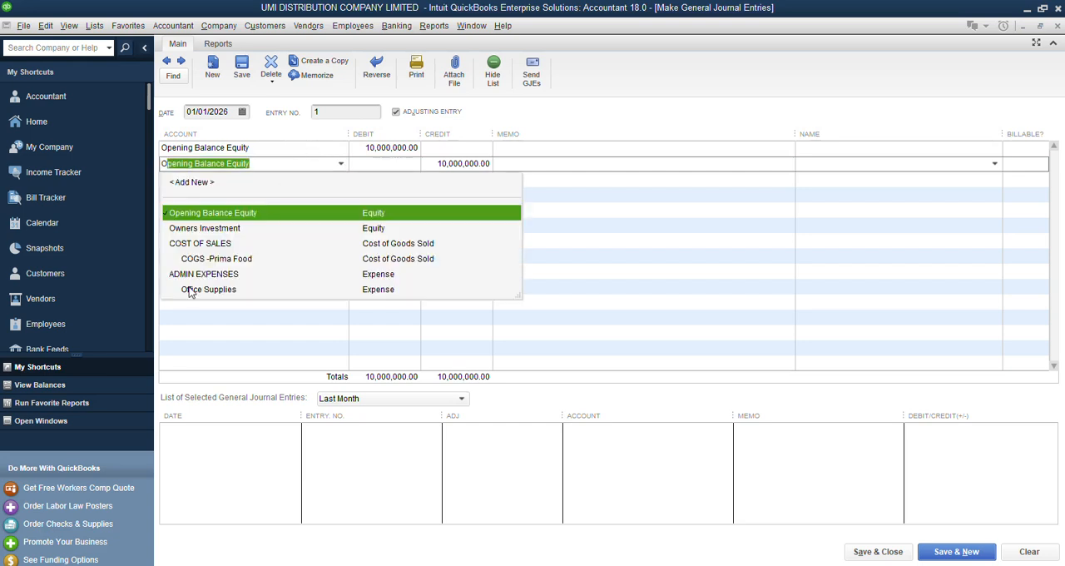
left_click(217, 229)
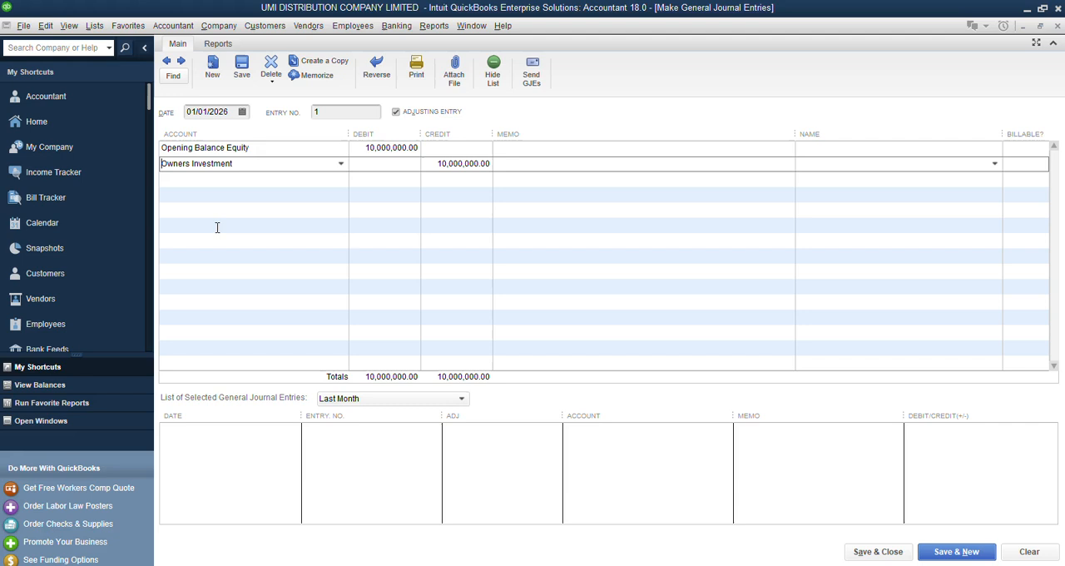
left_click(563, 152)
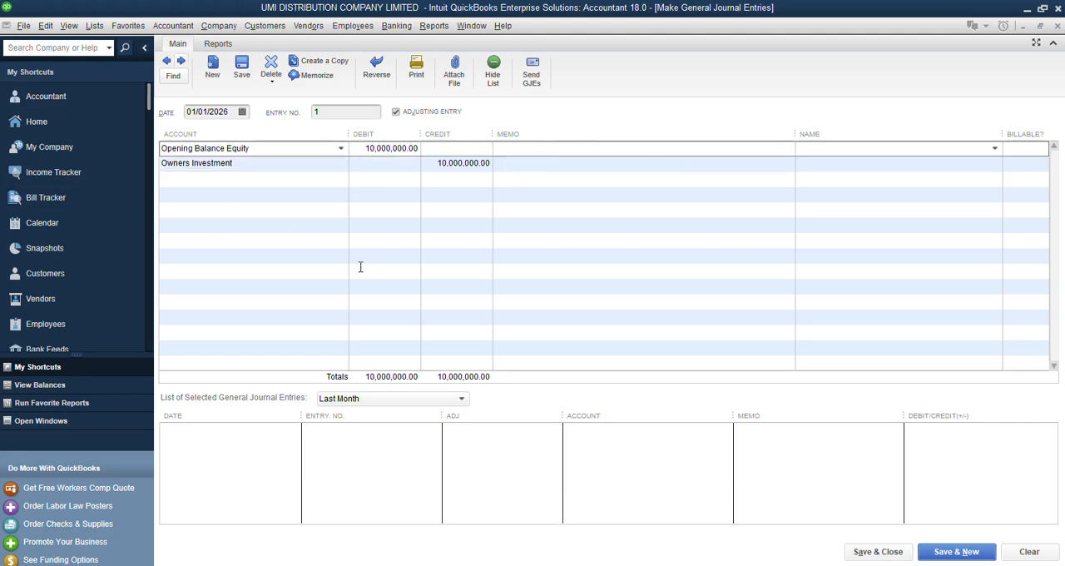
left_click(876, 550)
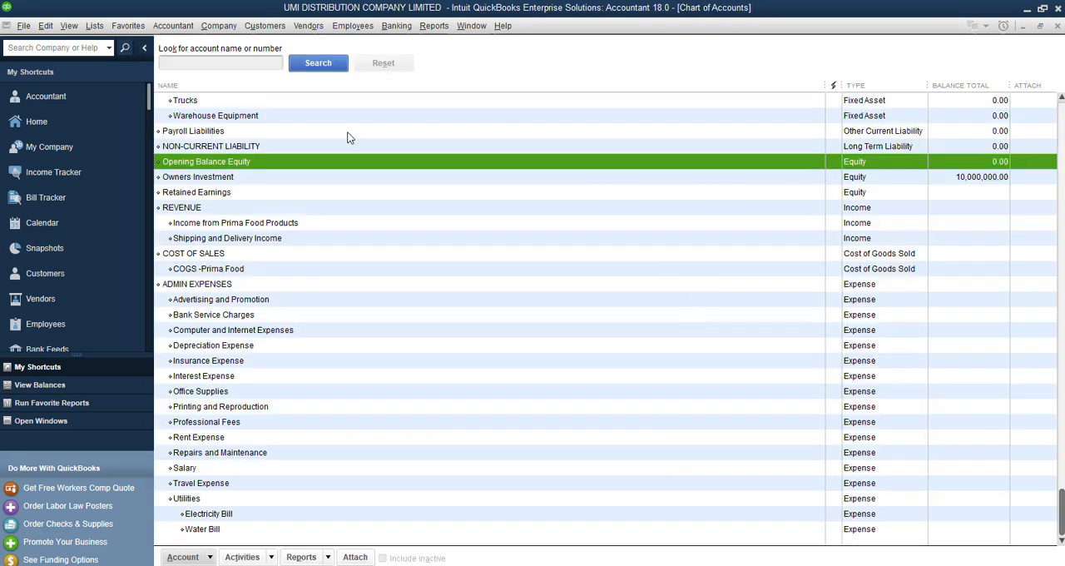
Check the Owners Investment, Opening Balance Equity and Retained Earnings balances in the chart of accounts.
left_click(988, 179)
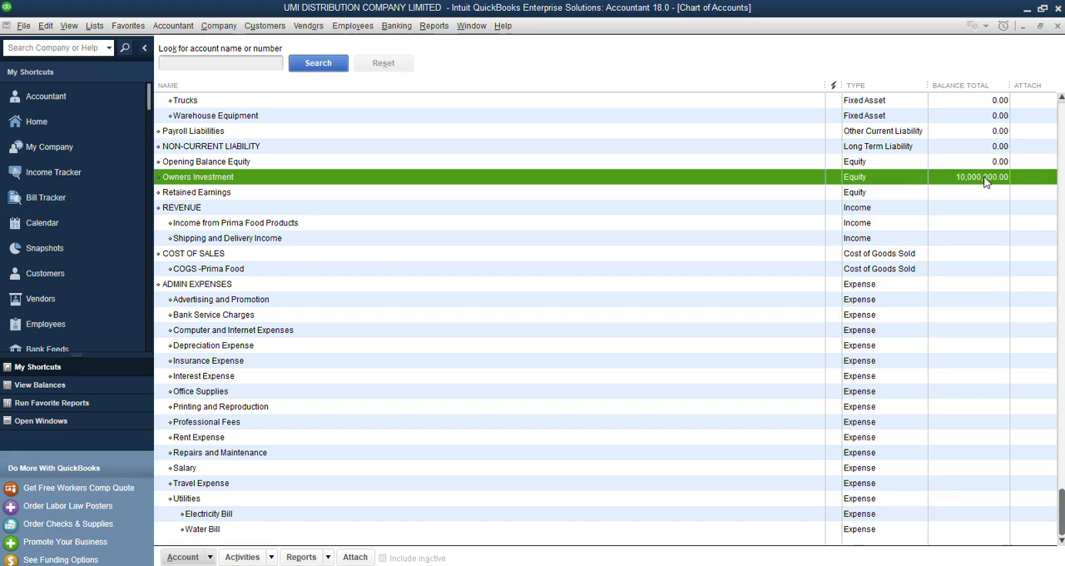
scroll(1019, 173, "up", 3)
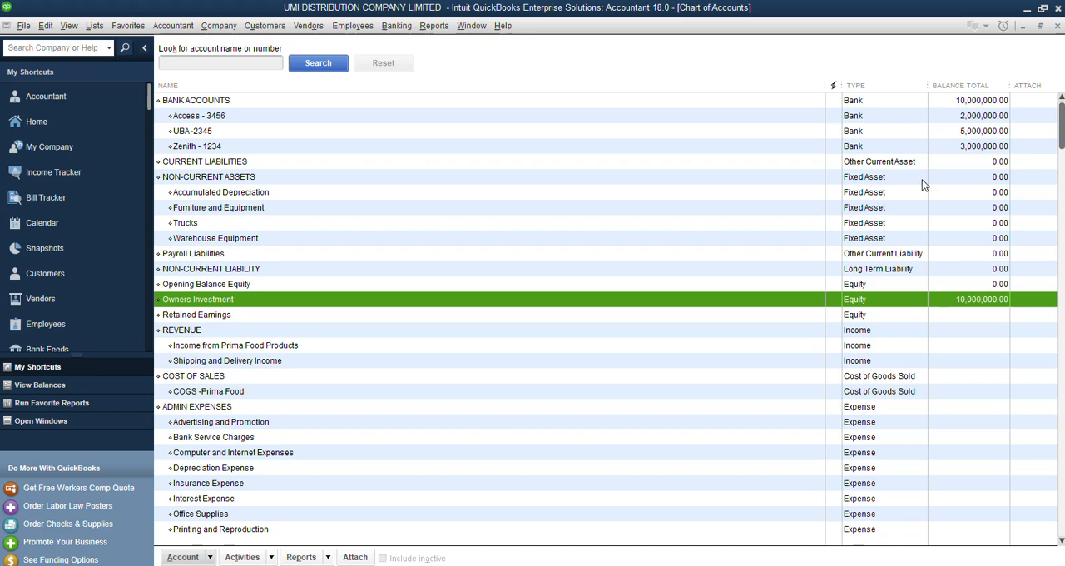
left_click(188, 318)
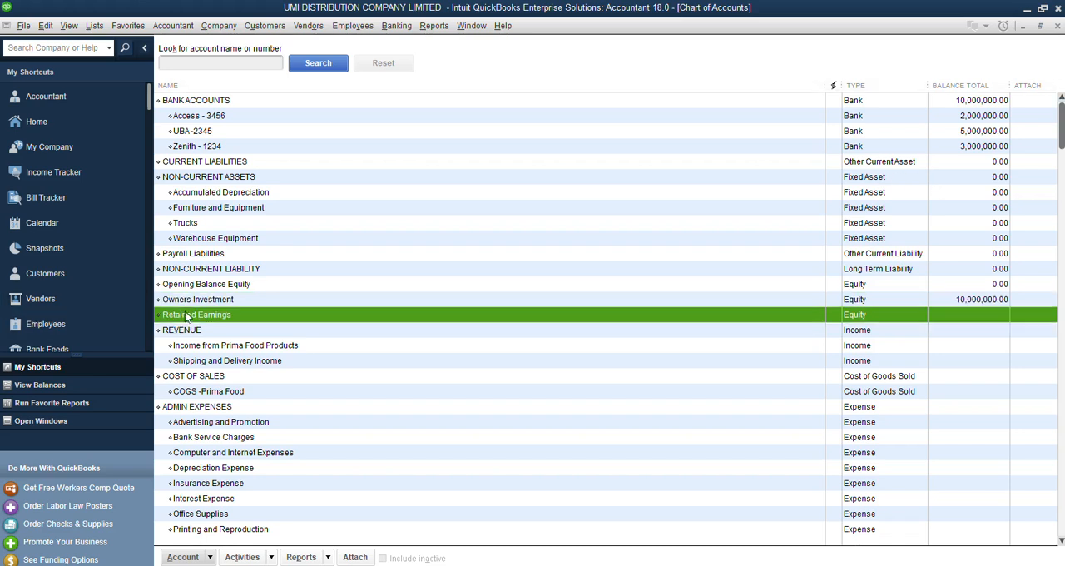
left_click(210, 286)
left_click(211, 301)
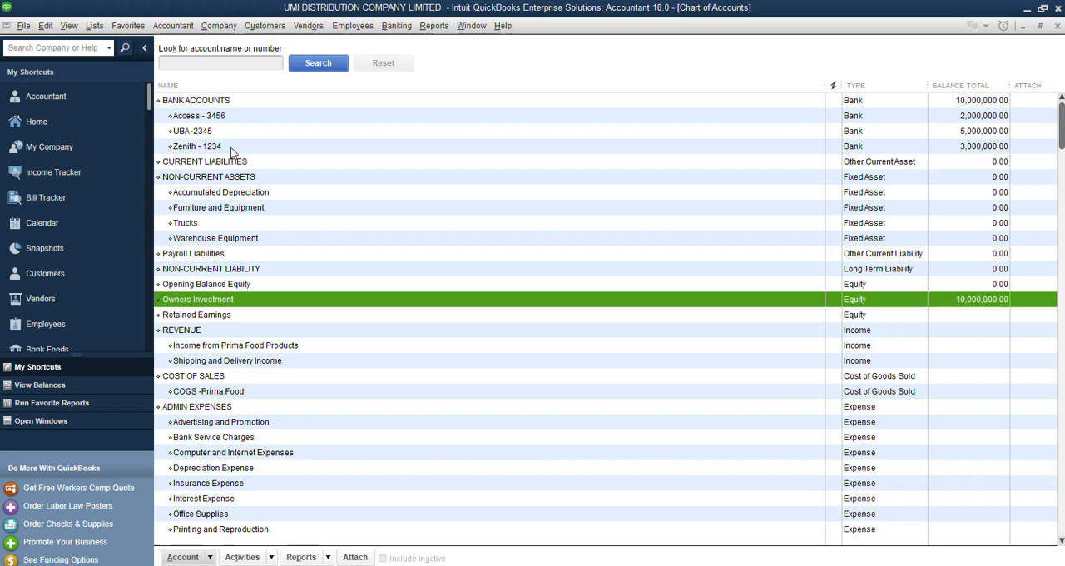
Open the company preferences for Sales Tax and turn on charging sales tax.
left_click(37, 122)
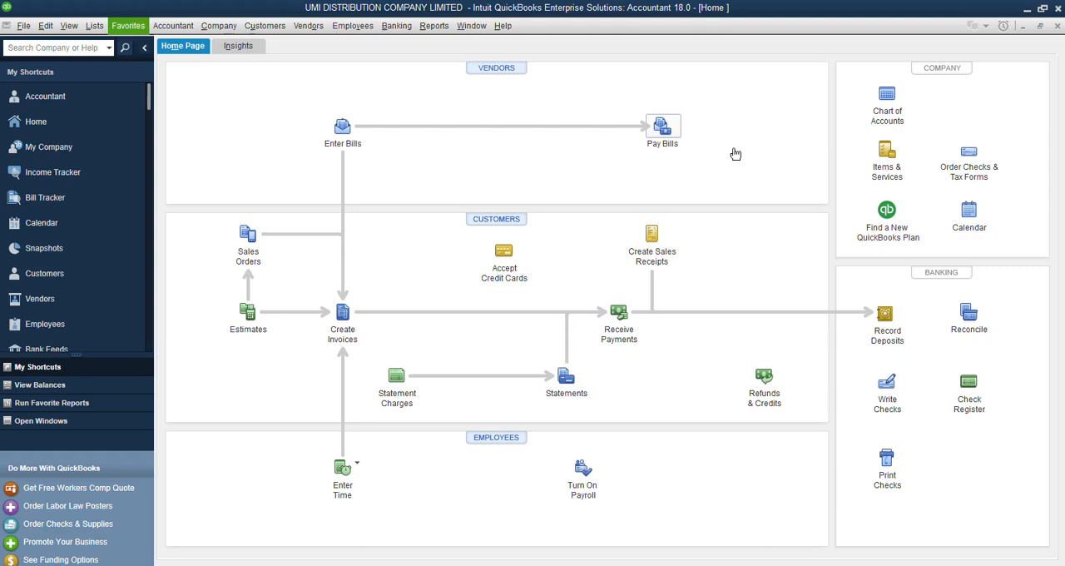
left_click(47, 26)
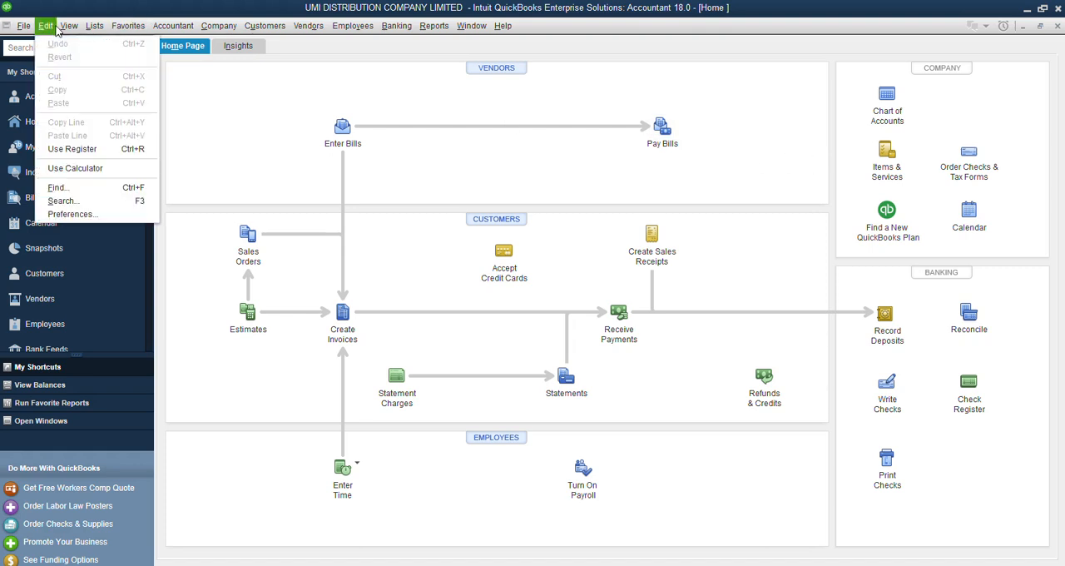
left_click(65, 215)
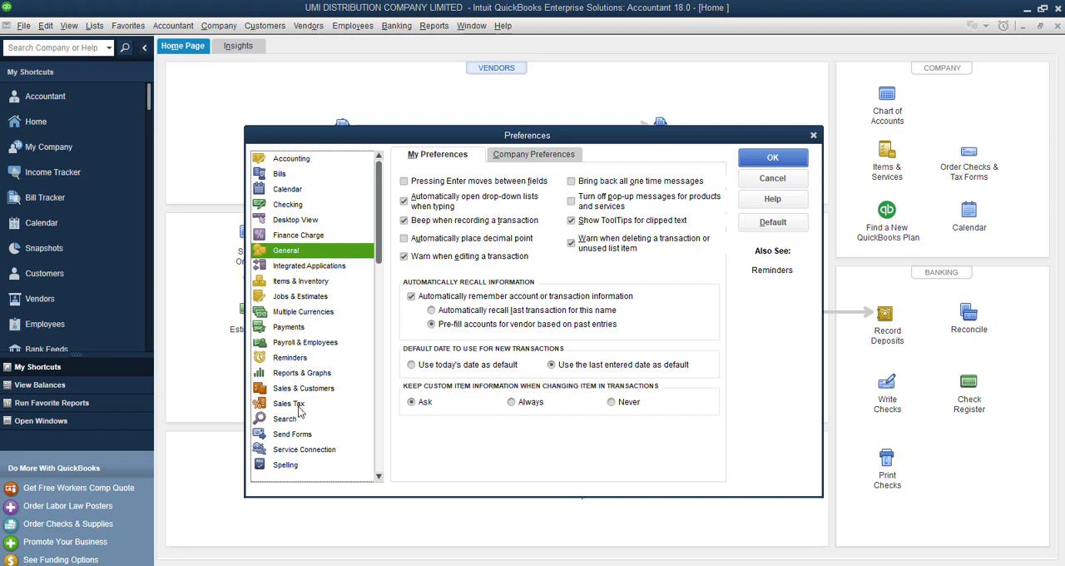
left_click(298, 405)
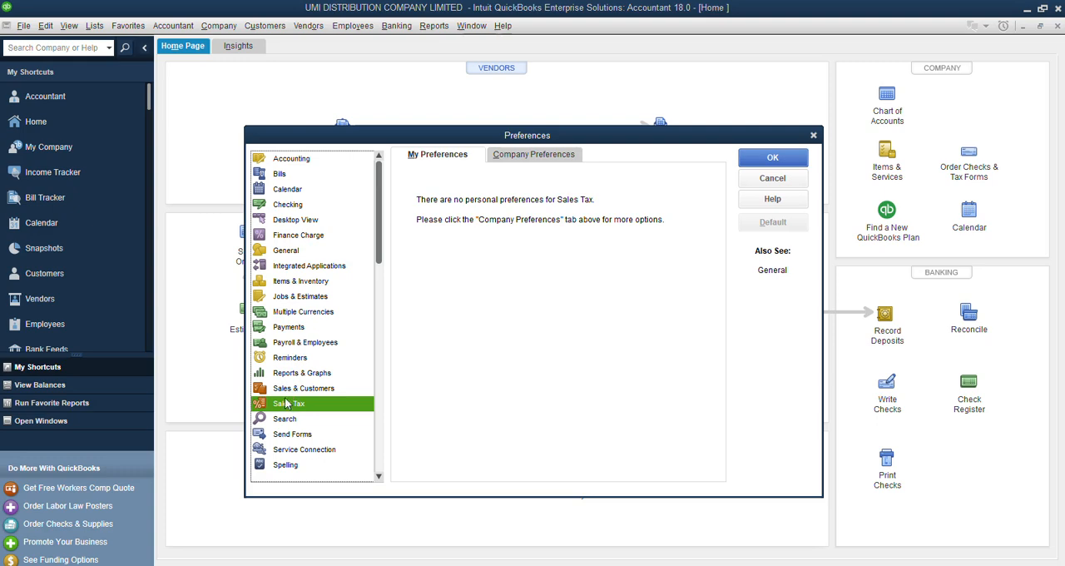
left_click_drag(395, 139, 385, 104)
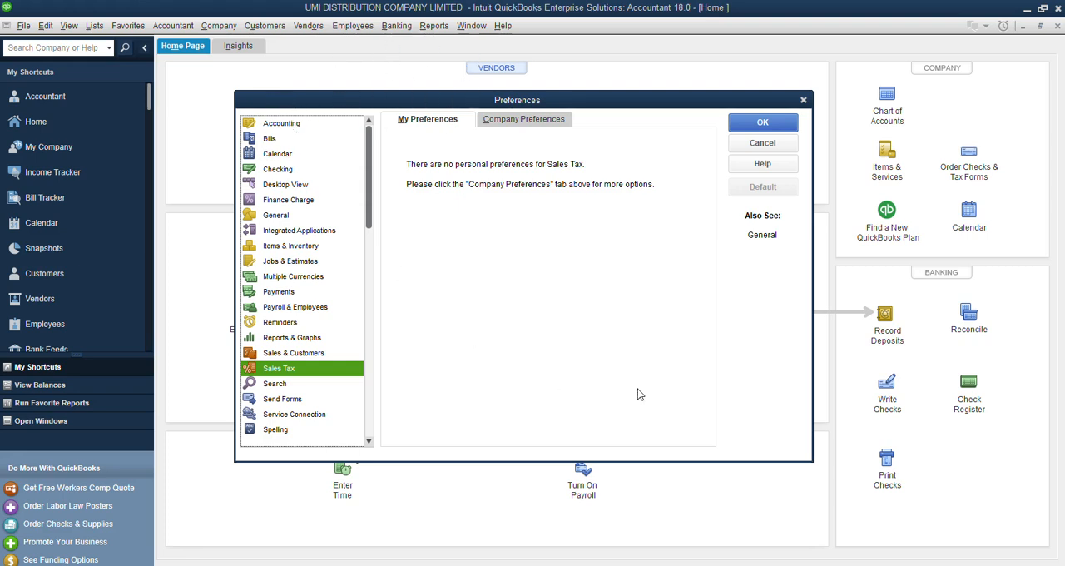
left_click(282, 124)
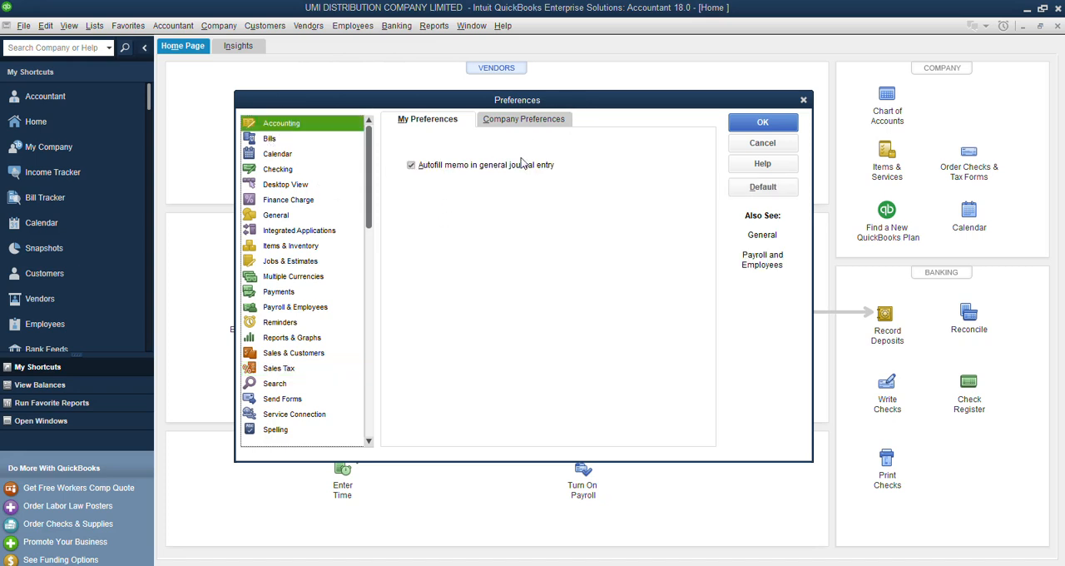
left_click(521, 119)
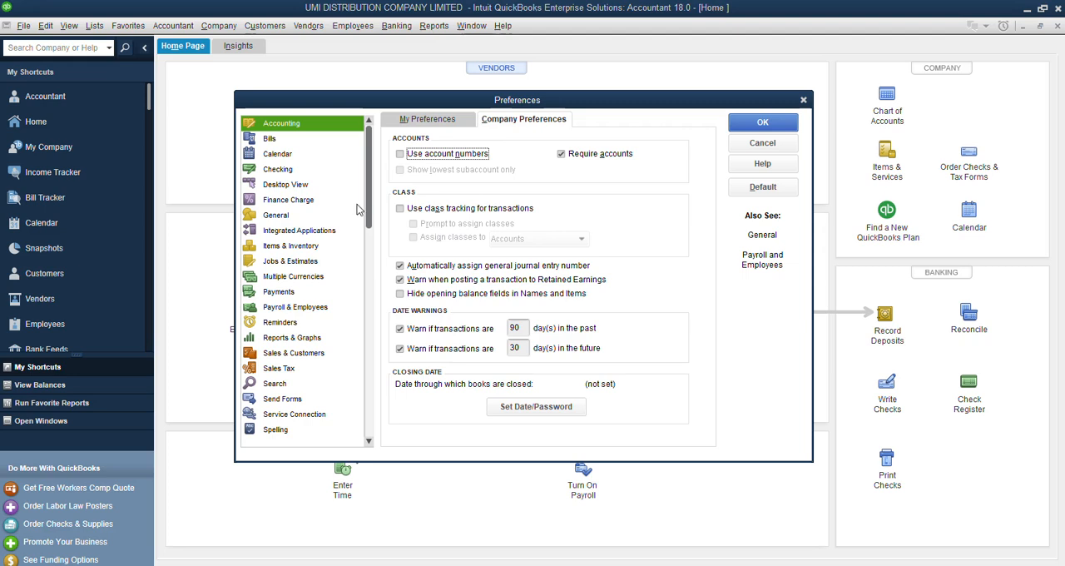
left_click(295, 367)
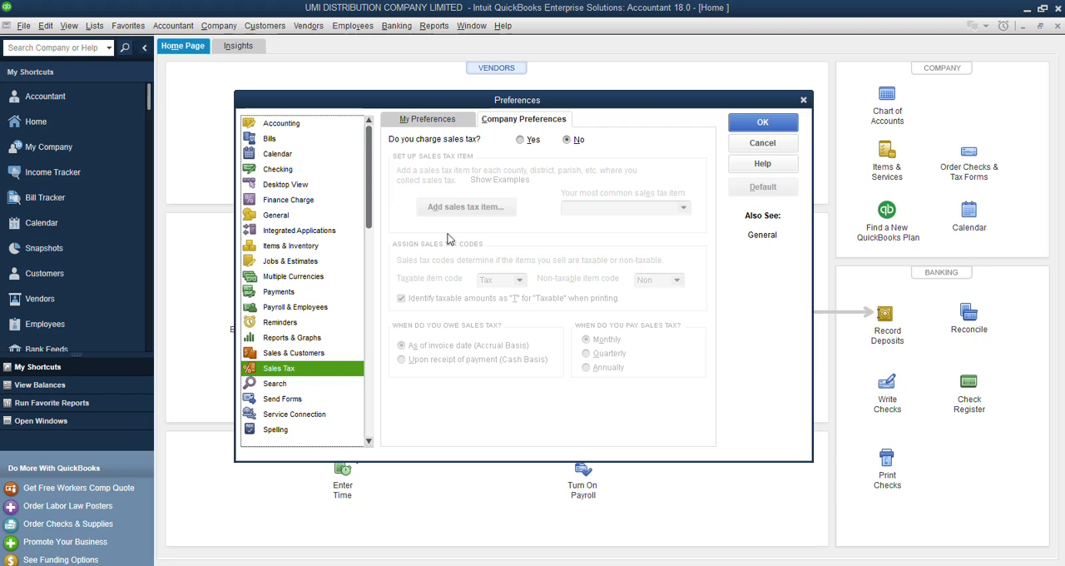
left_click(522, 141)
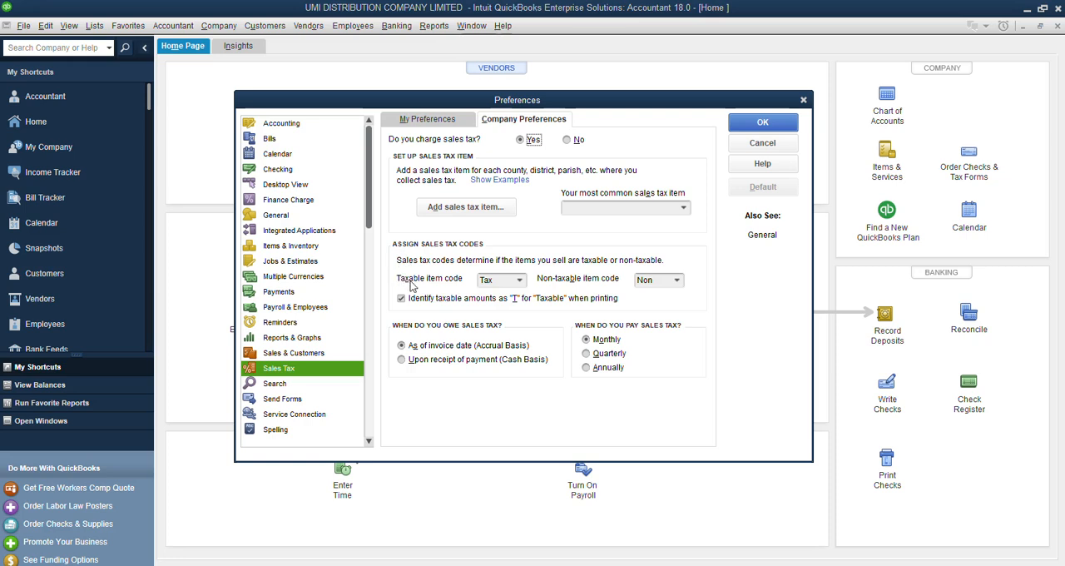
left_click(497, 283)
type("v=")
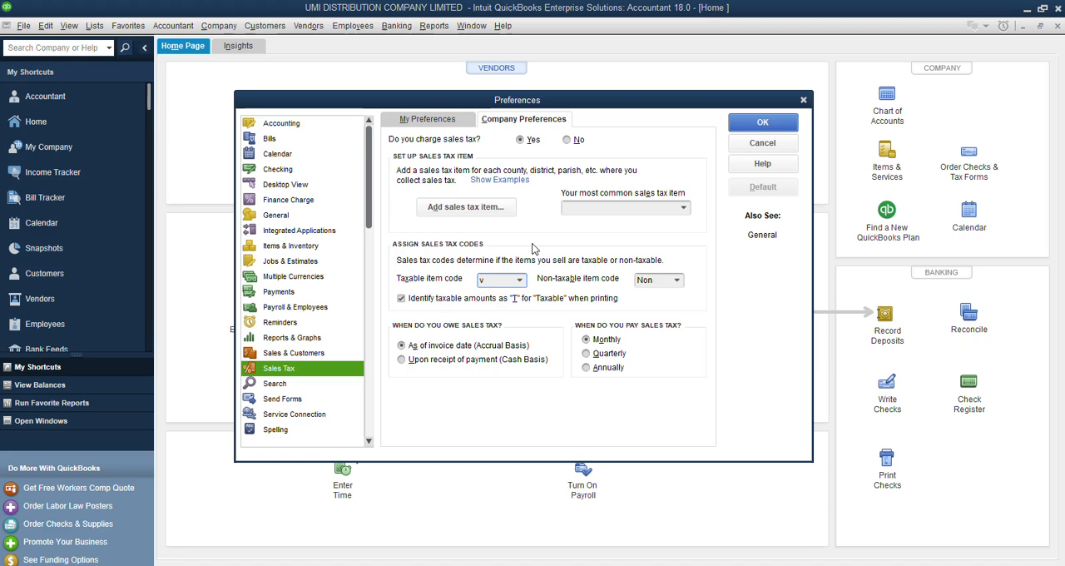
key("BackSpace")
key("BackSpace")
type("VAT")
key("Tab")
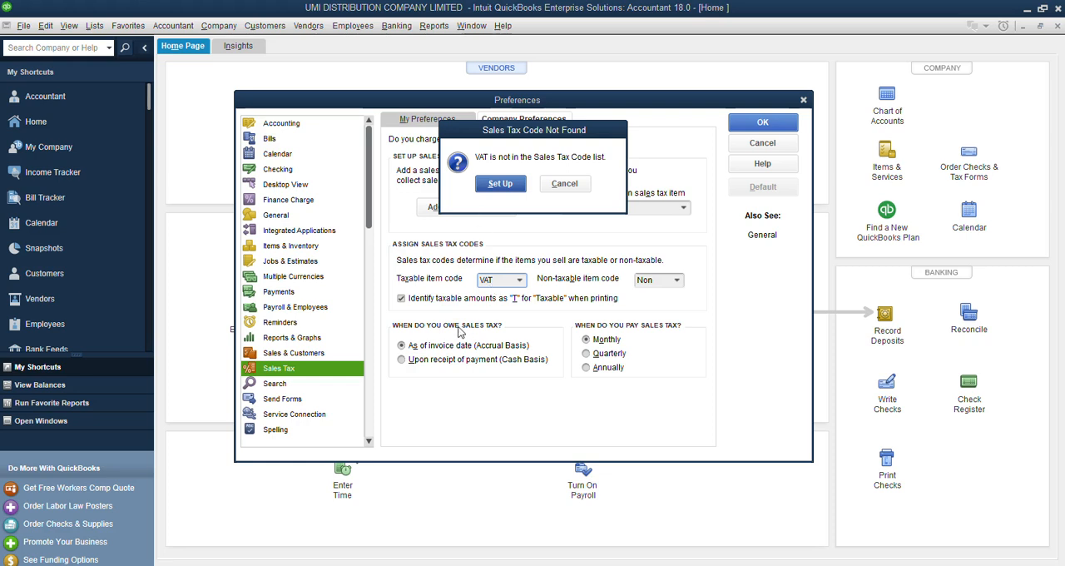
left_click(565, 183)
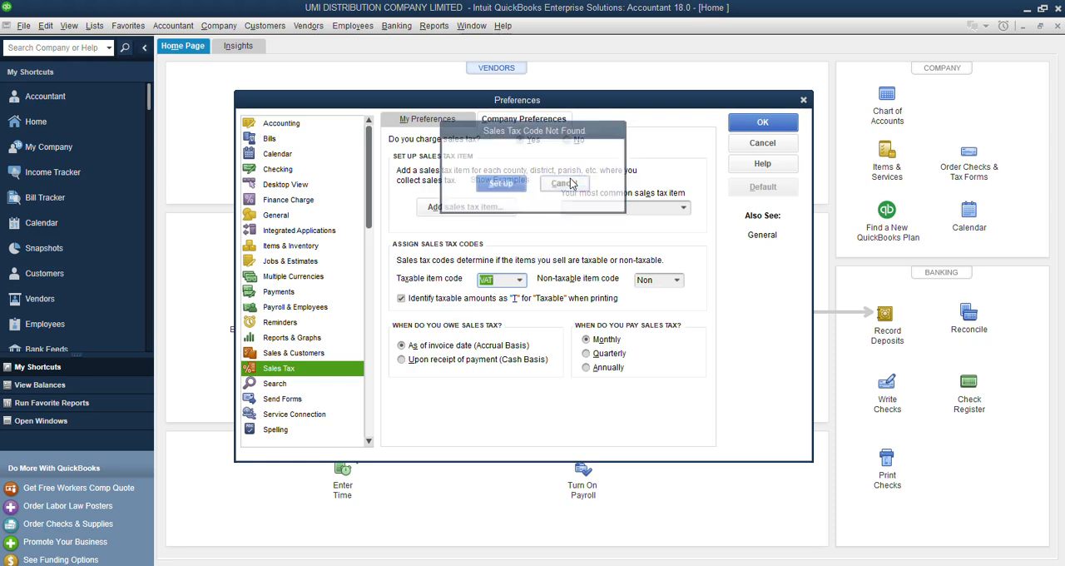
left_click(519, 280)
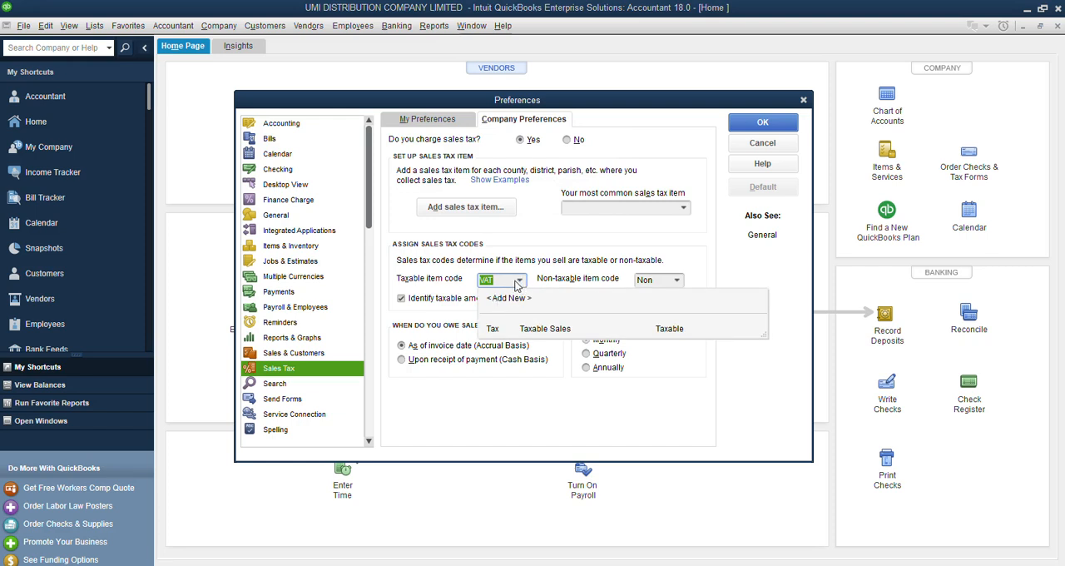
left_click(503, 300)
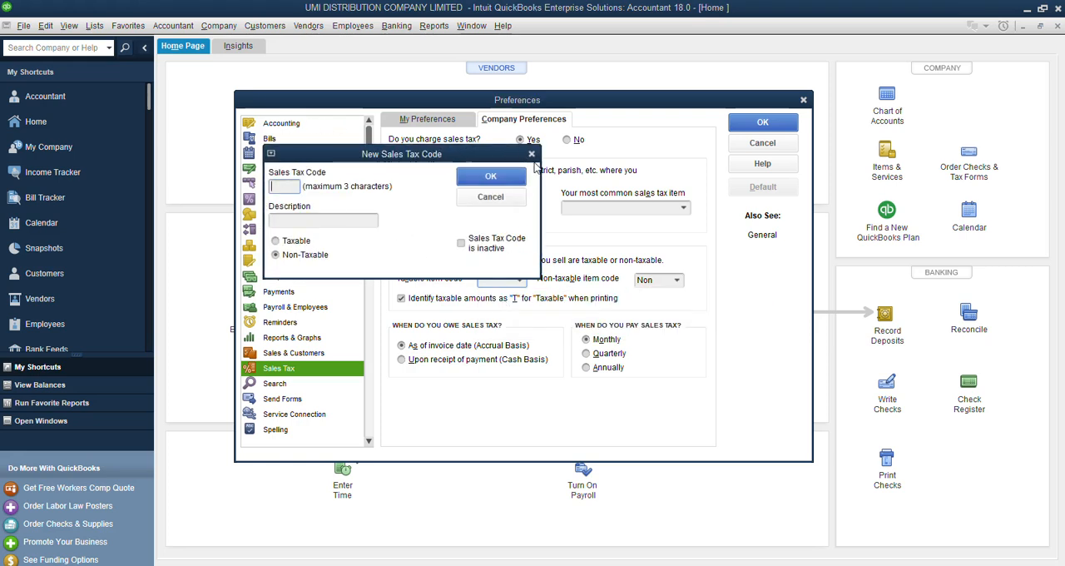
left_click(532, 154)
Enter VAT as the taxable item code and start setting it up as a new sales tax code.
left_click_drag(496, 281, 420, 265)
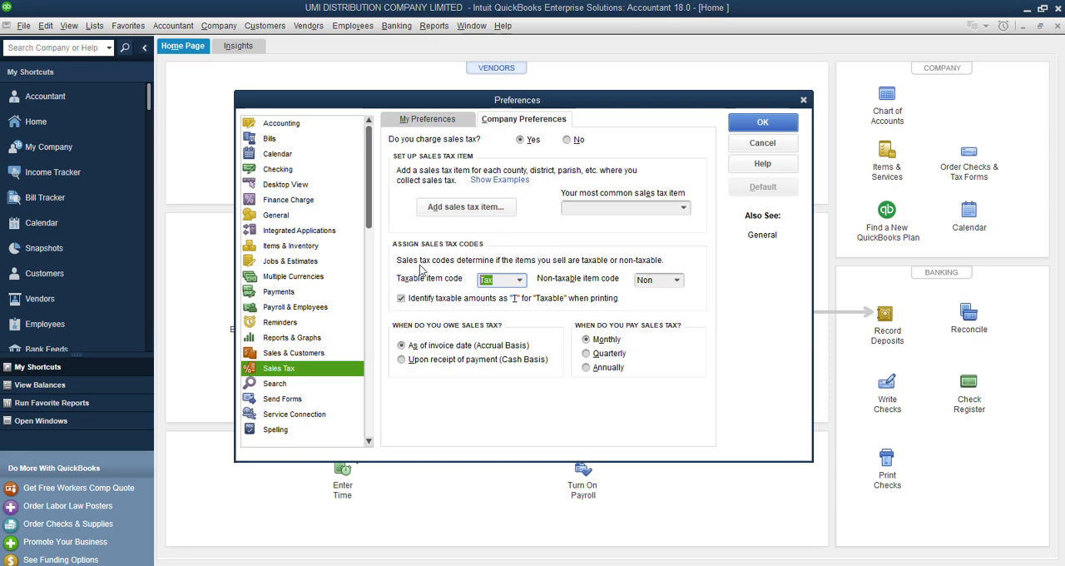
type("VAT")
key("Tab")
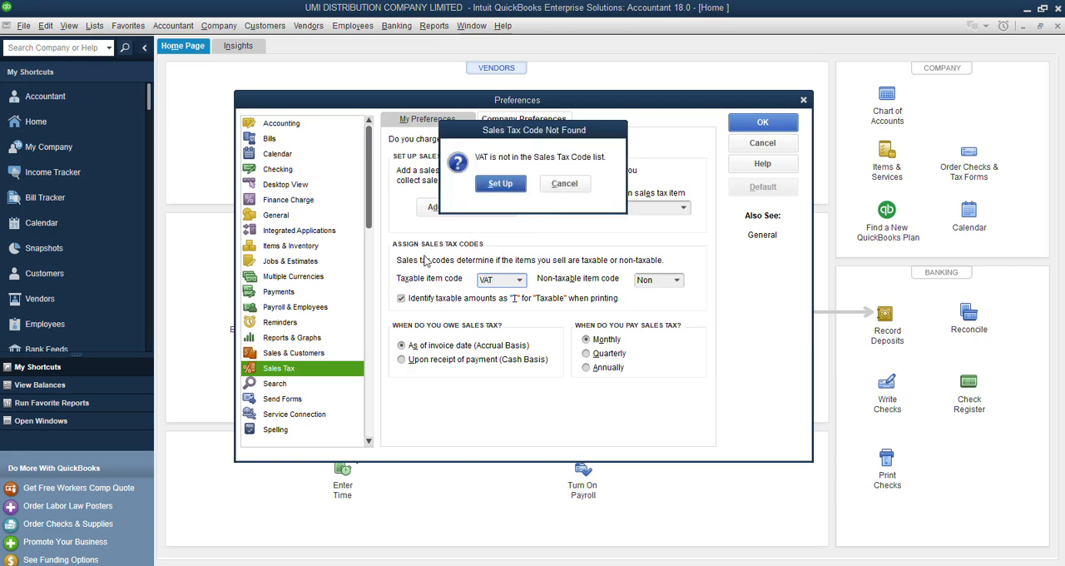
left_click(498, 184)
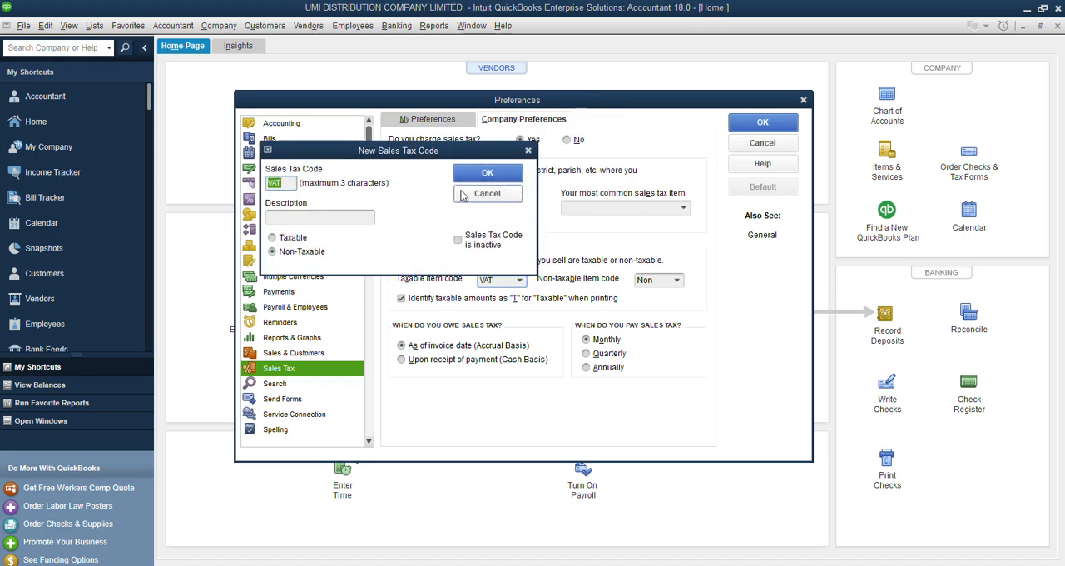
Describe the VAT code as Value Added Tax, mark it Taxable and save it.
left_click(302, 215)
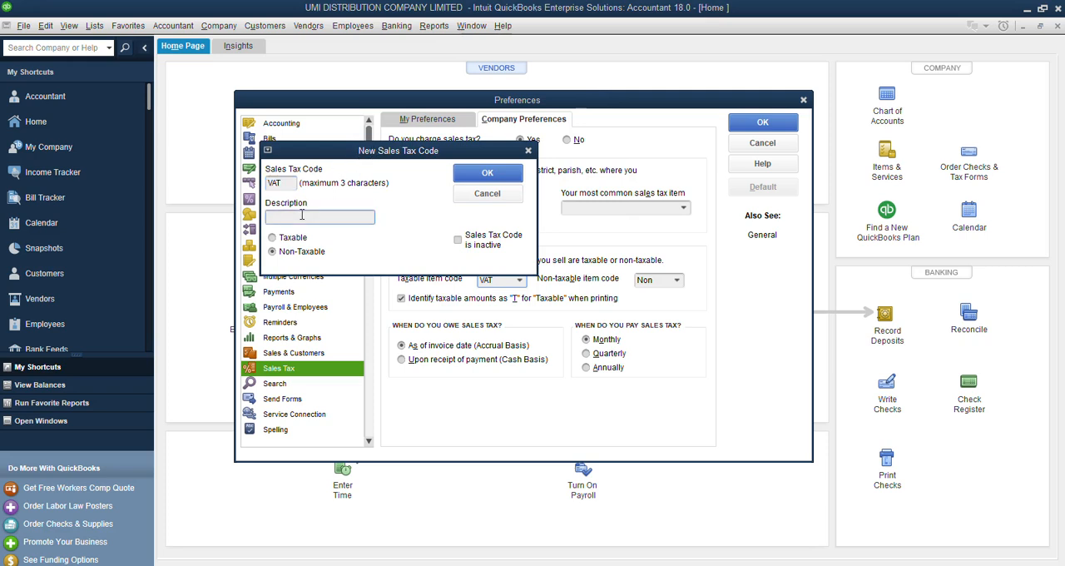
type("SALE")
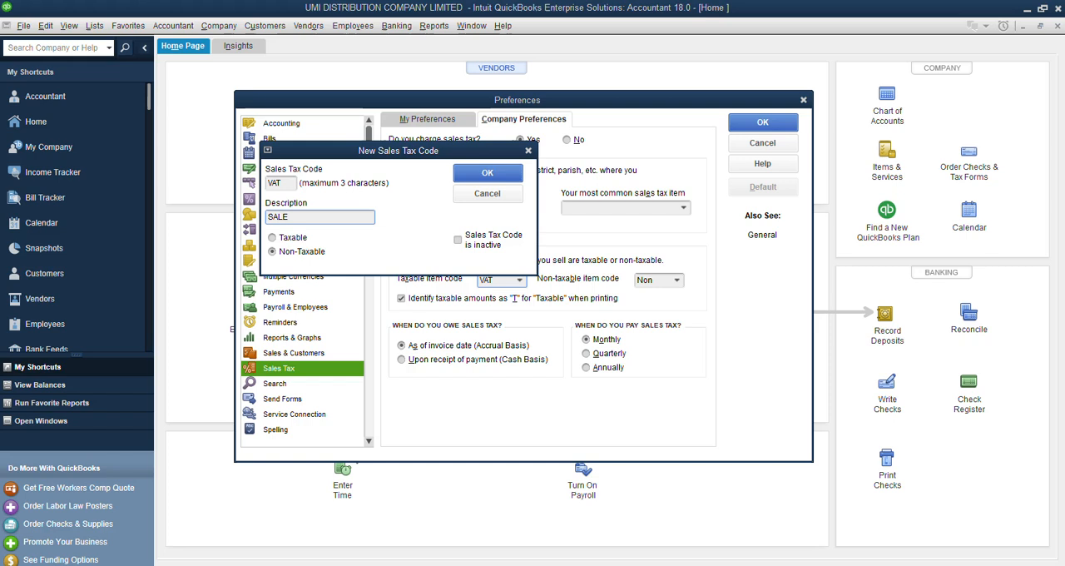
key("BackSpace")
key("BackSpace")
key("BackSpace")
key("BackSpace")
type("S")
key("BackSpace")
type("v")
key("BackSpace")
type("Value A")
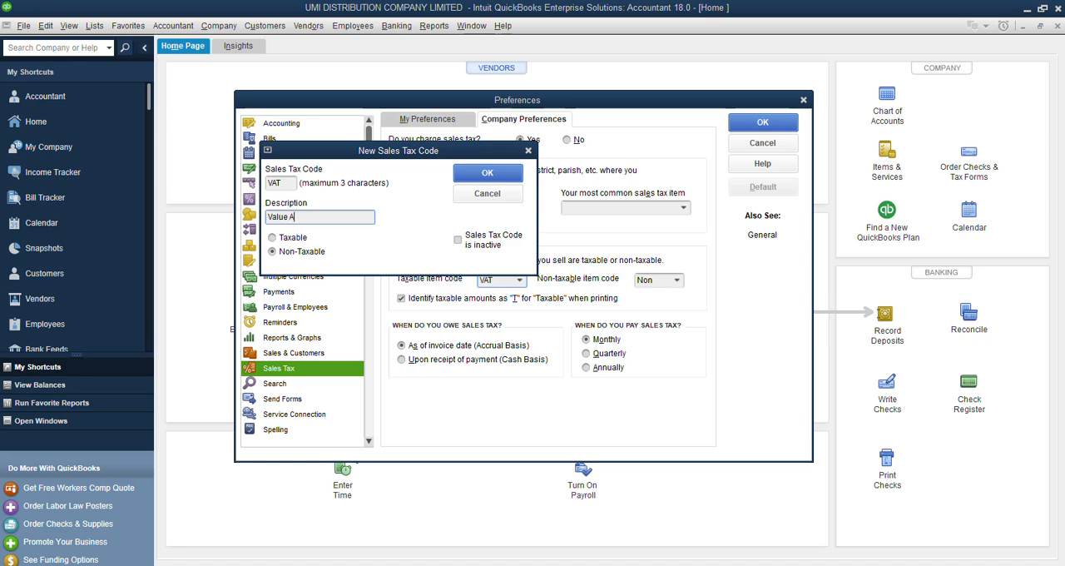
type("dded Tax")
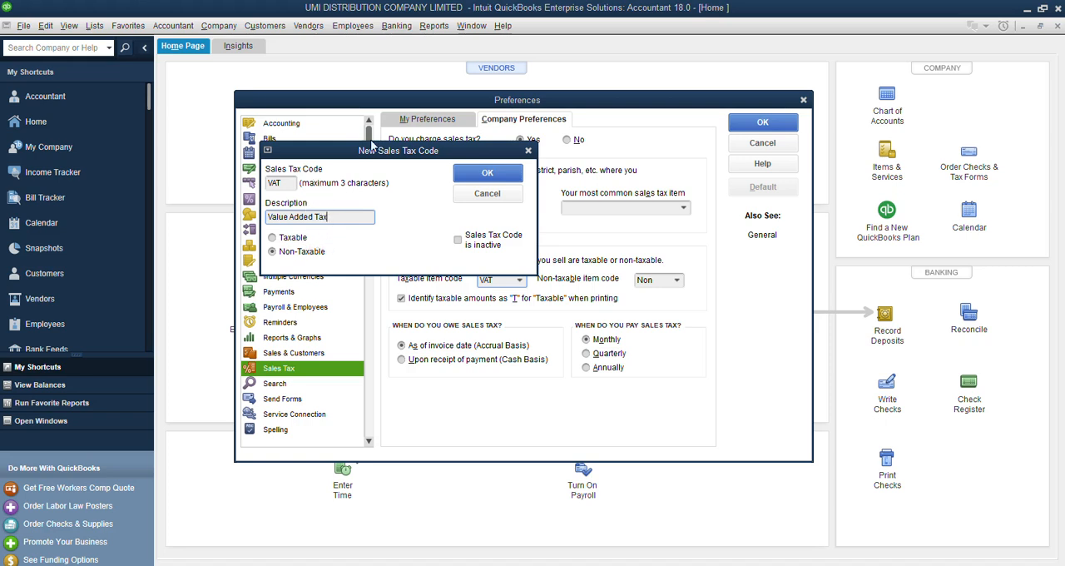
left_click_drag(371, 156, 475, 205)
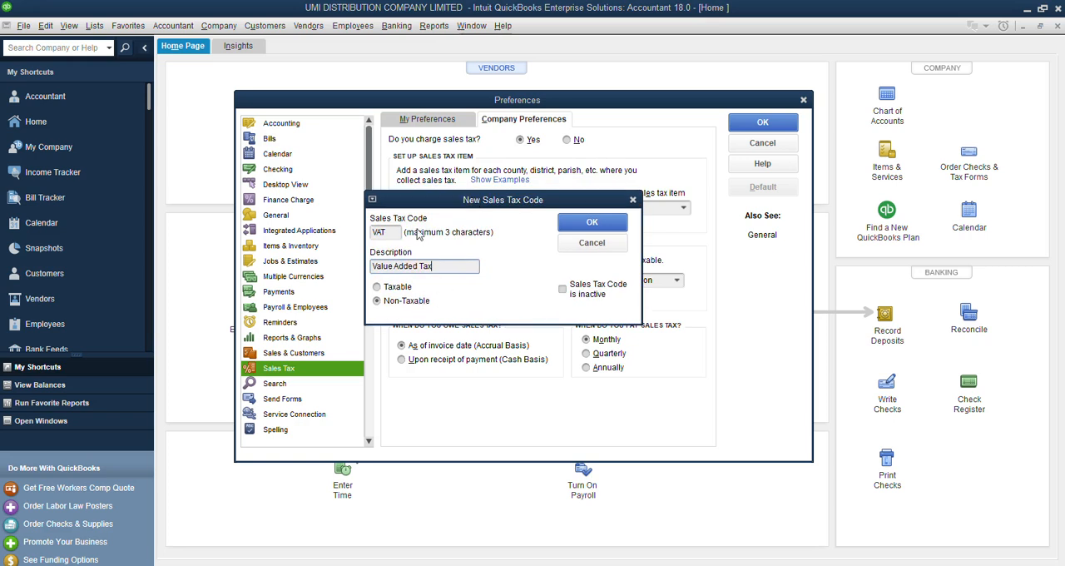
left_click(377, 287)
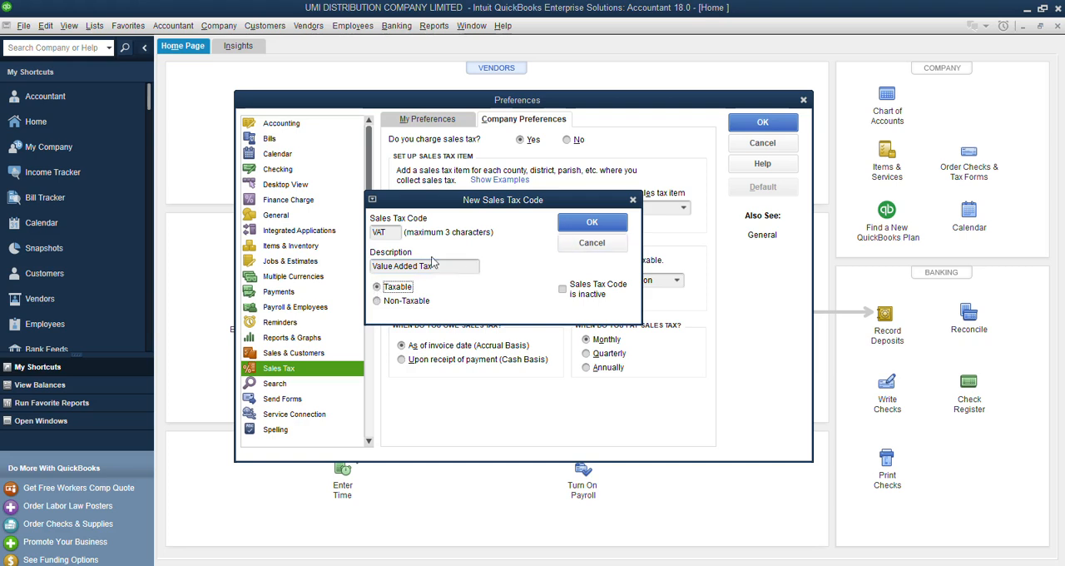
left_click(592, 225)
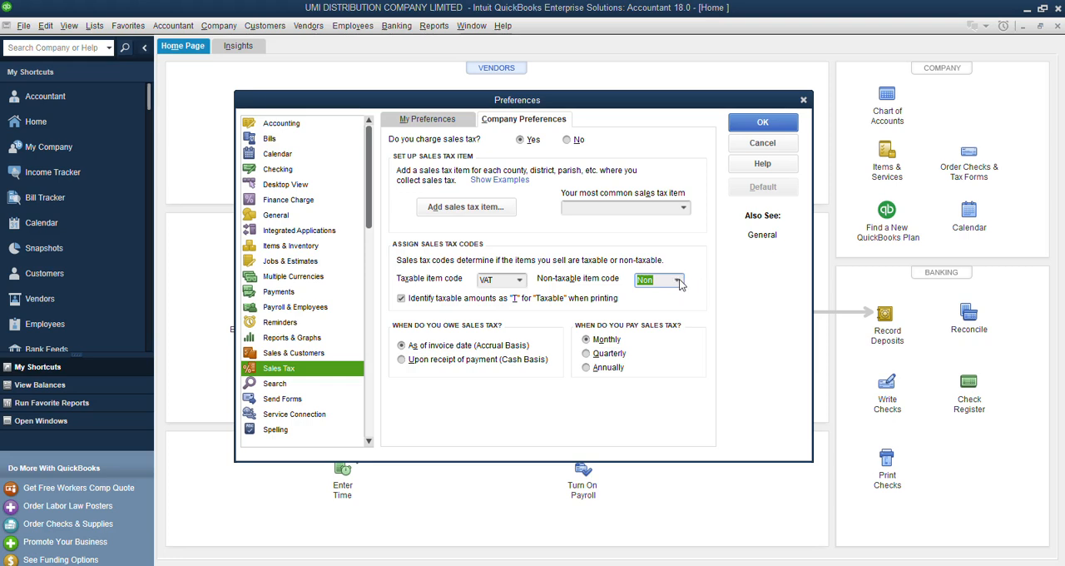
Add a new sales tax code for non-taxable items and enter Exp as the code.
left_click(679, 284)
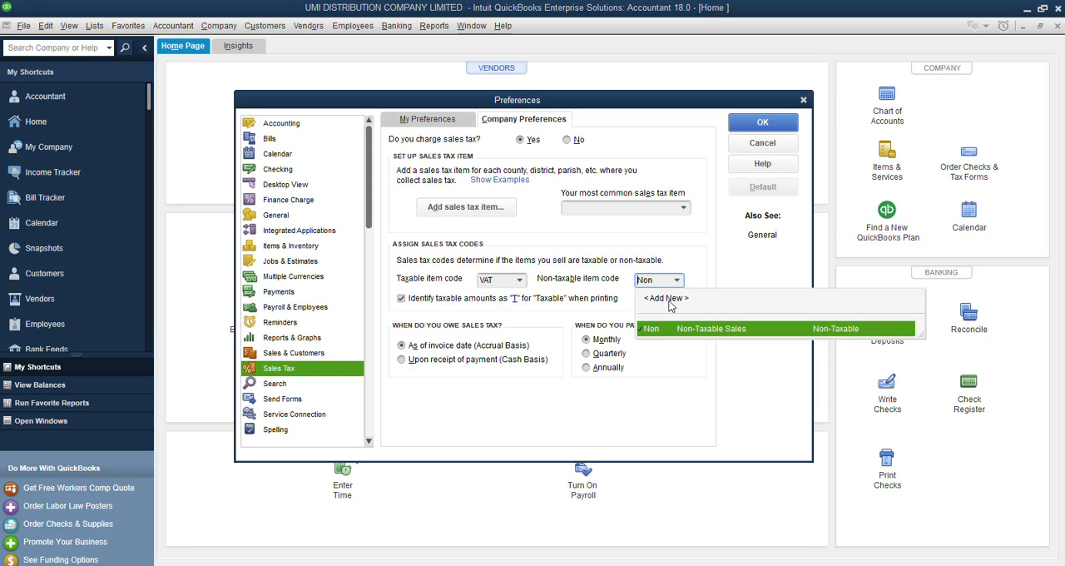
left_click(669, 300)
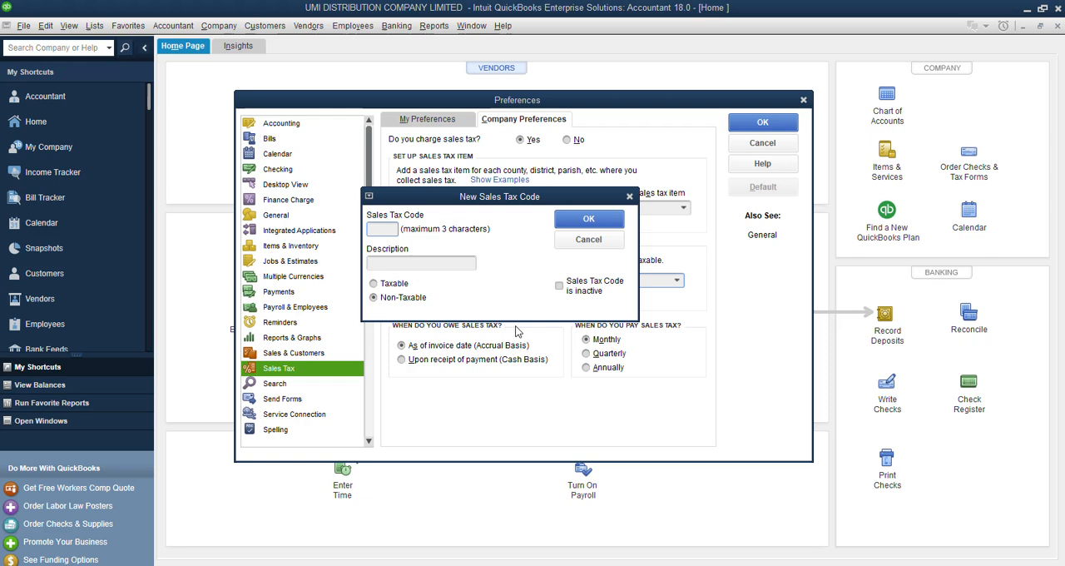
type("n")
key("BackSpace")
type("NON")
key("BackSpace")
key("BackSpace")
key("BackSpace")
type("EXE")
key("BackSpace")
key("BackSpace")
type("e")
key("BackSpace")
type("x")
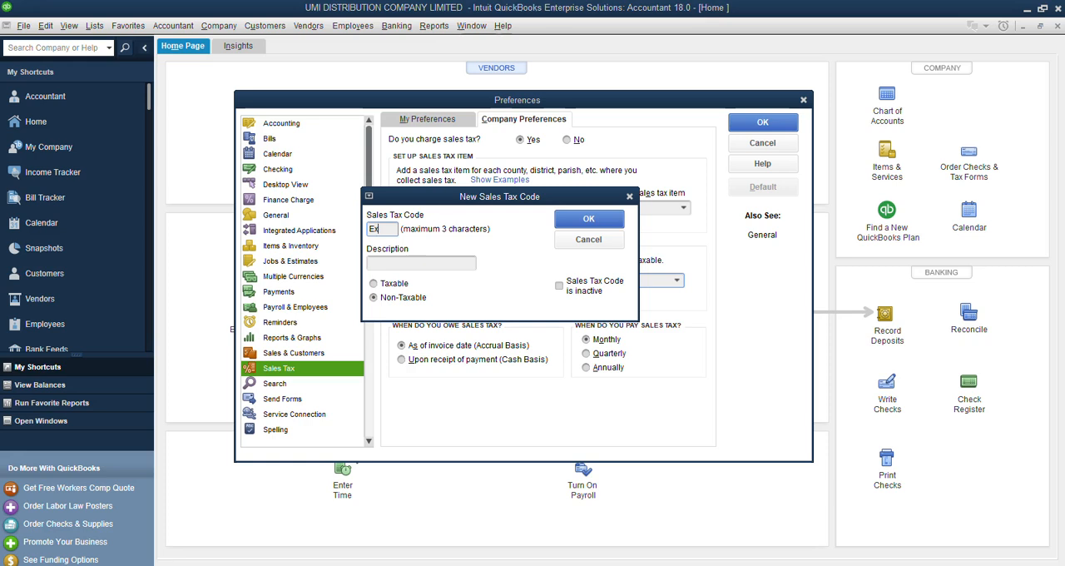
type("ep")
key("BackSpace")
key("BackSpace")
type("p")
Give the Exp code the description VAT EXEMPTED ITEM and save it as Non-Taxable.
left_click(415, 264)
type("Value")
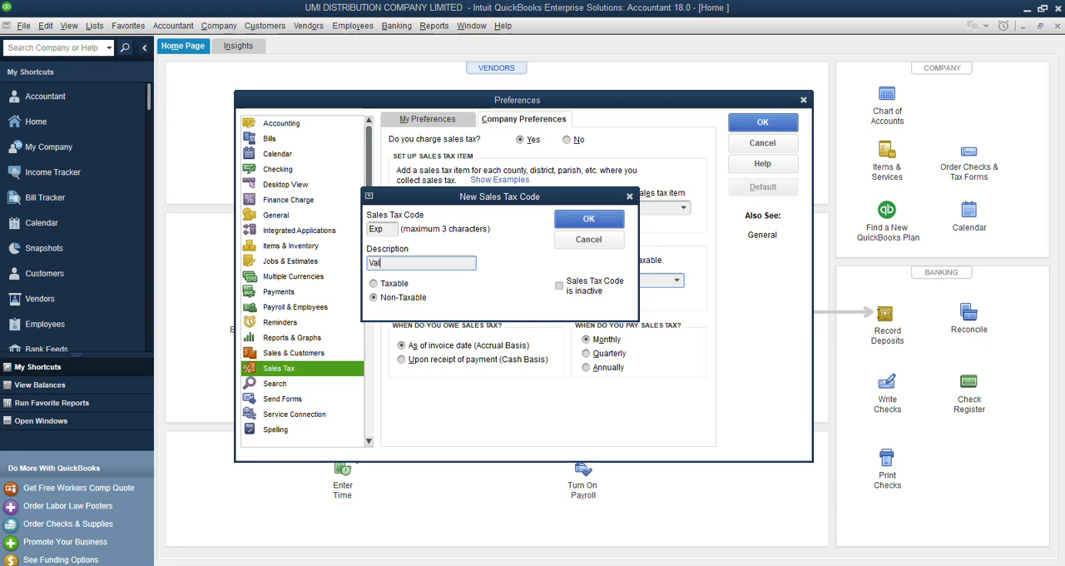
key("BackSpace")
key("BackSpace")
key("BackSpace")
key("BackSpace")
type("AT EXE")
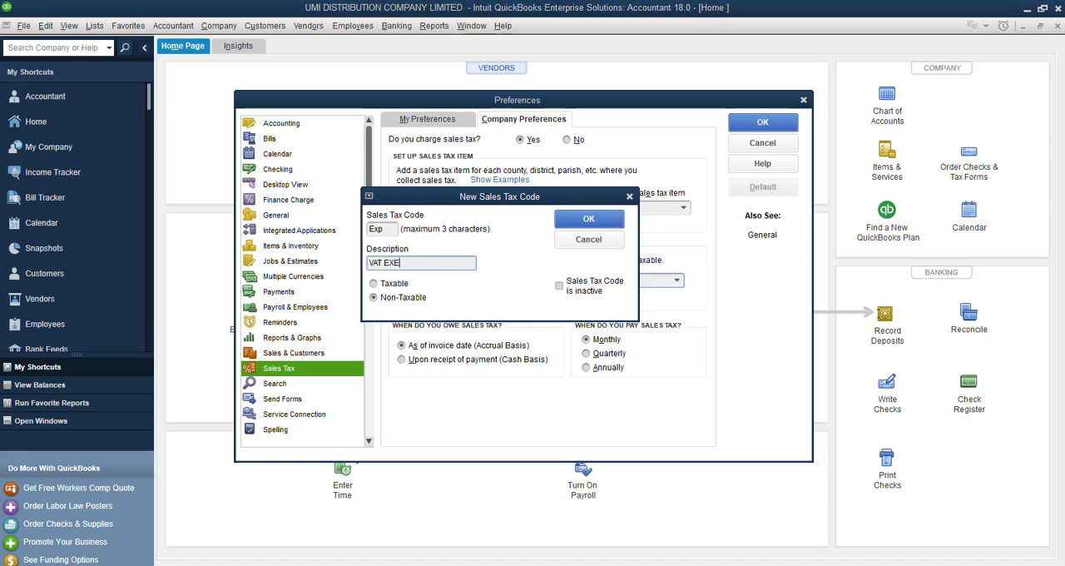
type("MPTED ITEN")
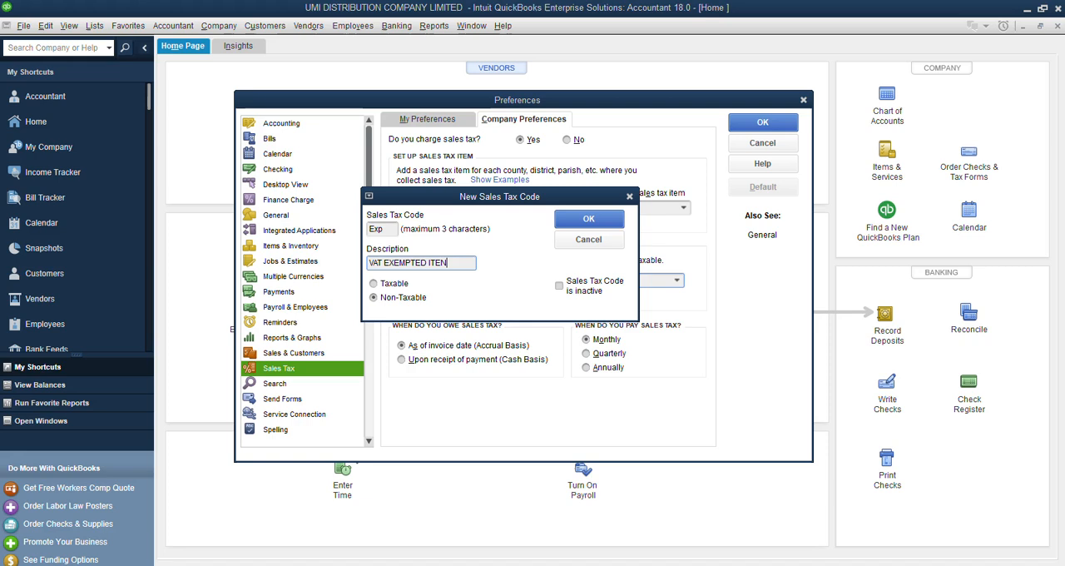
key("BackSpace")
type("M")
left_click(605, 221)
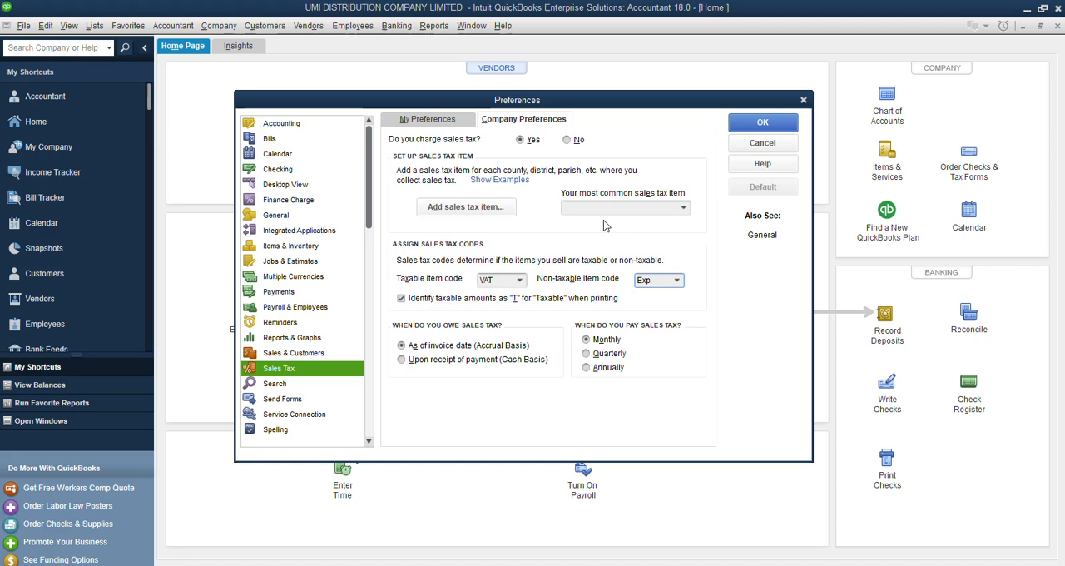
Set the non-taxable item code to Non (Non-Taxable Sales).
left_click(677, 280)
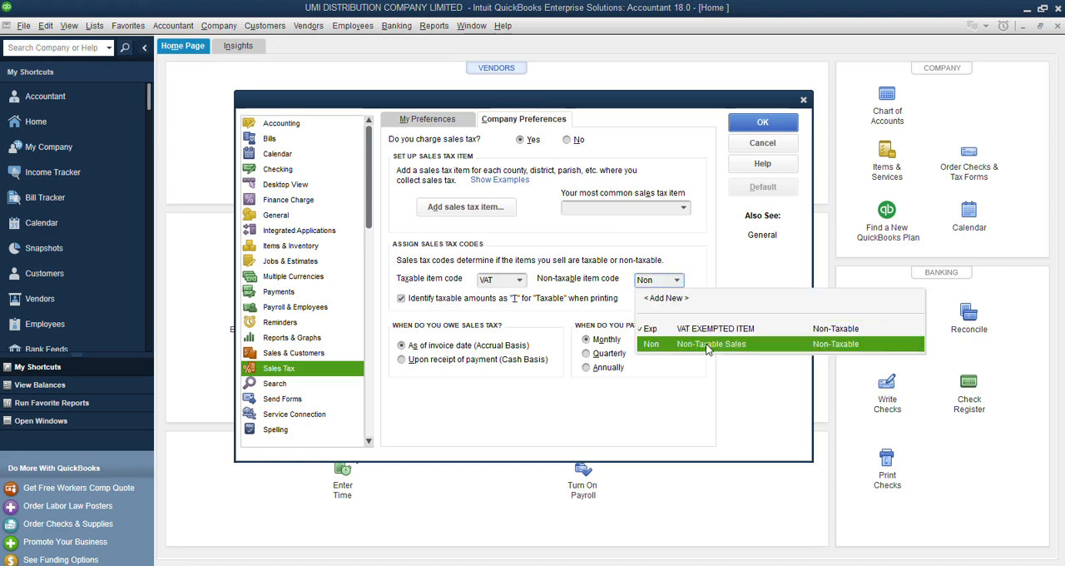
left_click(709, 344)
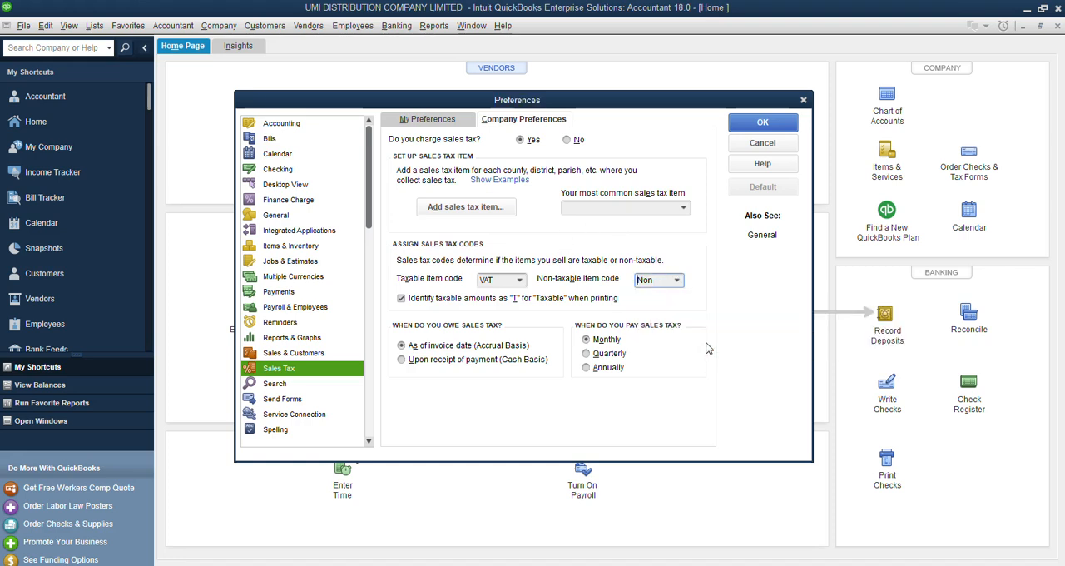
left_click(678, 282)
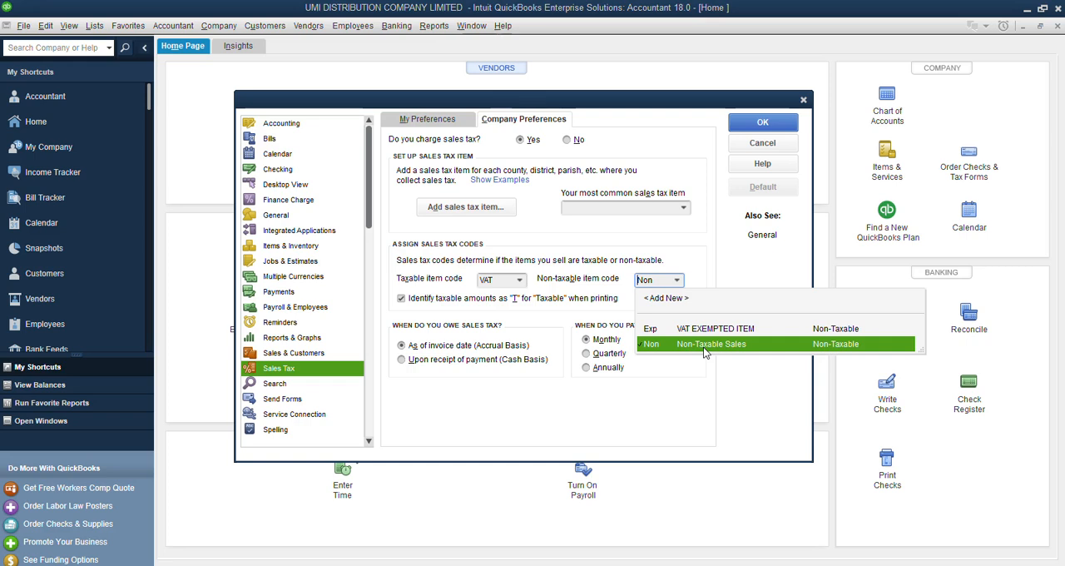
left_click(703, 347)
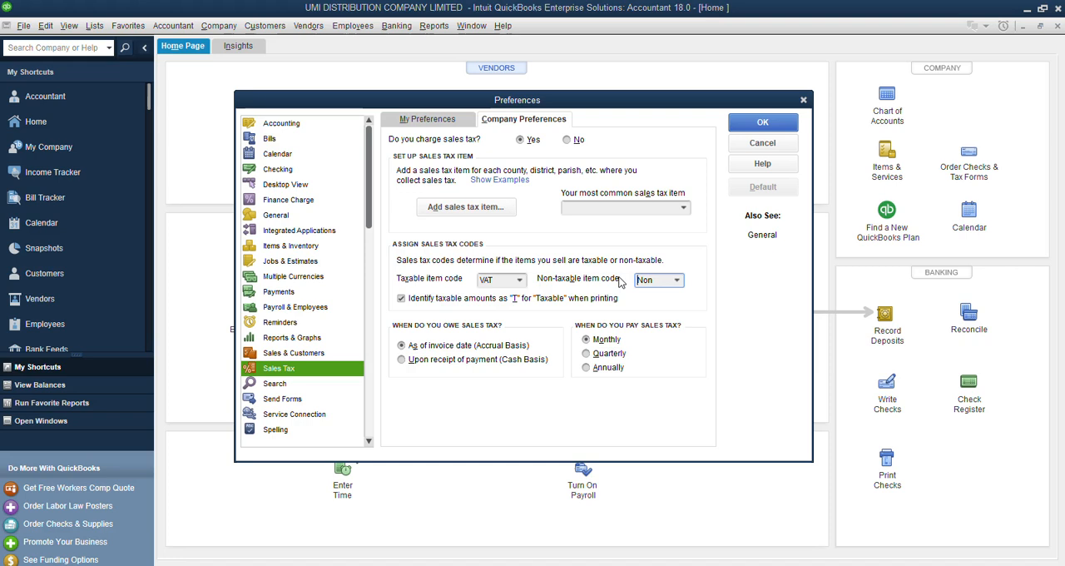
Add a new sales tax item of type Sales Tax Item and name it Value Added Tax.
left_click(469, 208)
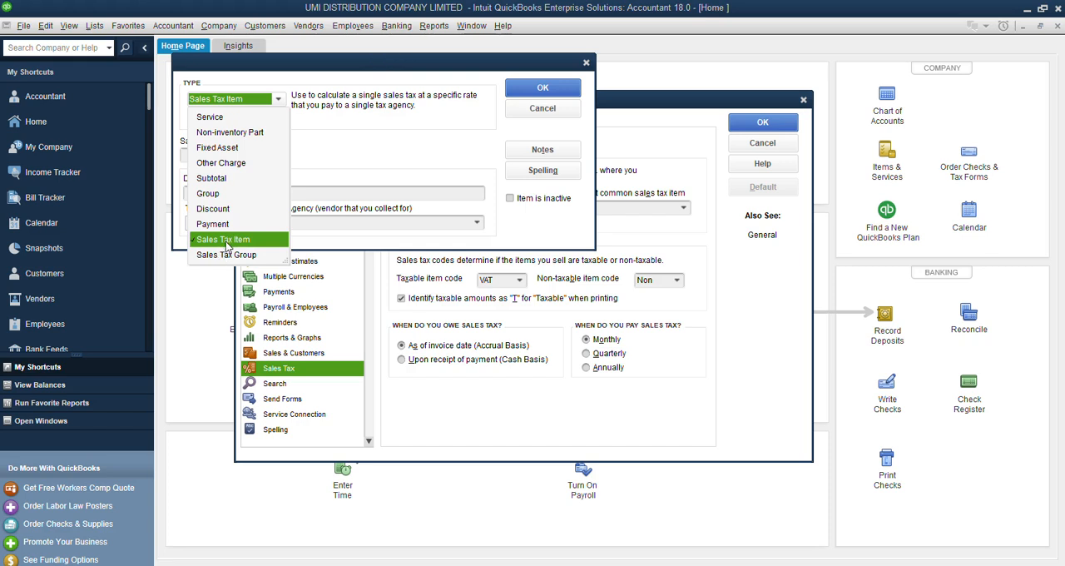
left_click(226, 241)
left_click(231, 159)
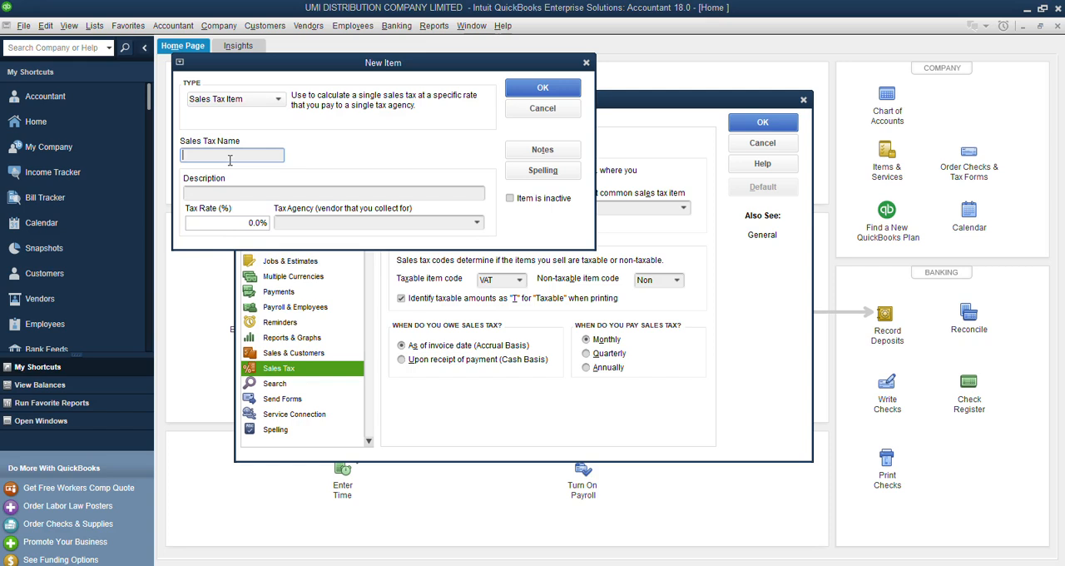
type("vA")
key("BackSpace")
key("BackSpace")
type("Va")
type("lue")
type(" Added")
type(" A")
type("t")
key("BackSpace")
key("BackSpace")
type("Tax")
key("Tab")
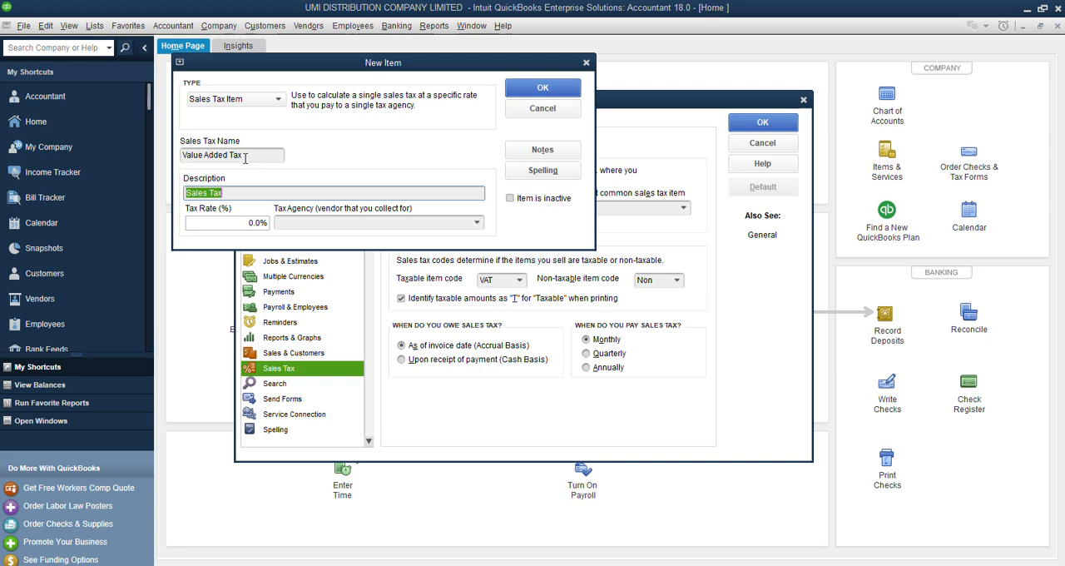
Set the tax rate of the Value Added Tax item to 7.5%.
left_click(221, 223)
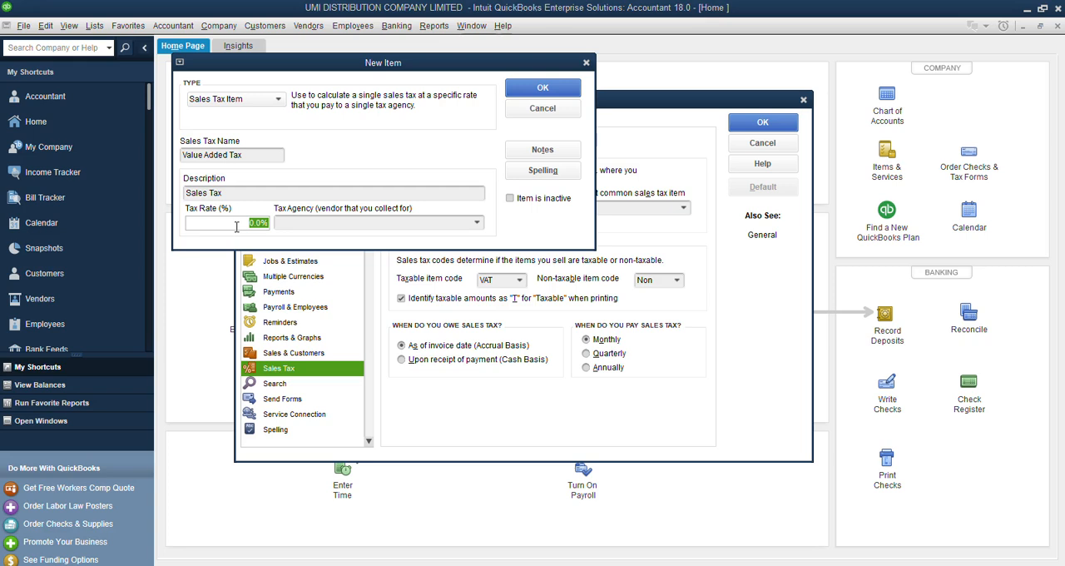
type("7.5")
key("Tab")
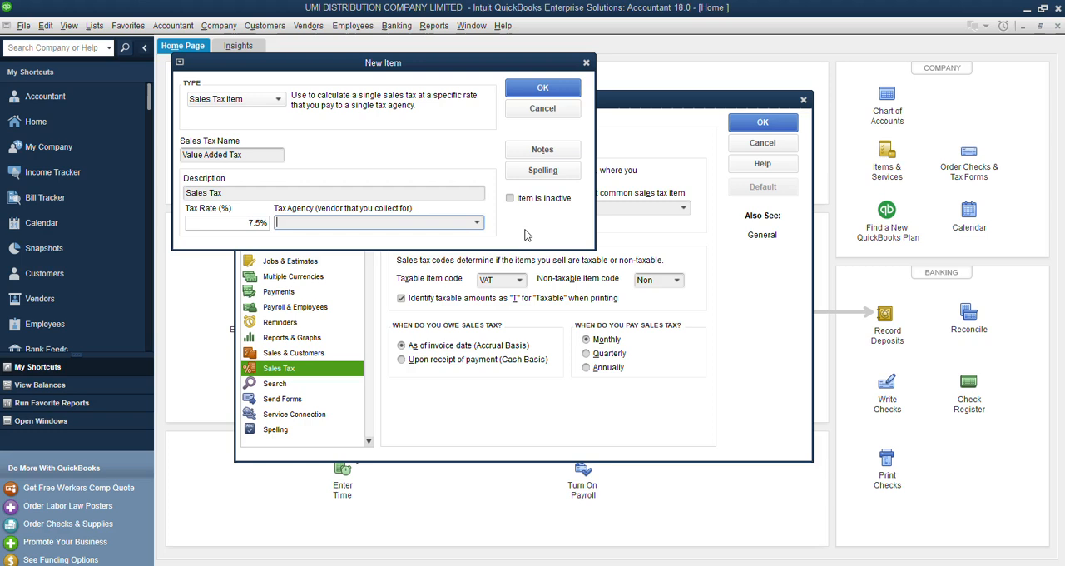
Add a new vendor as the item's tax agency and name it NIGERIAN REVENUE SERVICE.
left_click(478, 223)
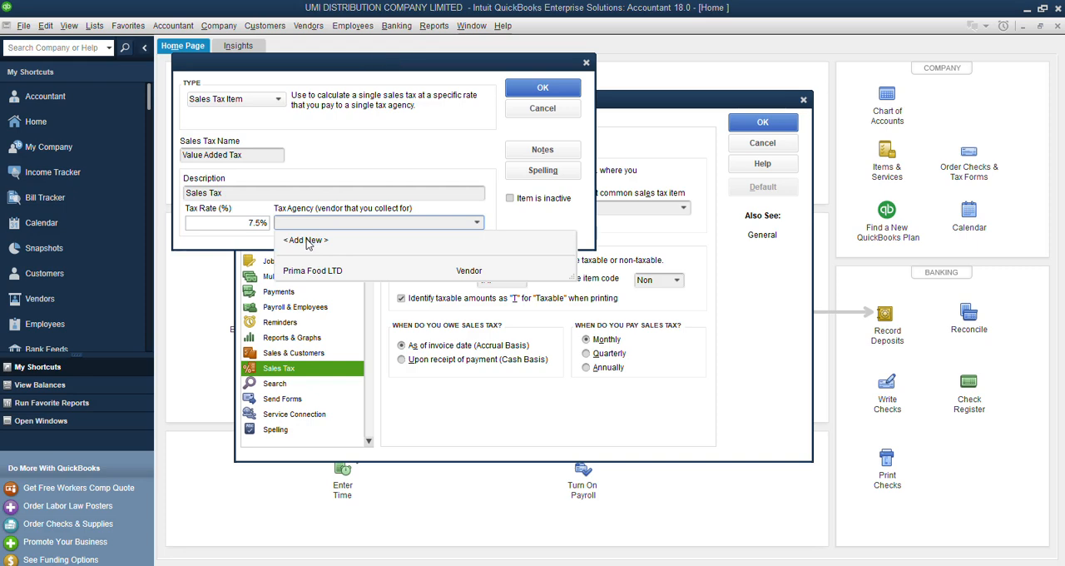
left_click(308, 244)
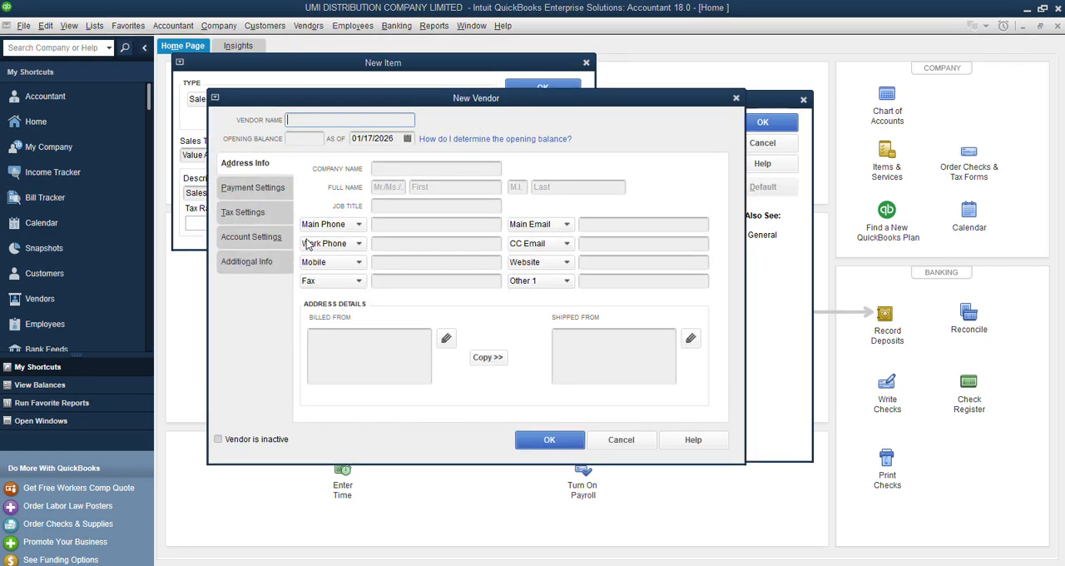
type("NI")
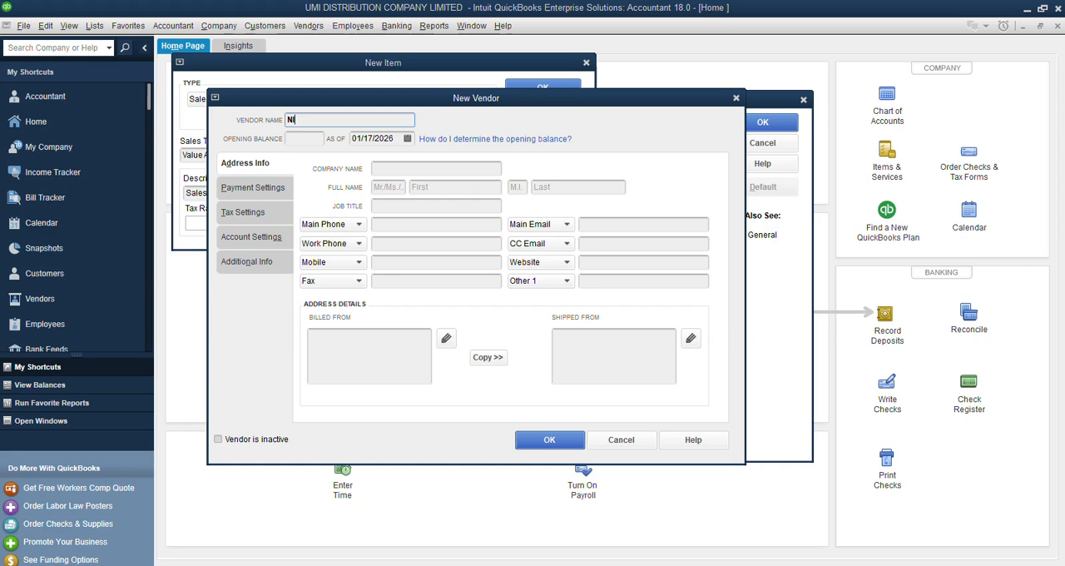
type("GERIAN RE")
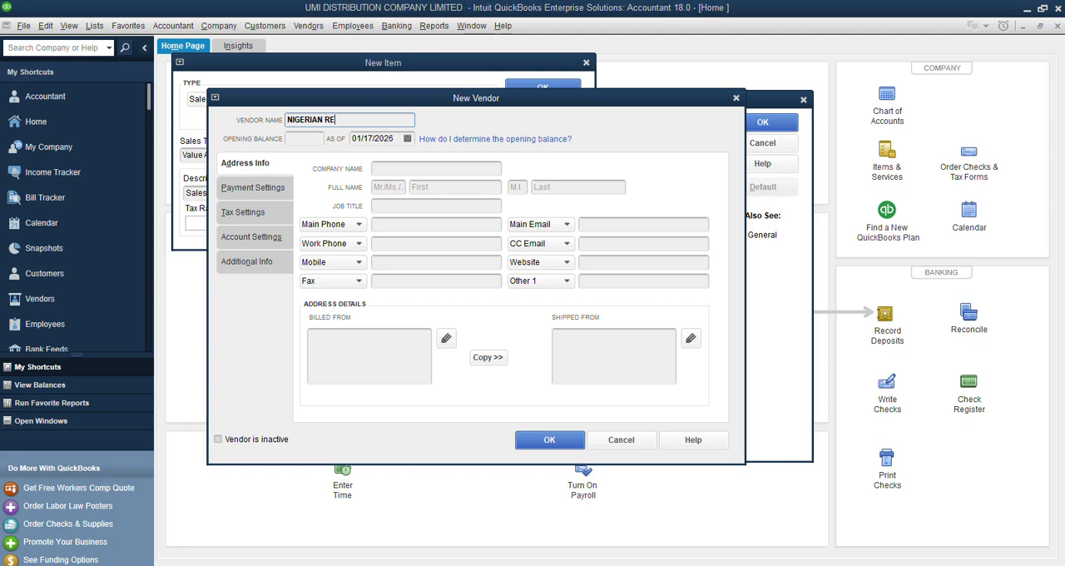
type("VENUE SERVICE")
Copy the vendor name NIGERIAN REVENUE SERVICE into the company name, leave the opening balance empty and save the vendor.
left_click_drag(406, 119, 254, 101)
key("ctrl+c")
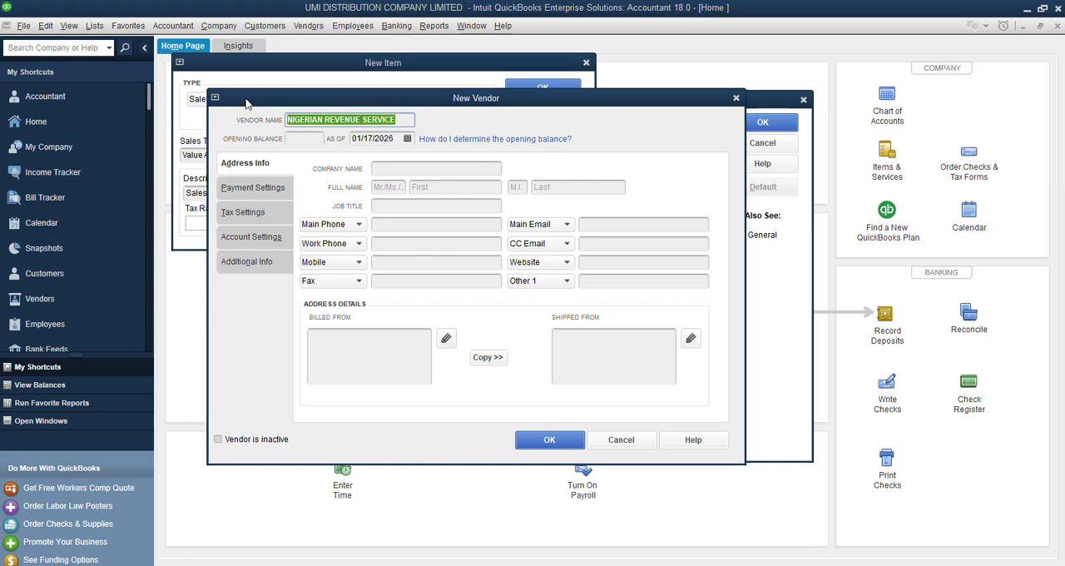
left_click(394, 167)
key("ctrl+v")
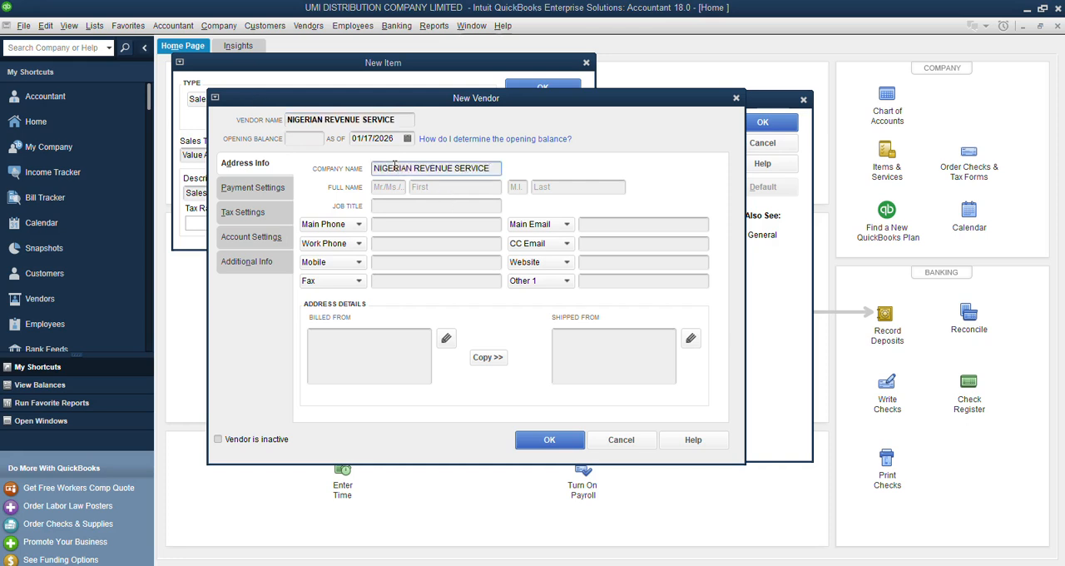
key("Tab")
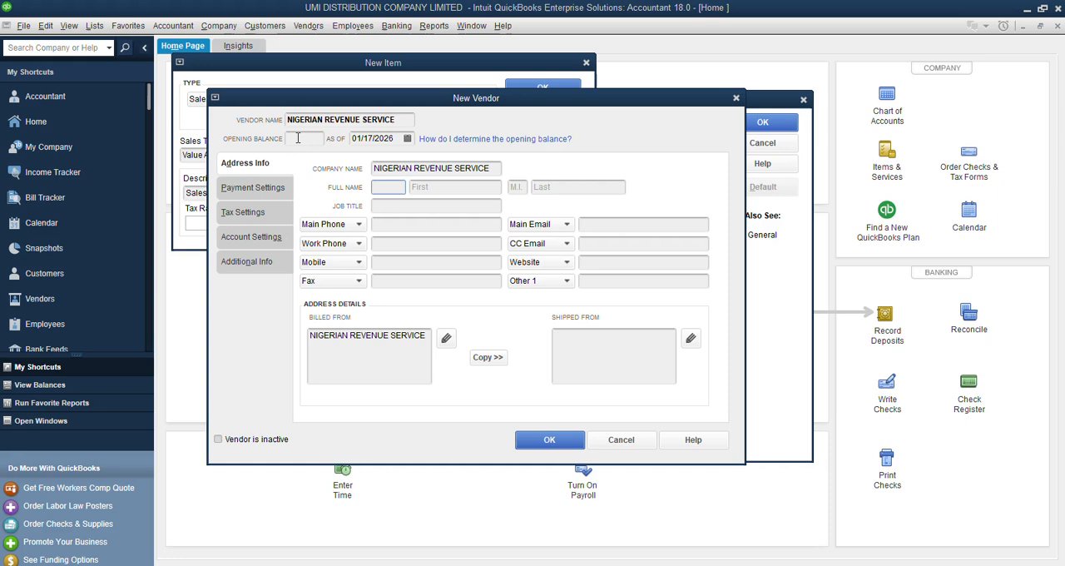
left_click(297, 139)
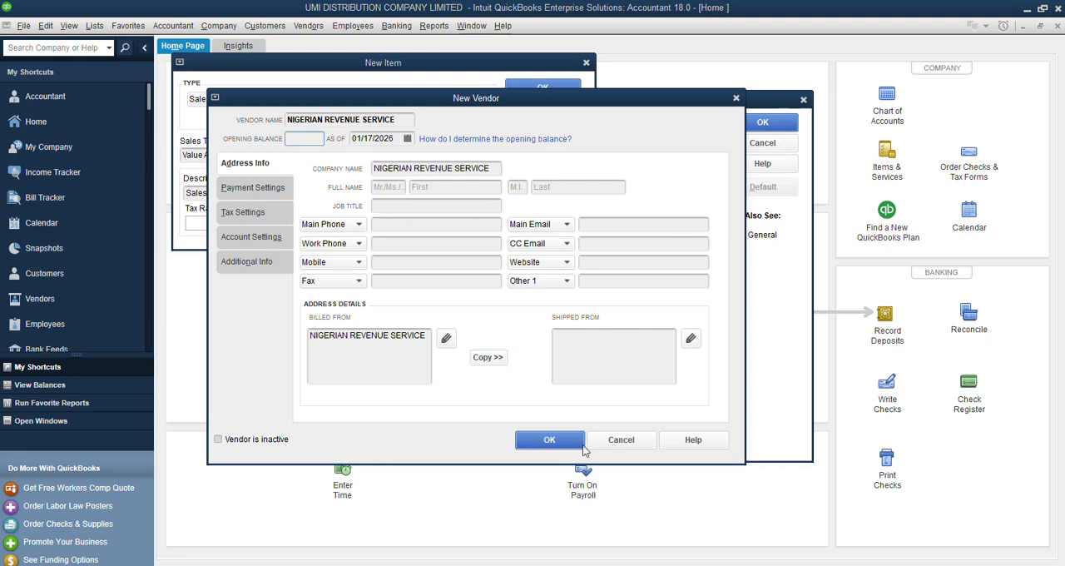
left_click(550, 441)
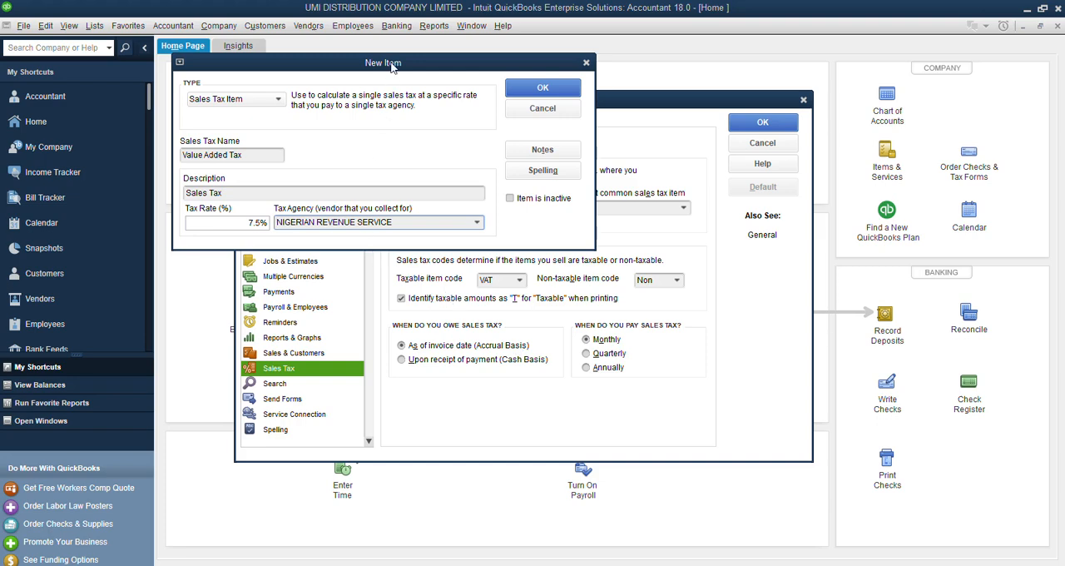
Save the Value Added Tax item and choose it as the most common sales tax item.
left_click_drag(391, 66, 573, 183)
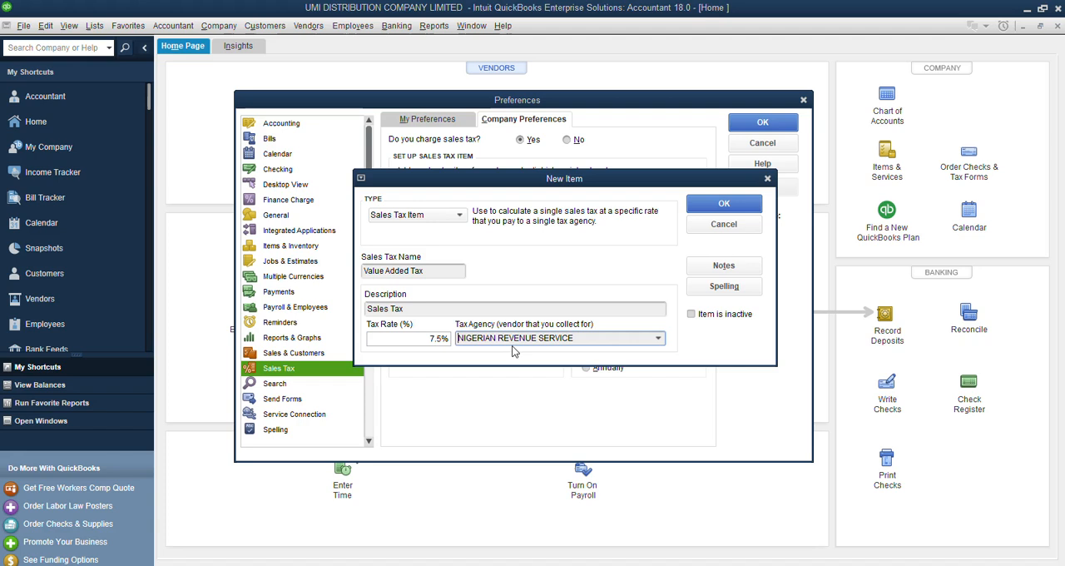
left_click(430, 338)
left_click(724, 205)
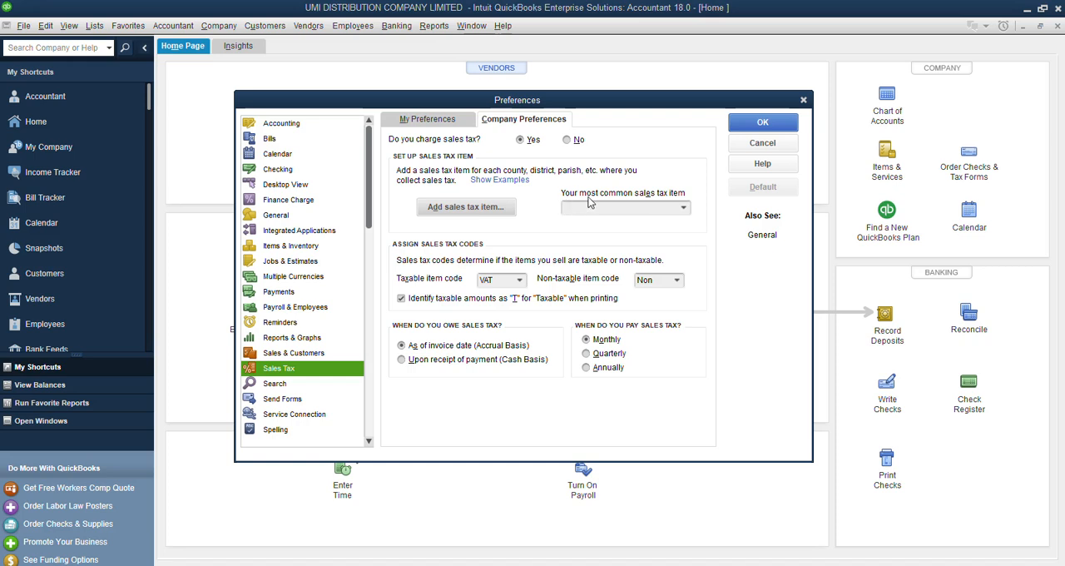
left_click(683, 210)
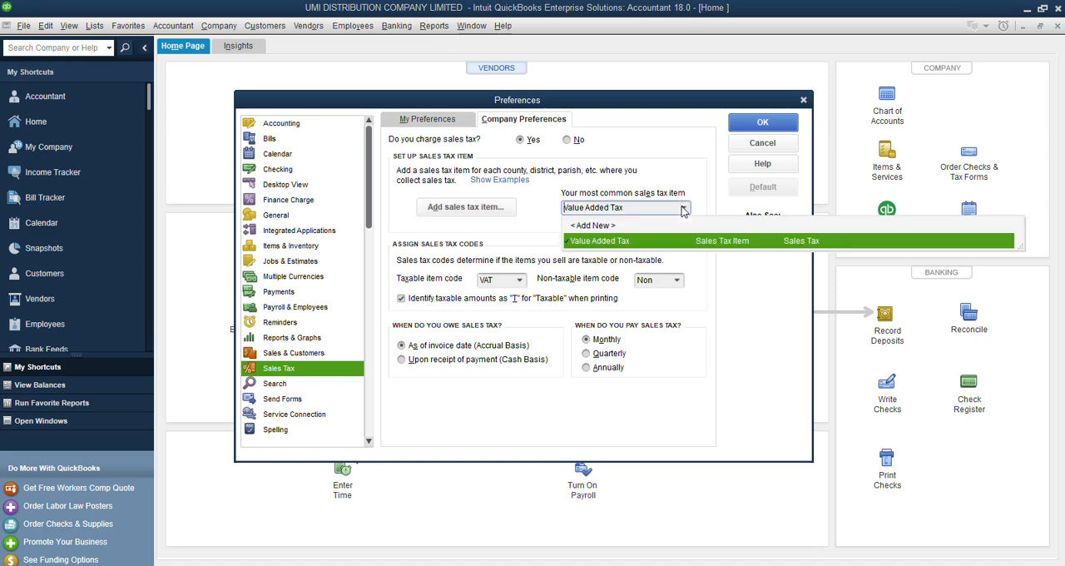
left_click(611, 243)
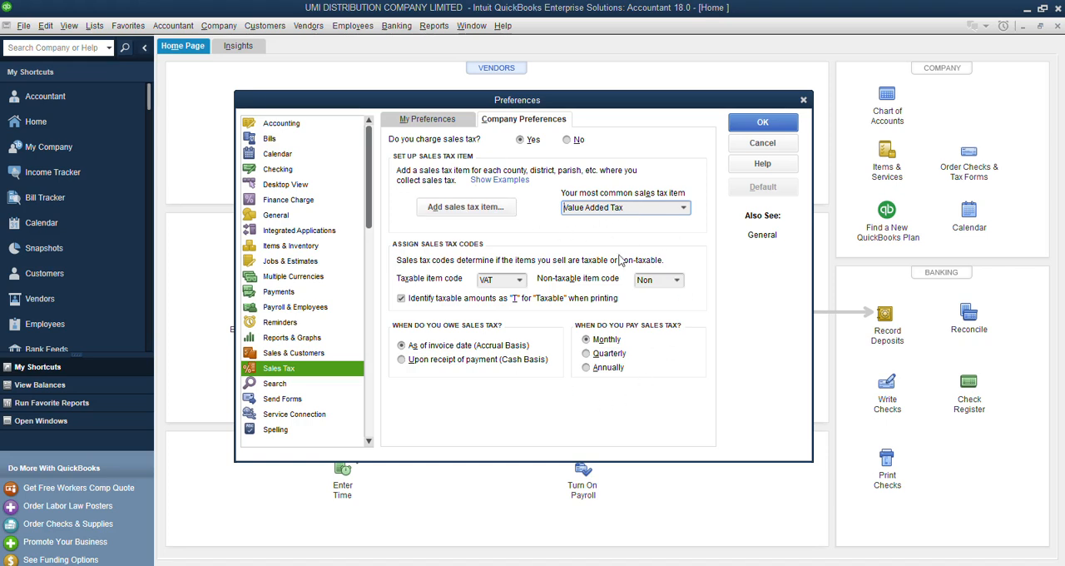
Apply the sales tax preferences, making all existing customers and all existing non-inventory and inventory parts taxable.
left_click(776, 125)
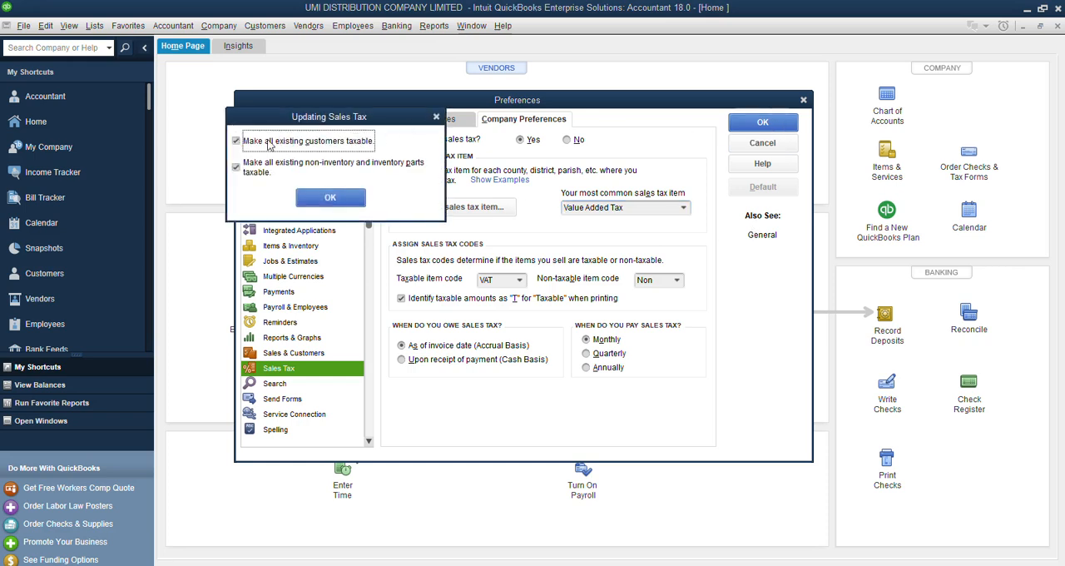
left_click_drag(314, 122, 533, 207)
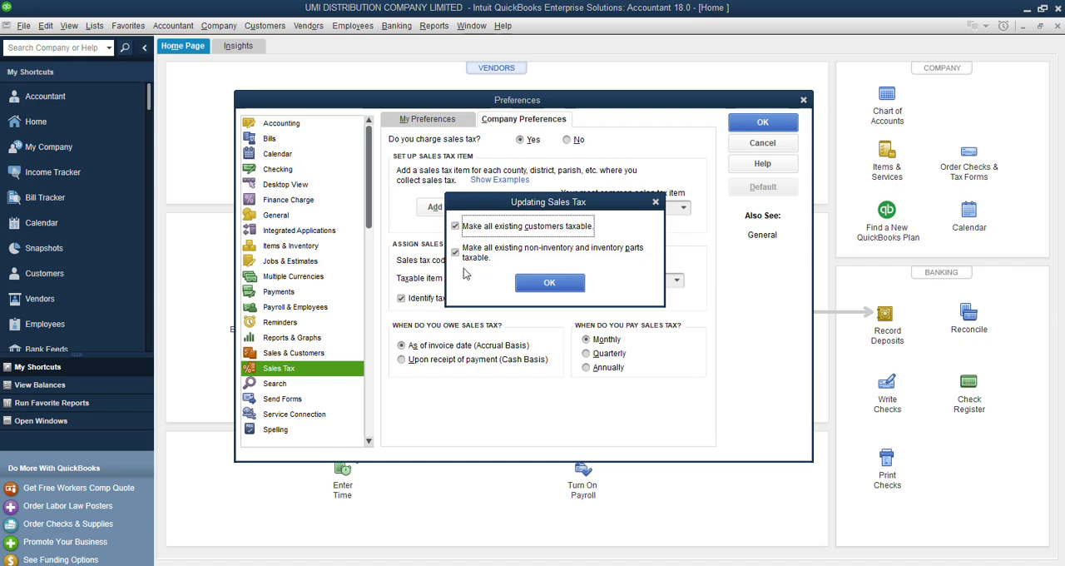
left_click(457, 229)
left_click(457, 251)
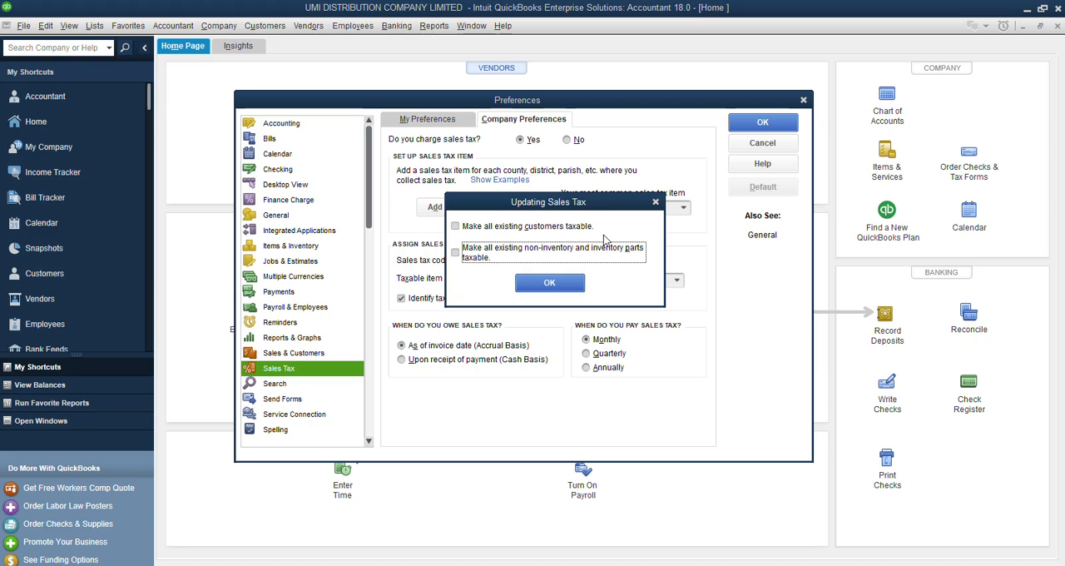
left_click(456, 226)
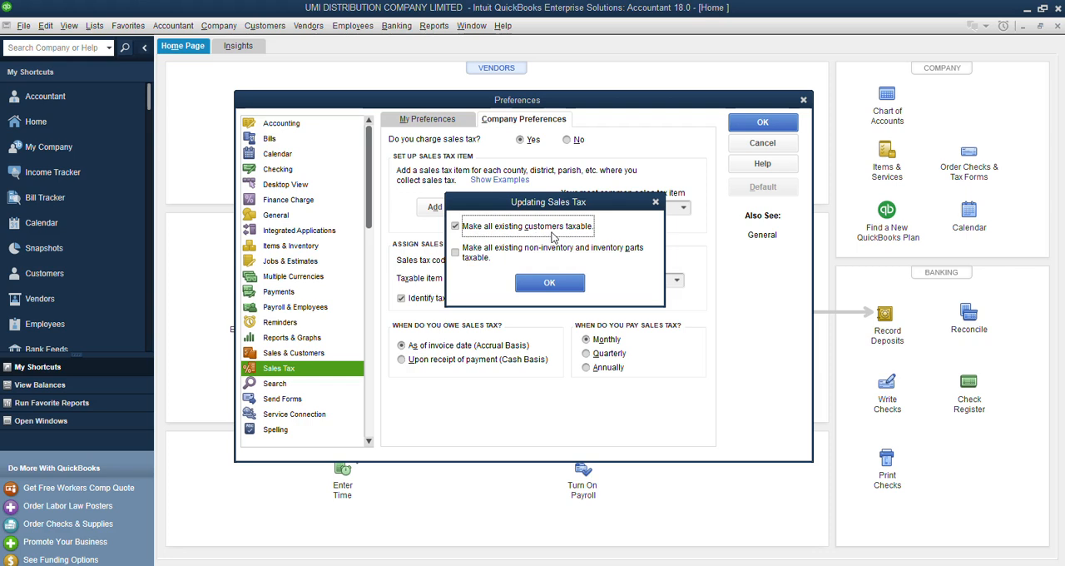
left_click(456, 253)
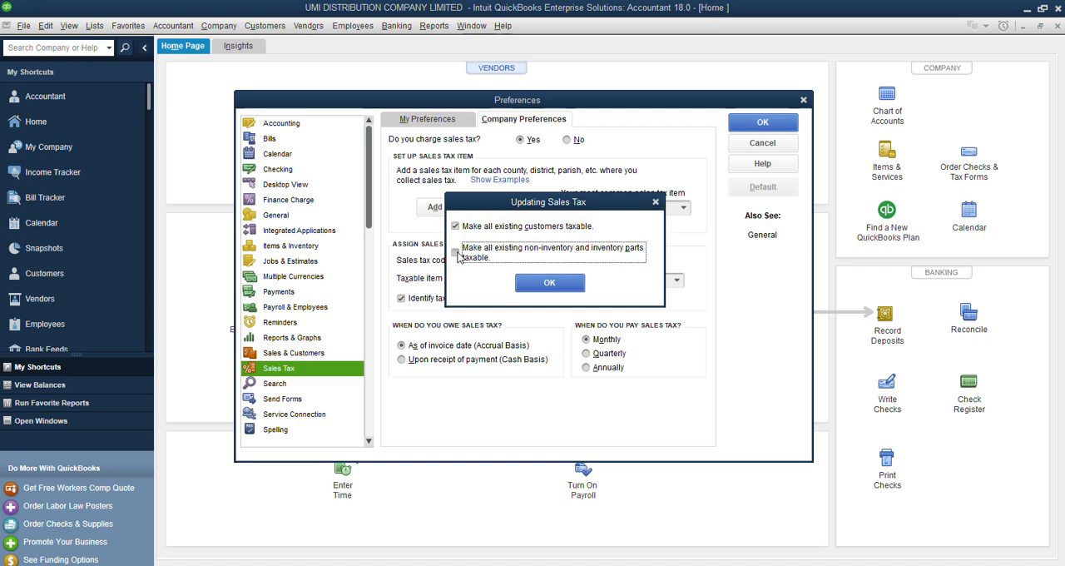
left_click(548, 283)
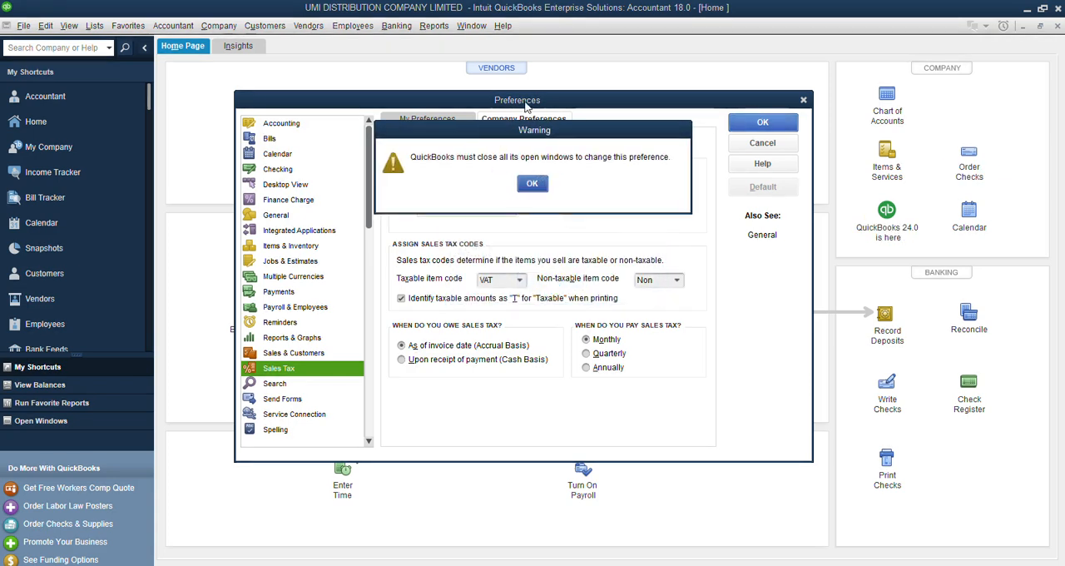
Accept closing all open windows for the sales tax change, and reopen the Home page maximized.
left_click_drag(533, 138, 571, 218)
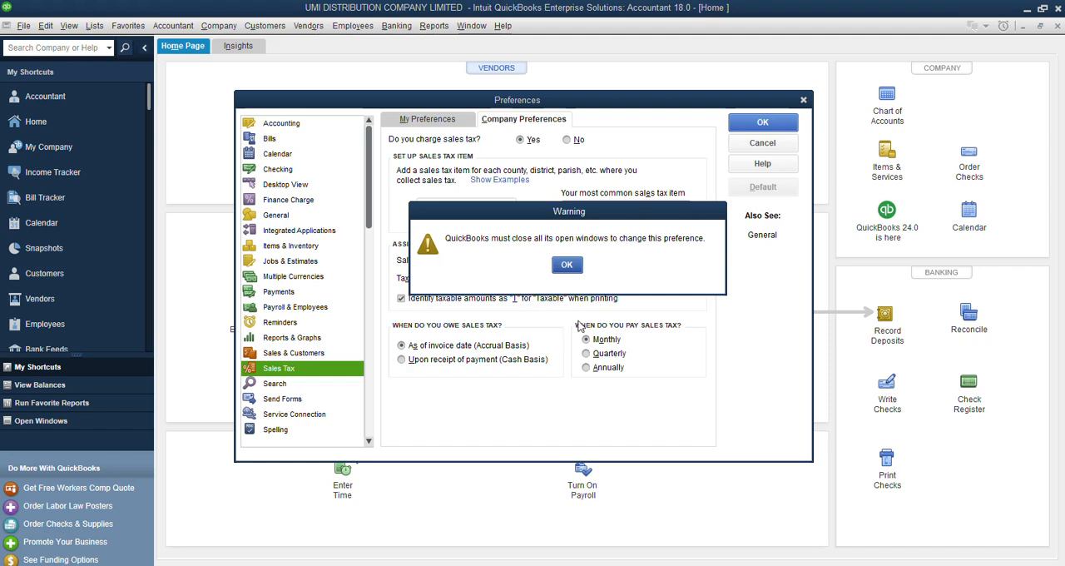
left_click(567, 264)
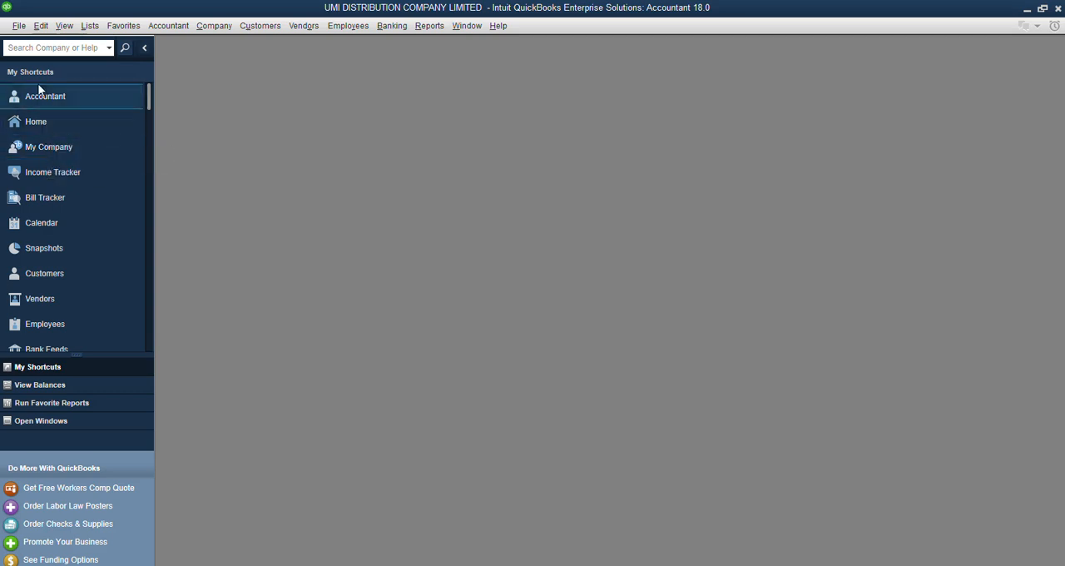
left_click(36, 123)
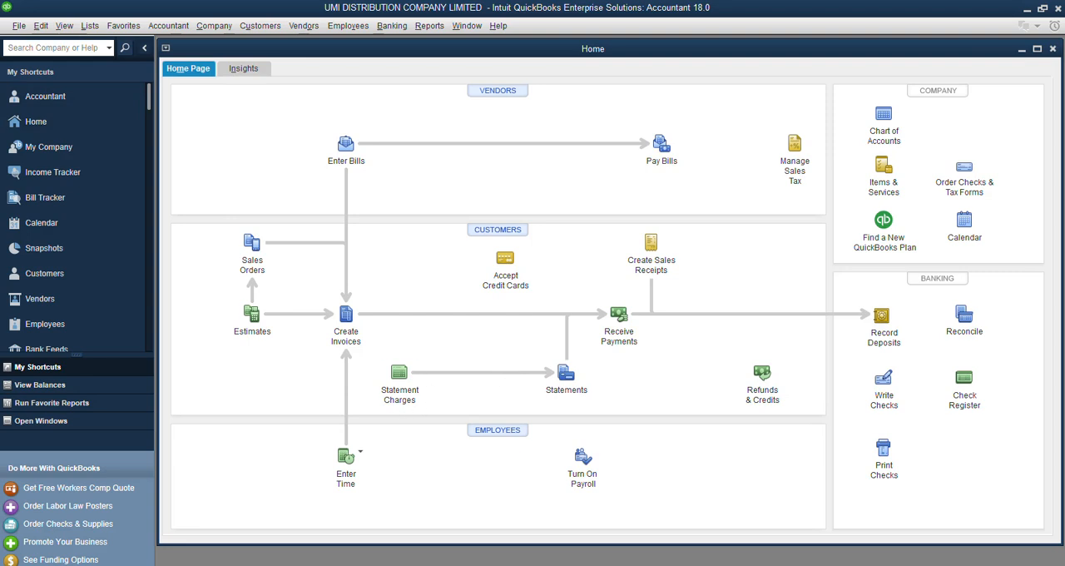
left_click(1037, 48)
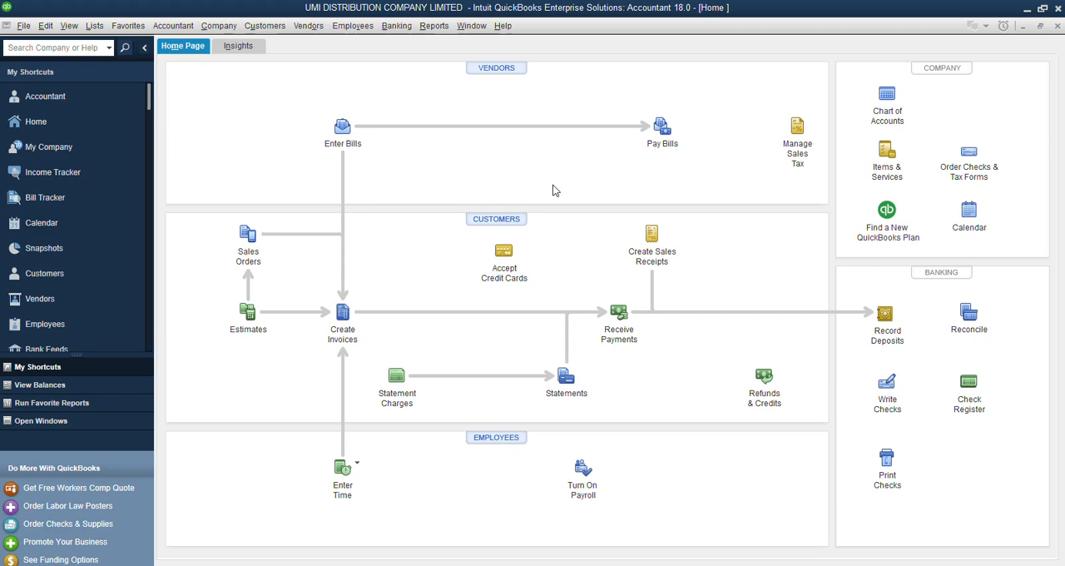
Activate inventory and purchase orders in the company's Items & Inventory preferences, save, and accept closing all open windows.
left_click(43, 27)
left_click(66, 214)
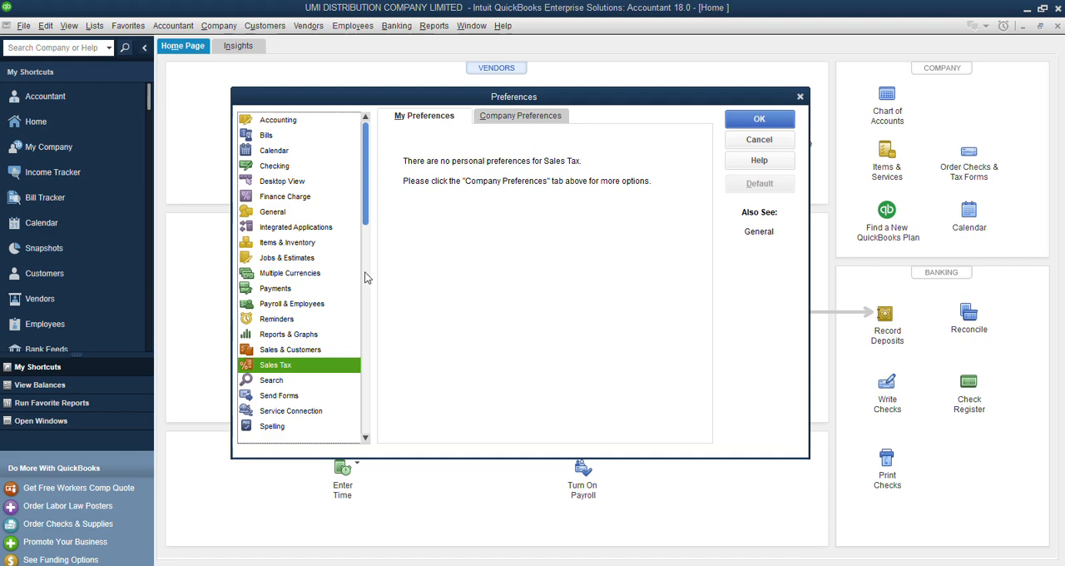
left_click(291, 248)
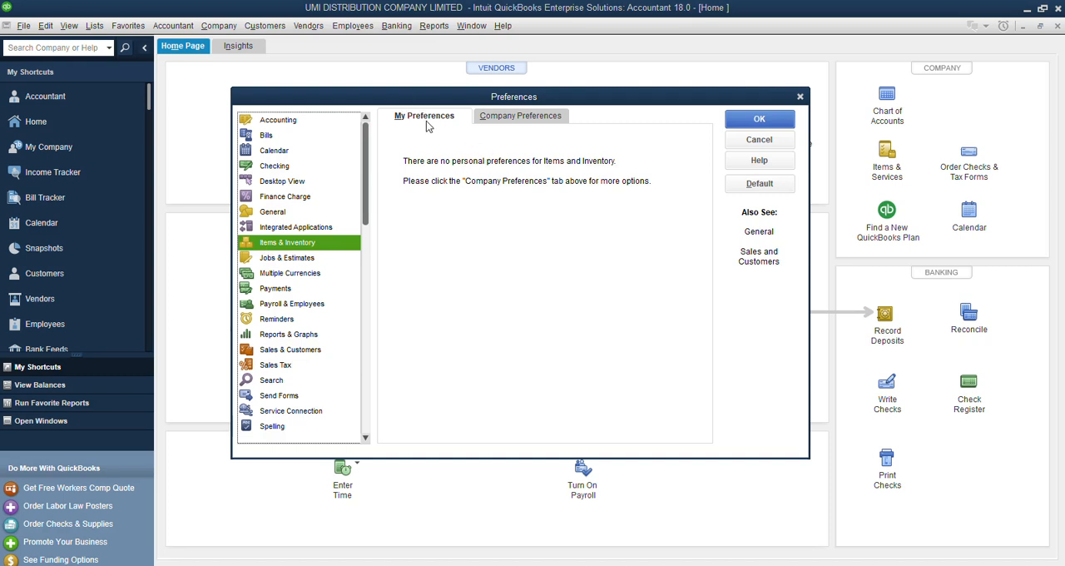
left_click(507, 117)
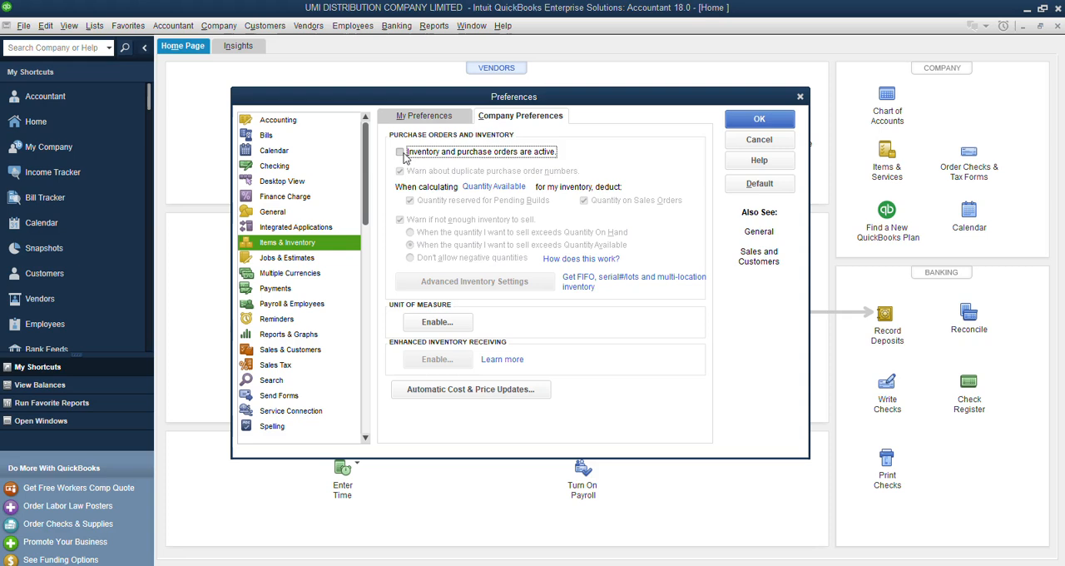
left_click(400, 153)
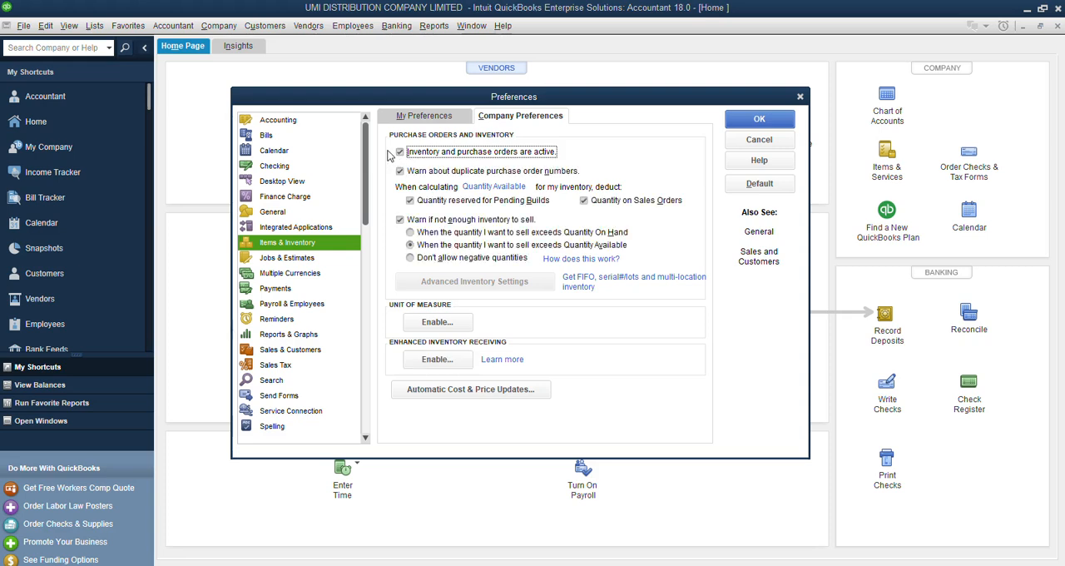
left_click(757, 118)
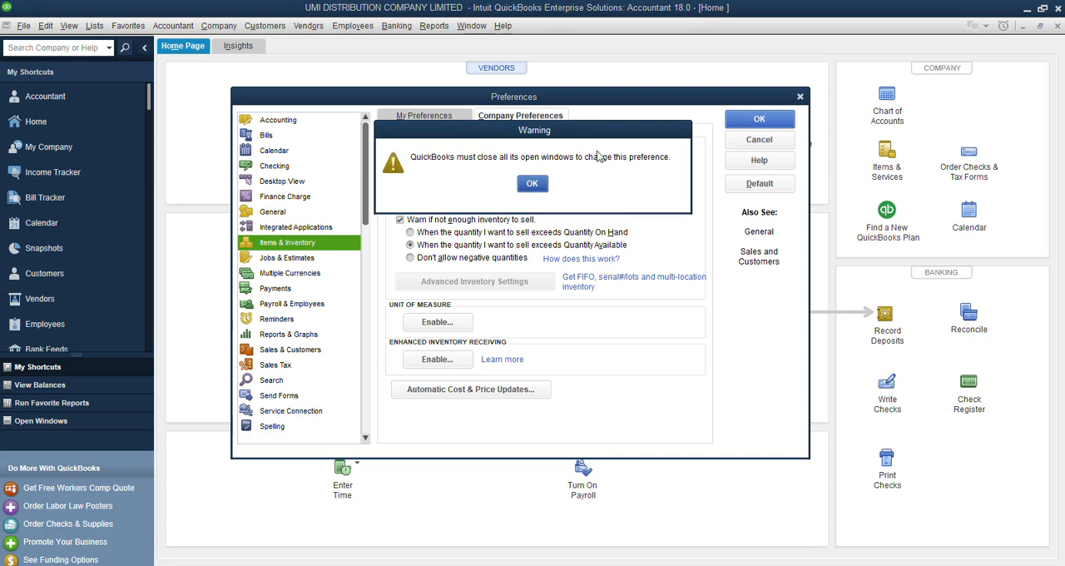
left_click(537, 190)
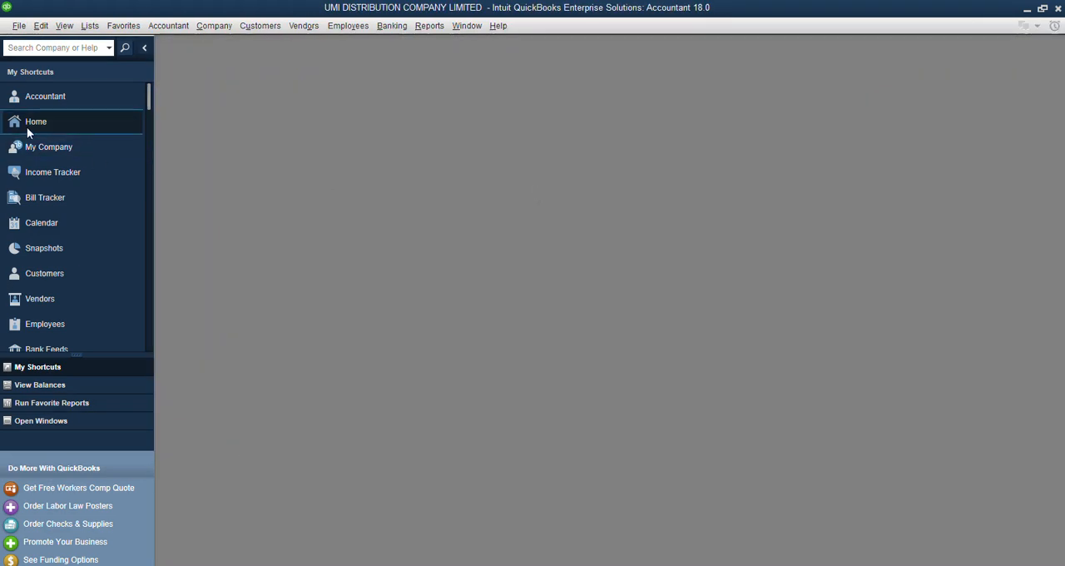
From the reopened Home page, turn off estimates in the company's Jobs & Estimates preferences, save, and accept closing all open windows.
left_click(46, 122)
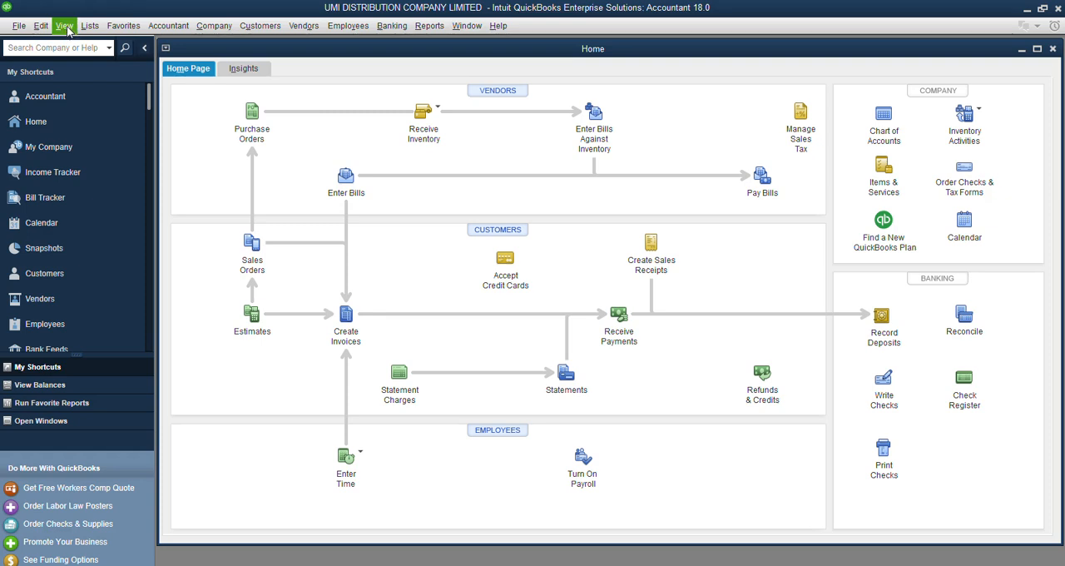
left_click(41, 26)
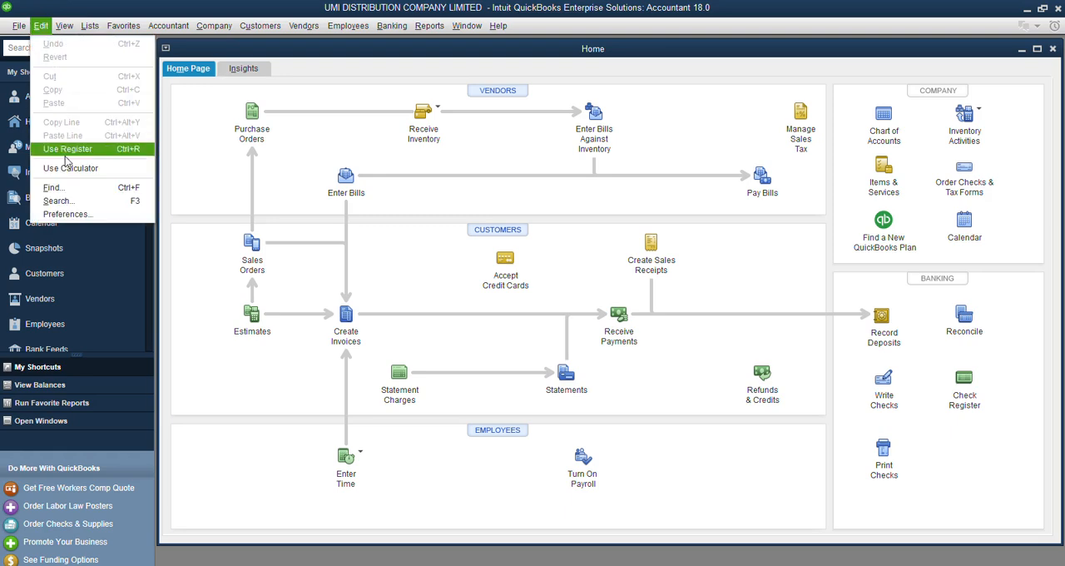
left_click(72, 215)
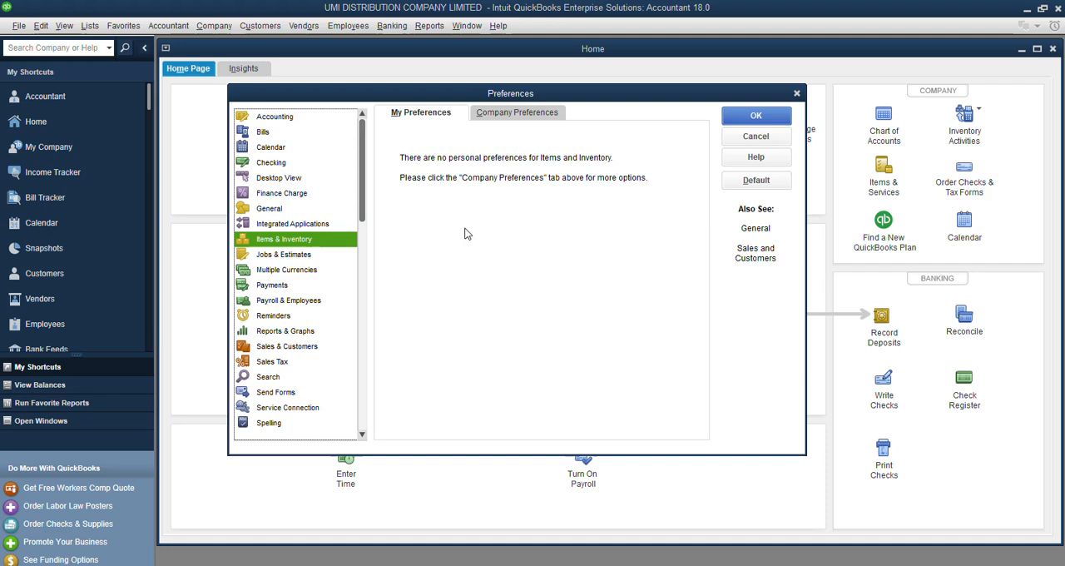
left_click(287, 348)
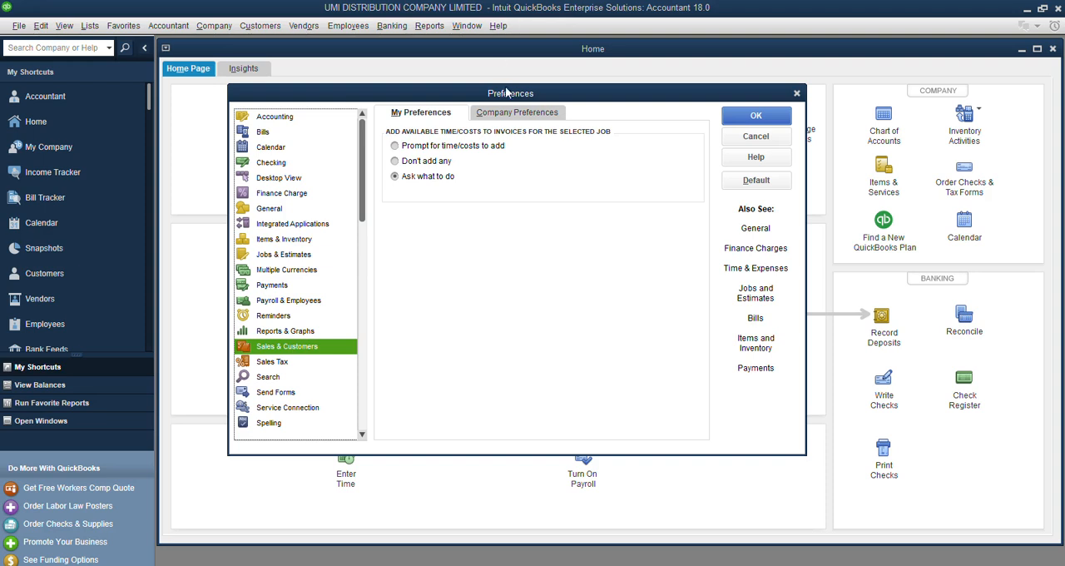
left_click(505, 117)
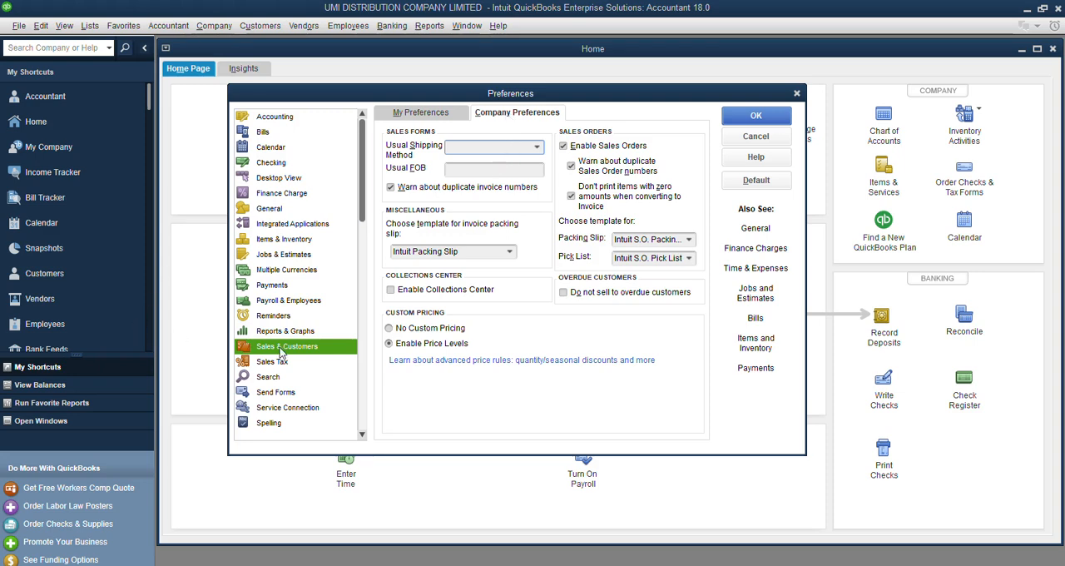
left_click(280, 286)
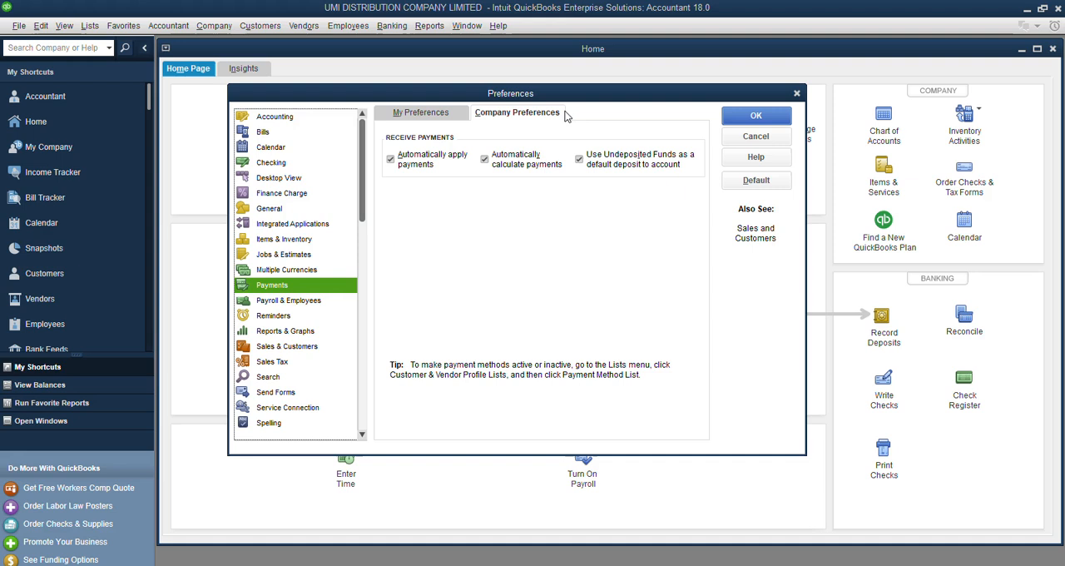
left_click(298, 257)
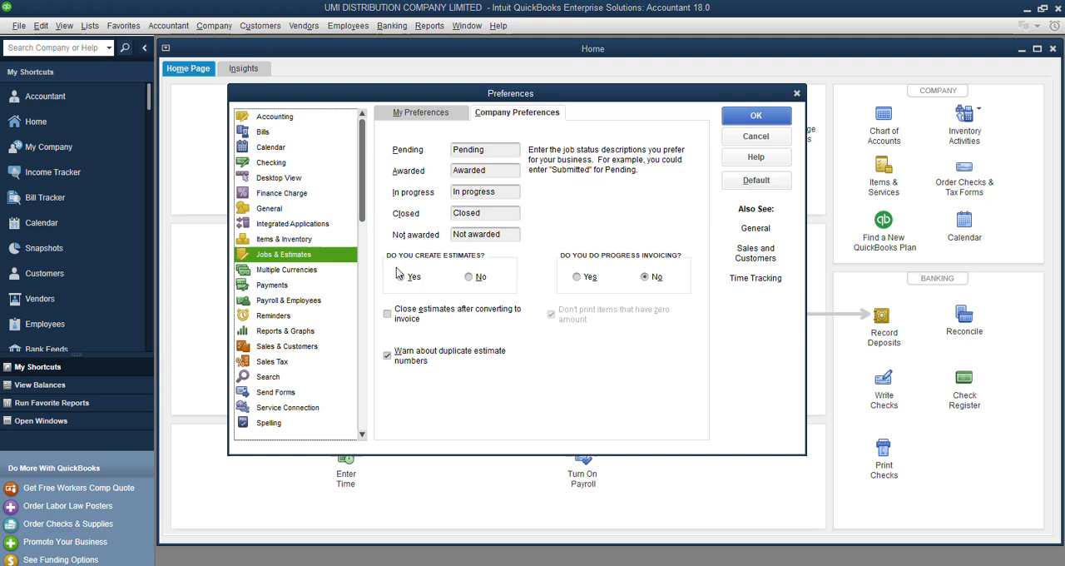
left_click(474, 278)
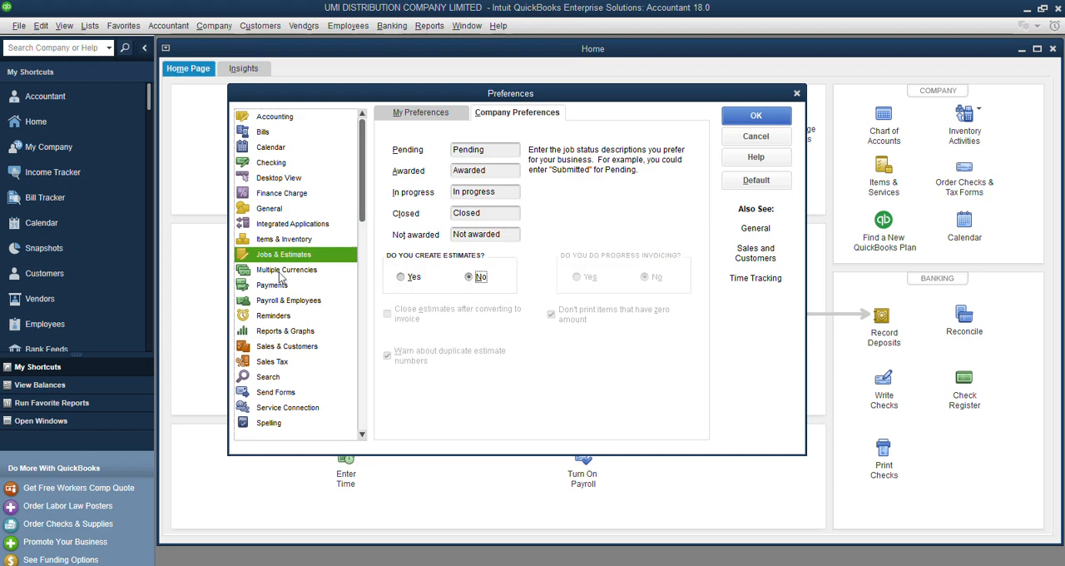
left_click(765, 121)
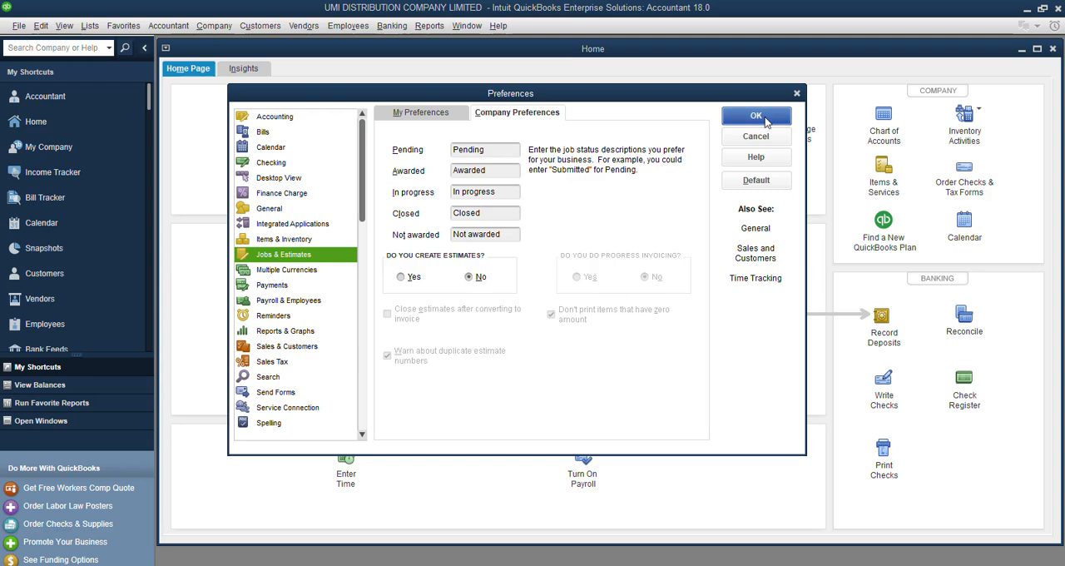
left_click(523, 184)
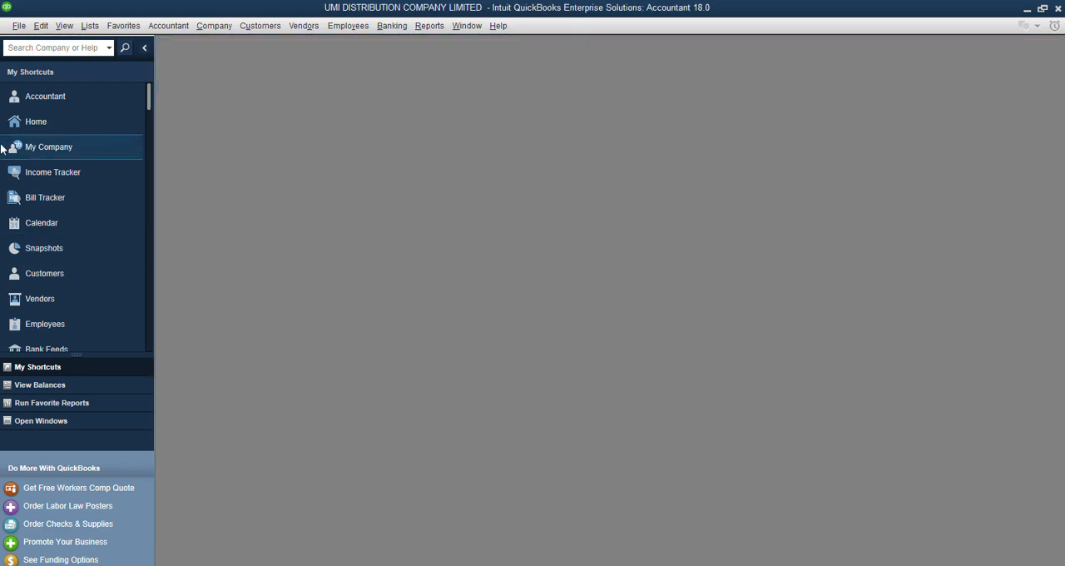
From the reopened Home page, enable the Collections Center in the company's Sales & Customers preferences, save, and accept closing all open windows.
left_click(39, 120)
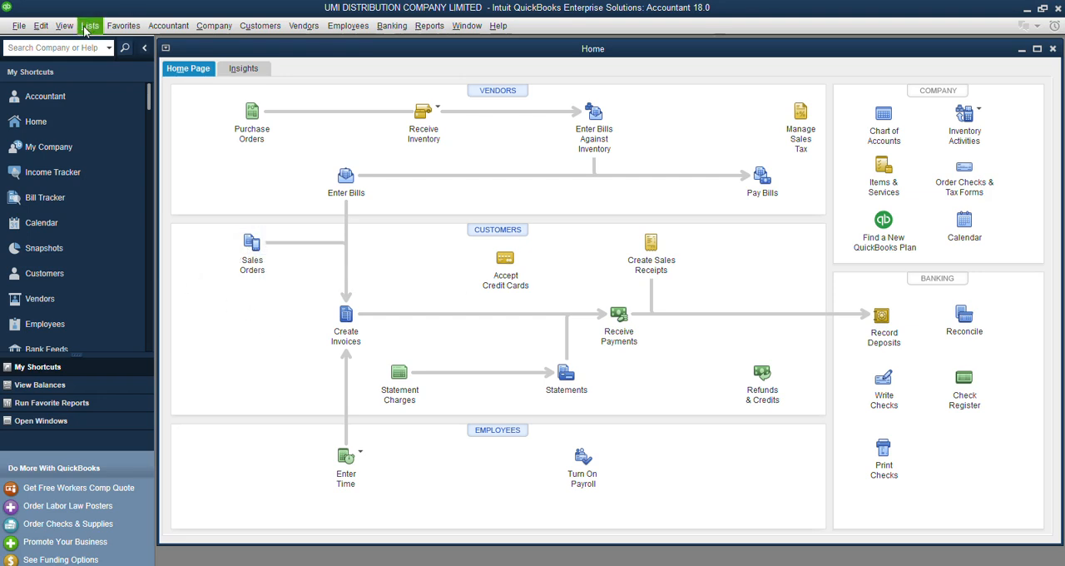
left_click(38, 27)
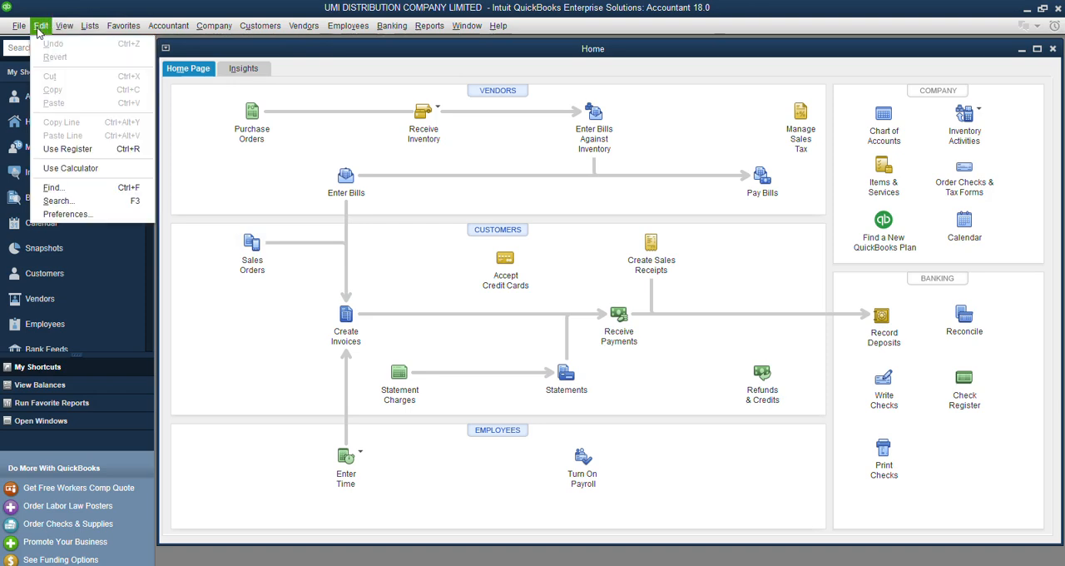
left_click(82, 215)
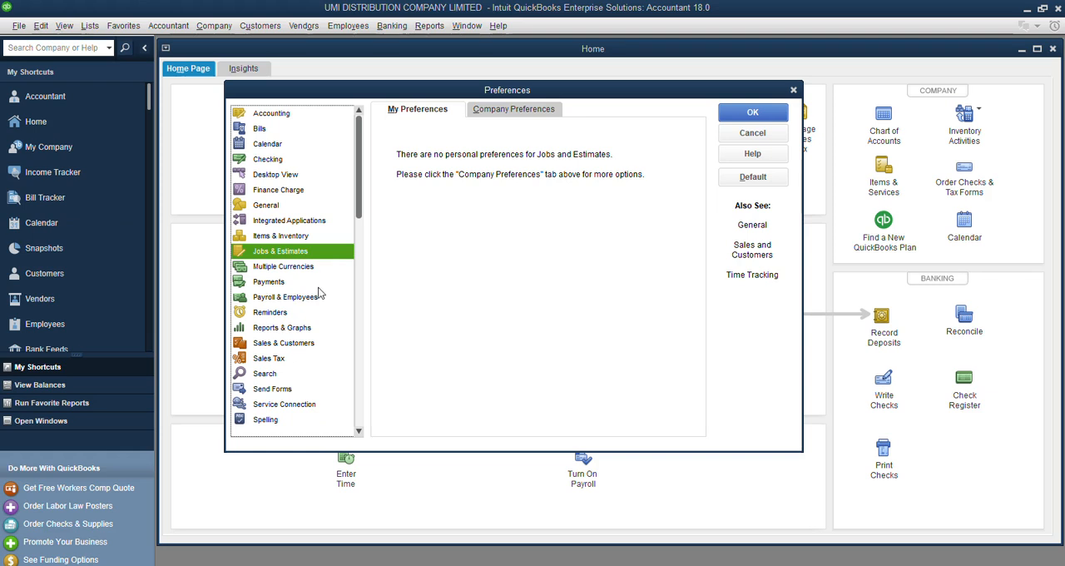
left_click(527, 110)
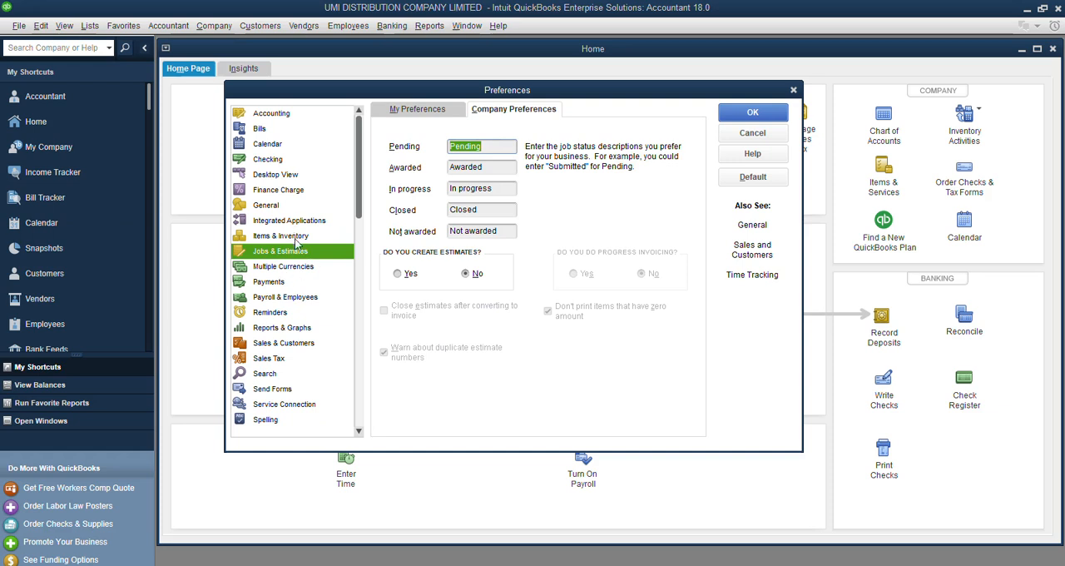
left_click(289, 346)
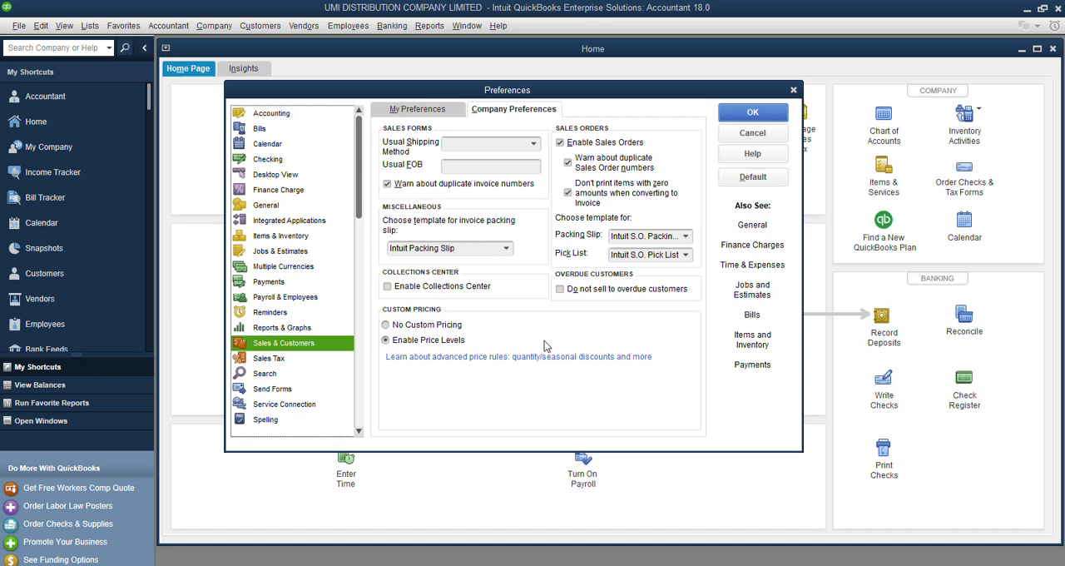
left_click(387, 287)
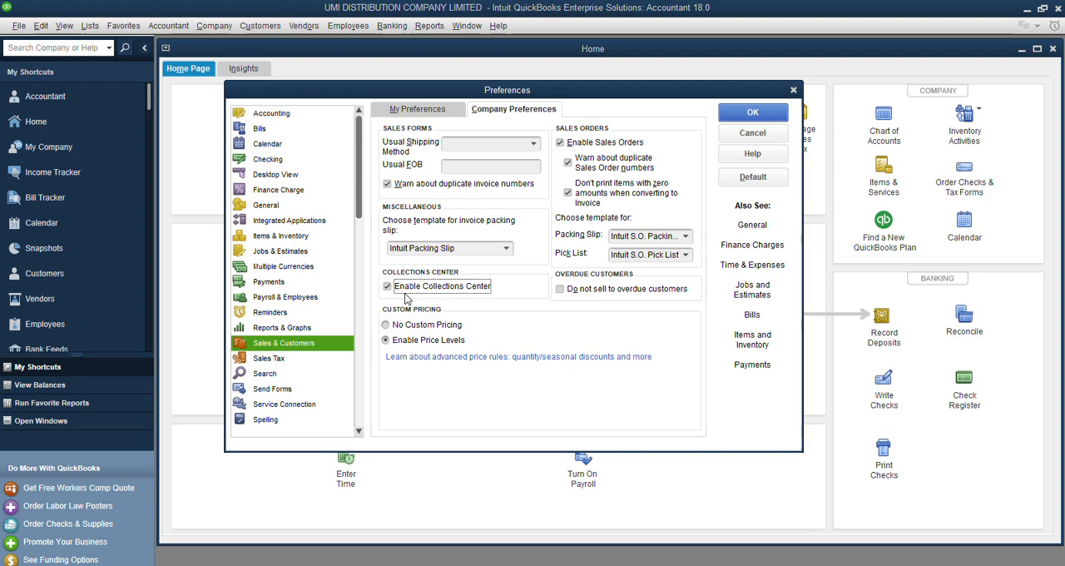
left_click(754, 113)
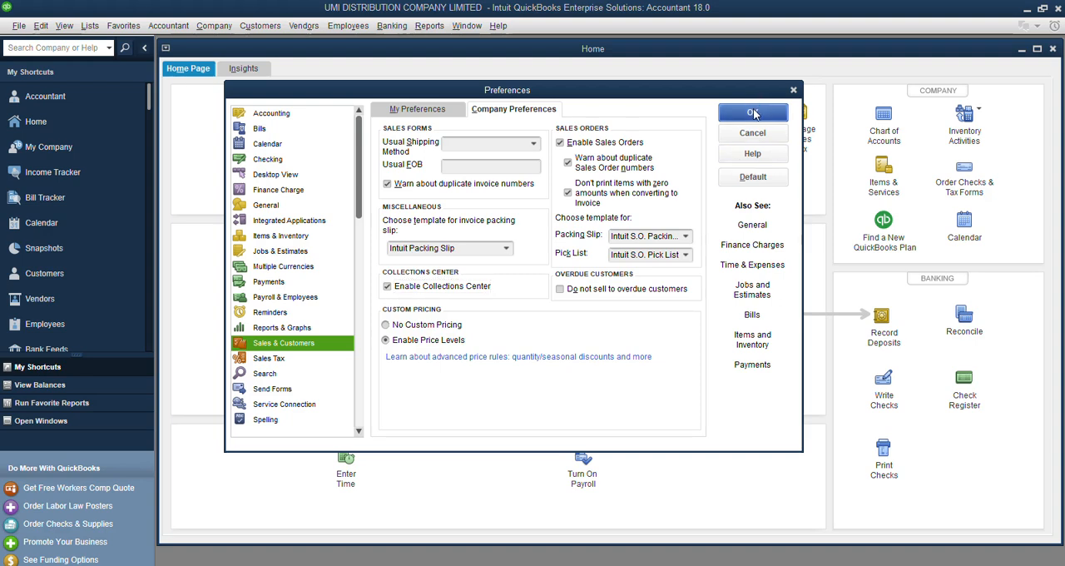
left_click(535, 185)
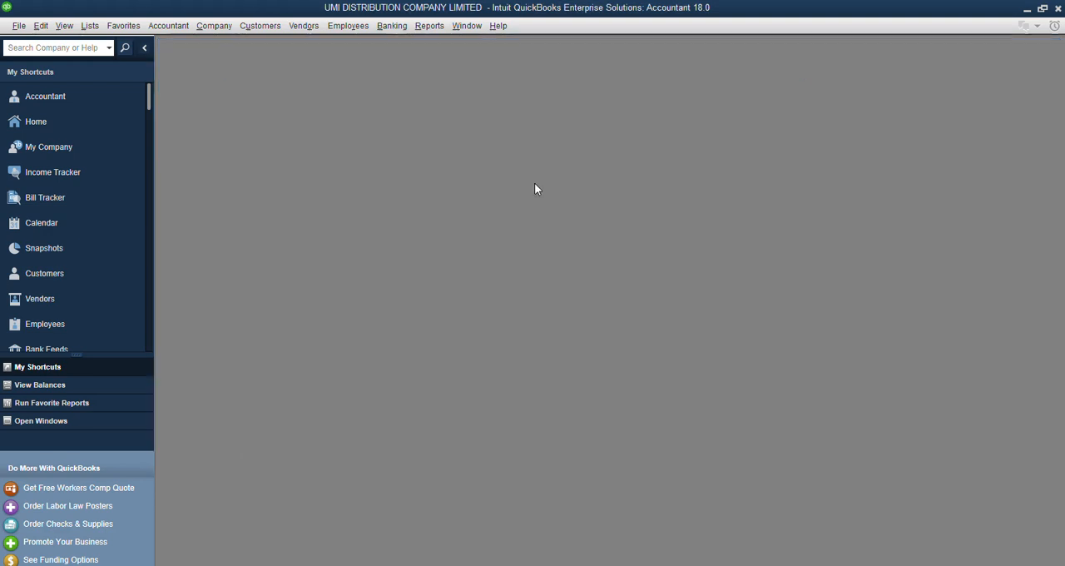
Reopen the Home page and review the company's Sales Tax preferences, including the taxable item codes and the new sales tax item form.
left_click(54, 122)
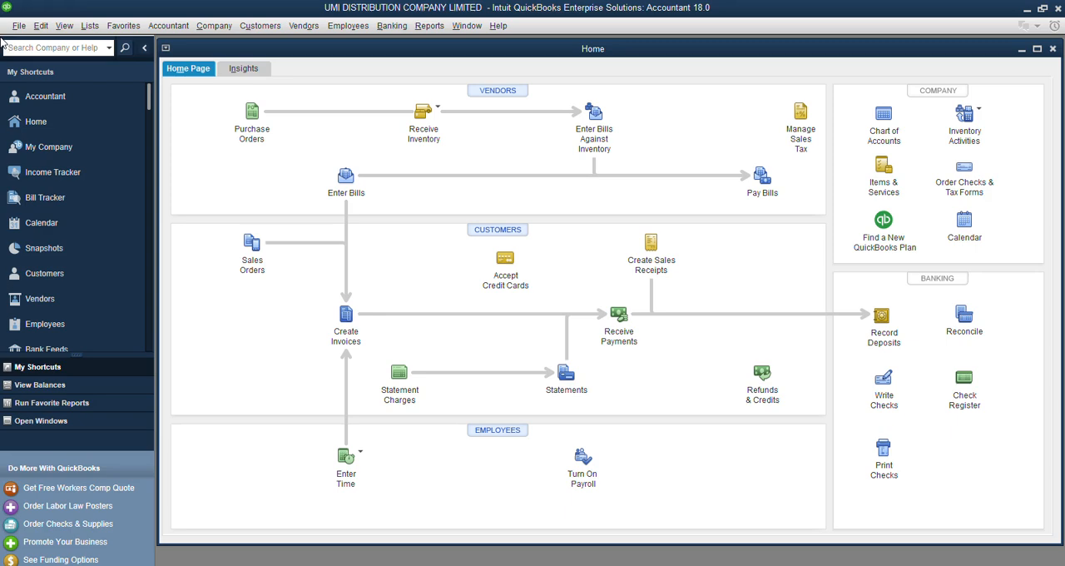
left_click(48, 32)
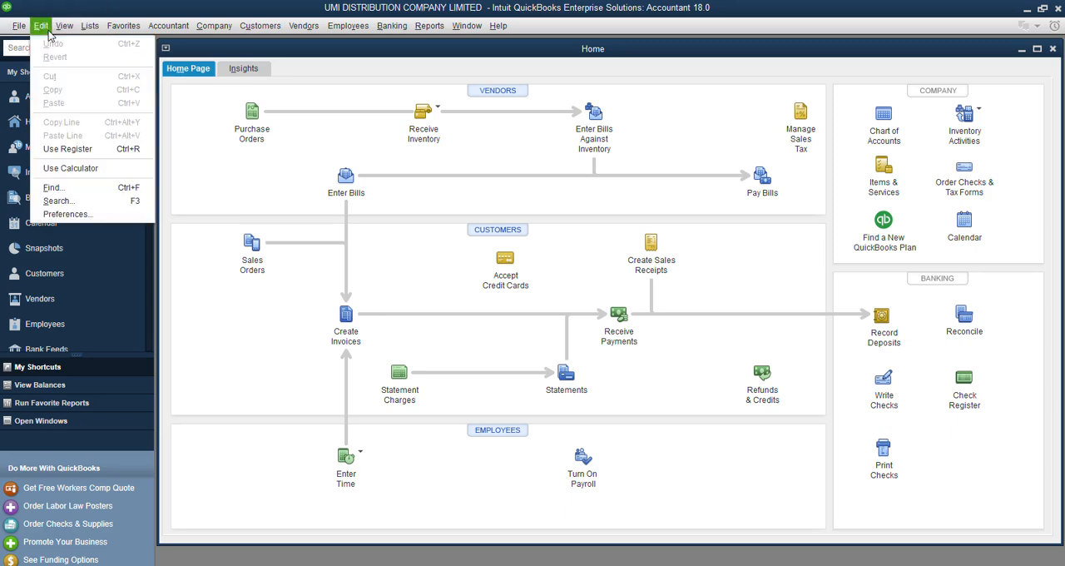
left_click(75, 212)
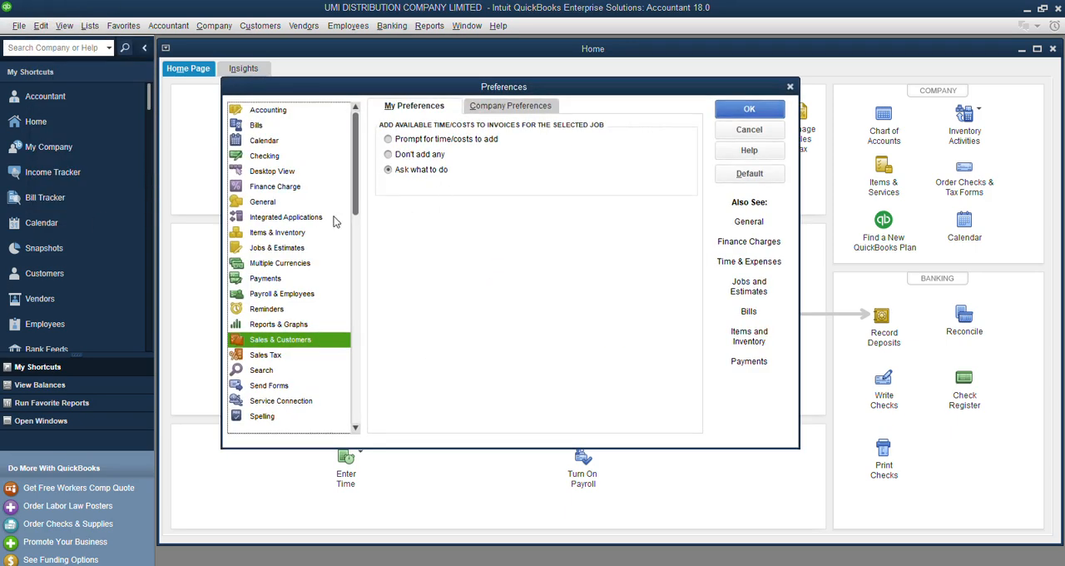
left_click(263, 354)
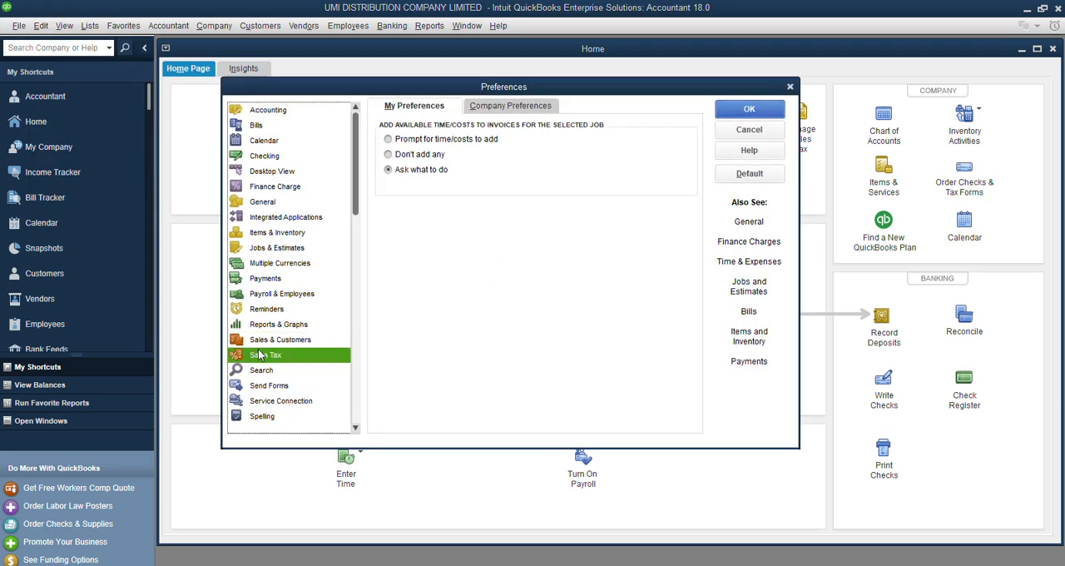
left_click(510, 106)
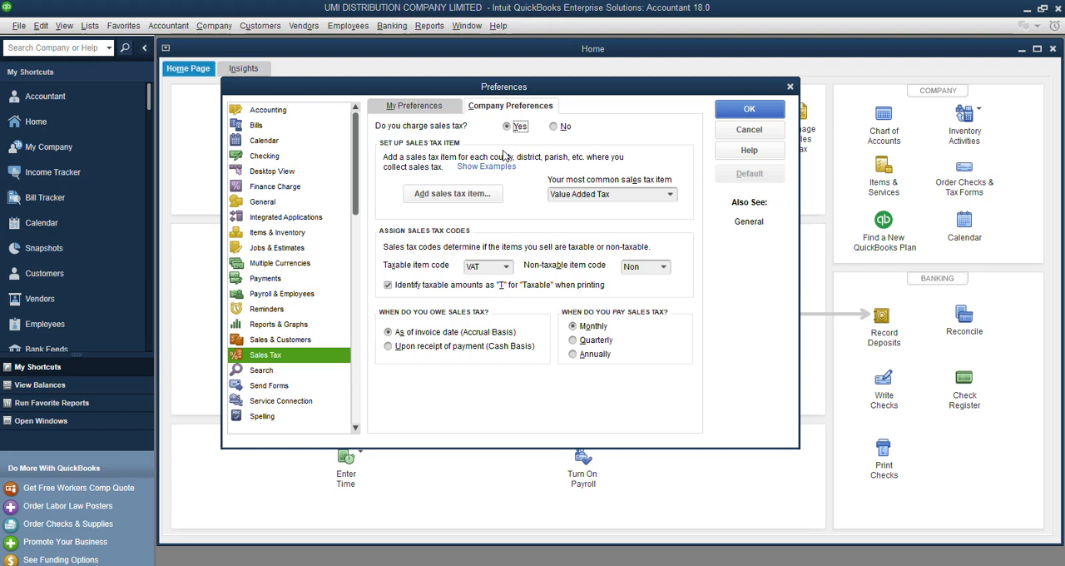
left_click(507, 269)
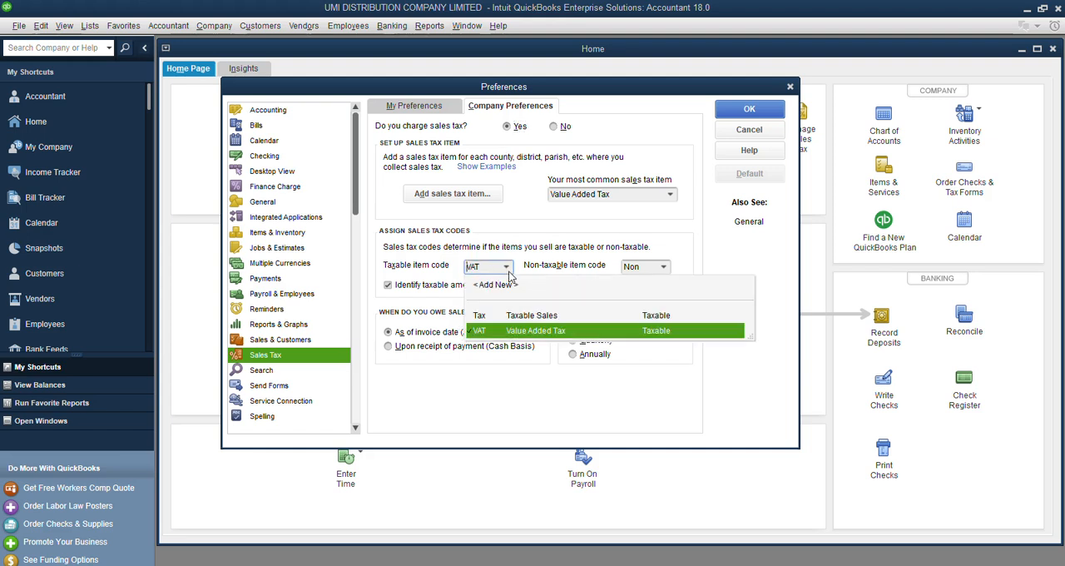
left_click(509, 272)
left_click(510, 271)
left_click(509, 271)
left_click(436, 199)
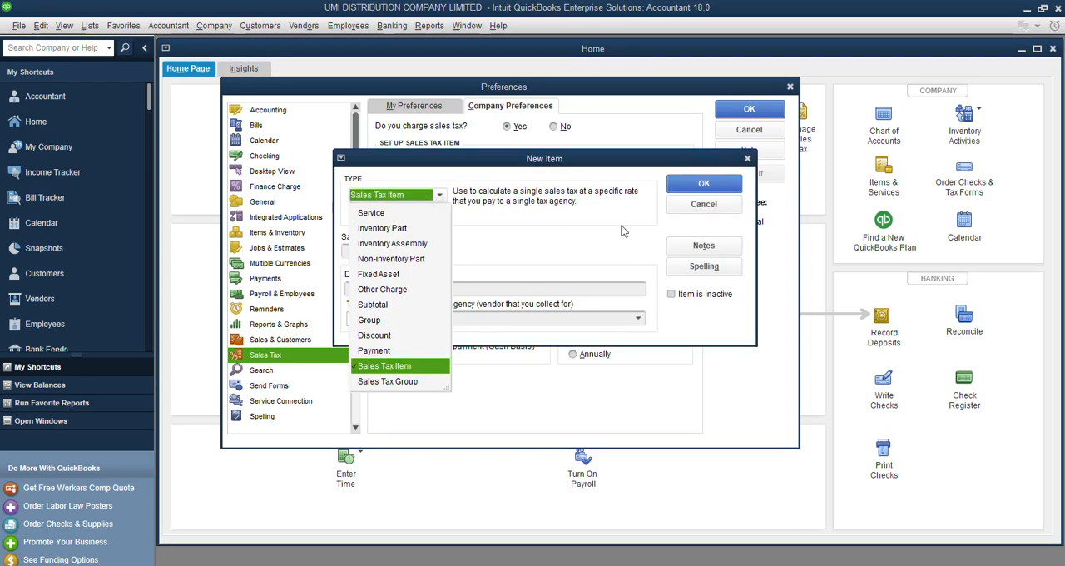
left_click(354, 370)
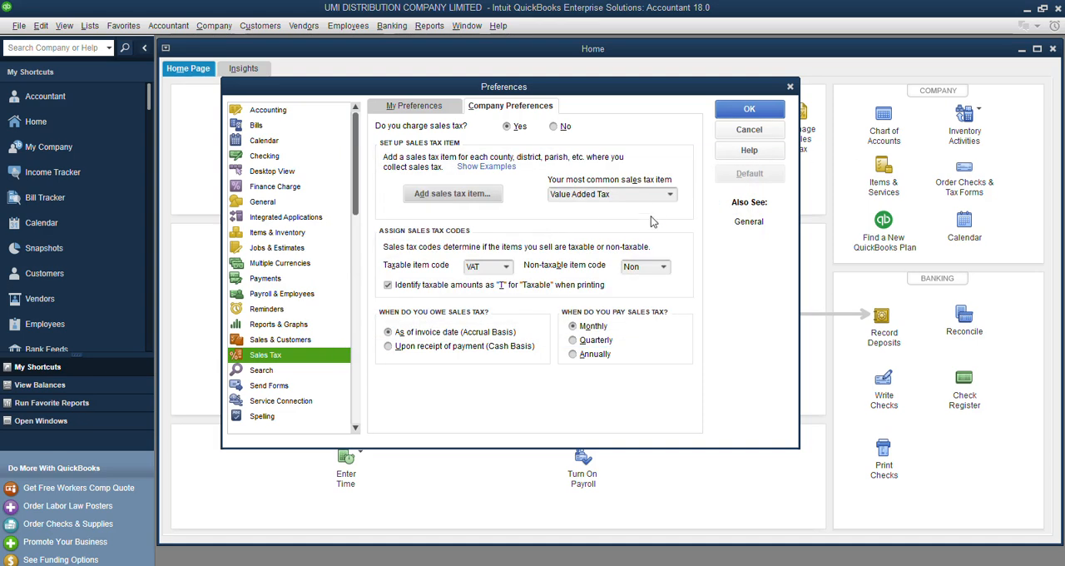
Select Value Added Tax as the most common sales tax item, then close the preferences and maximize the Home page.
left_click(670, 194)
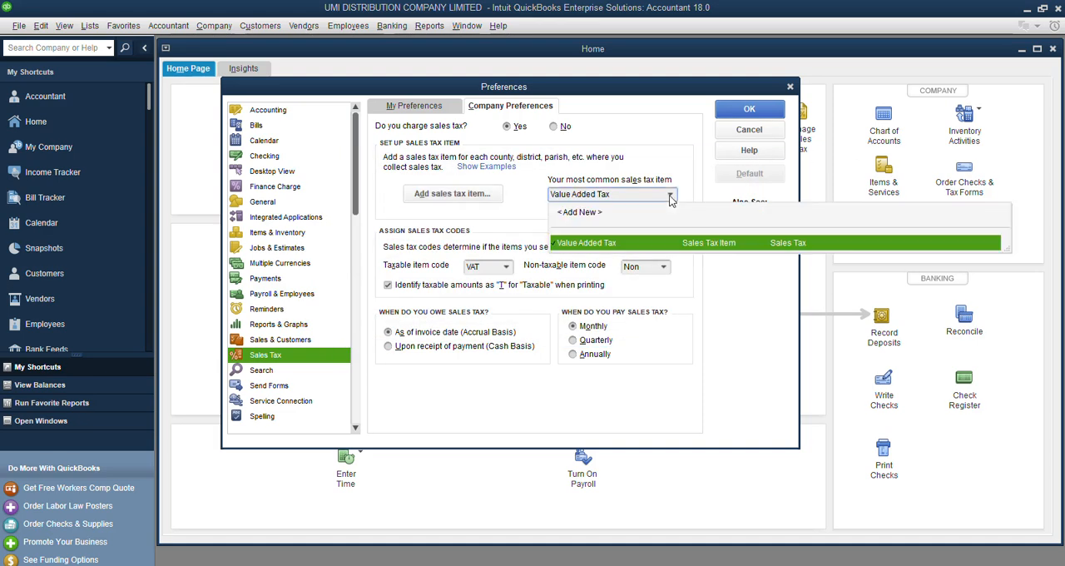
left_click(625, 244)
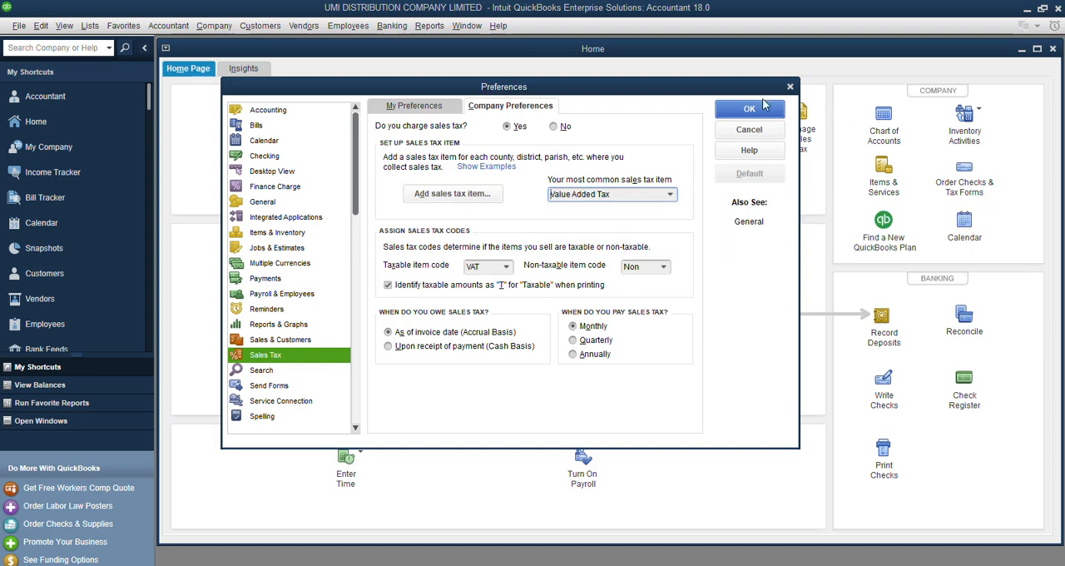
left_click(791, 88)
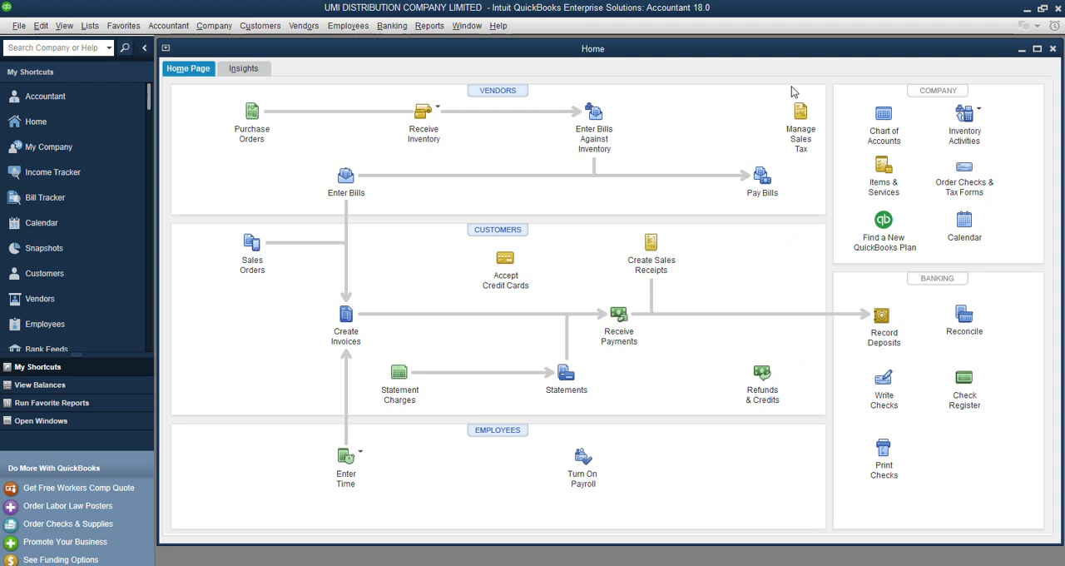
left_click(1037, 49)
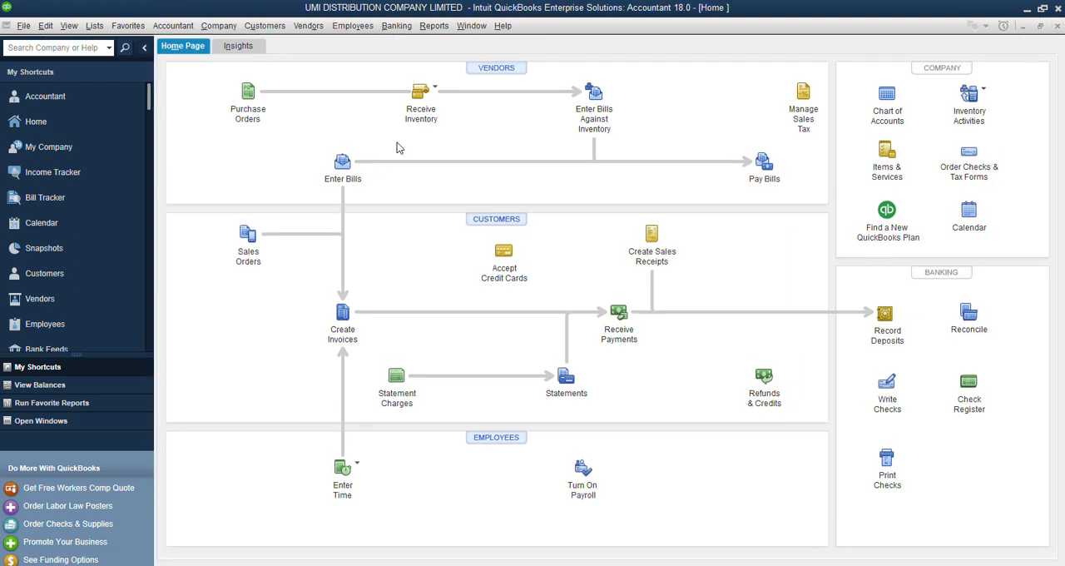